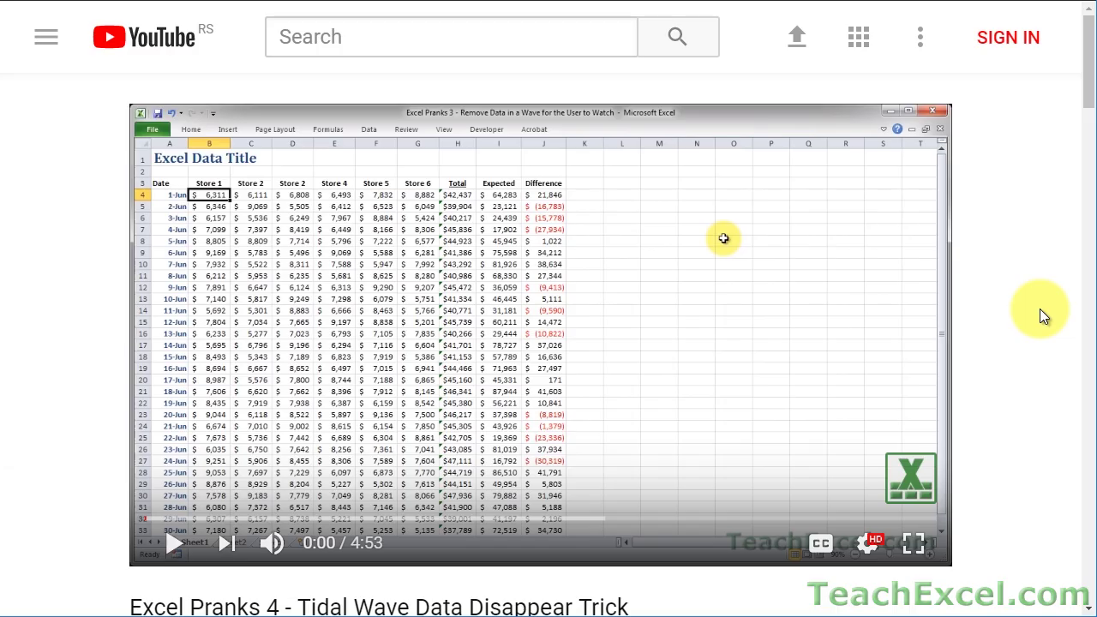
- Like the Excel Pranks 4 video, subscribe to TeachExcel, and switch on the channel's bell notifications
{"action": "scroll", "coordinate": [1042, 315], "scroll_direction": "down", "scroll_amount": 5}
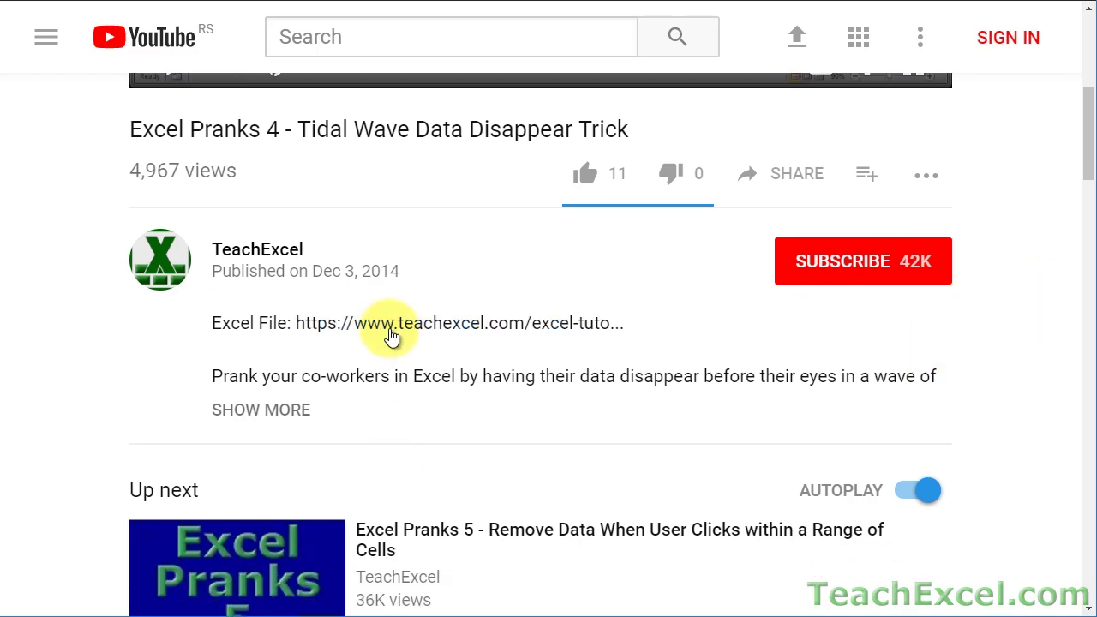
{"action": "left_click", "coordinate": [388, 327]}
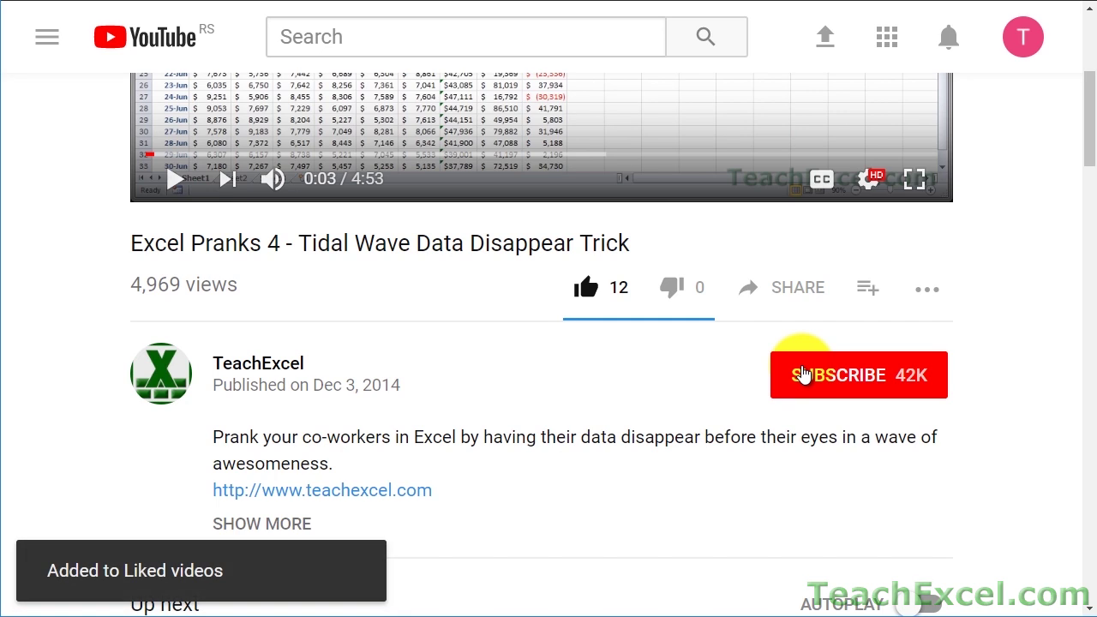
{"action": "left_click", "coordinate": [798, 363]}
{"action": "left_click", "coordinate": [933, 383]}
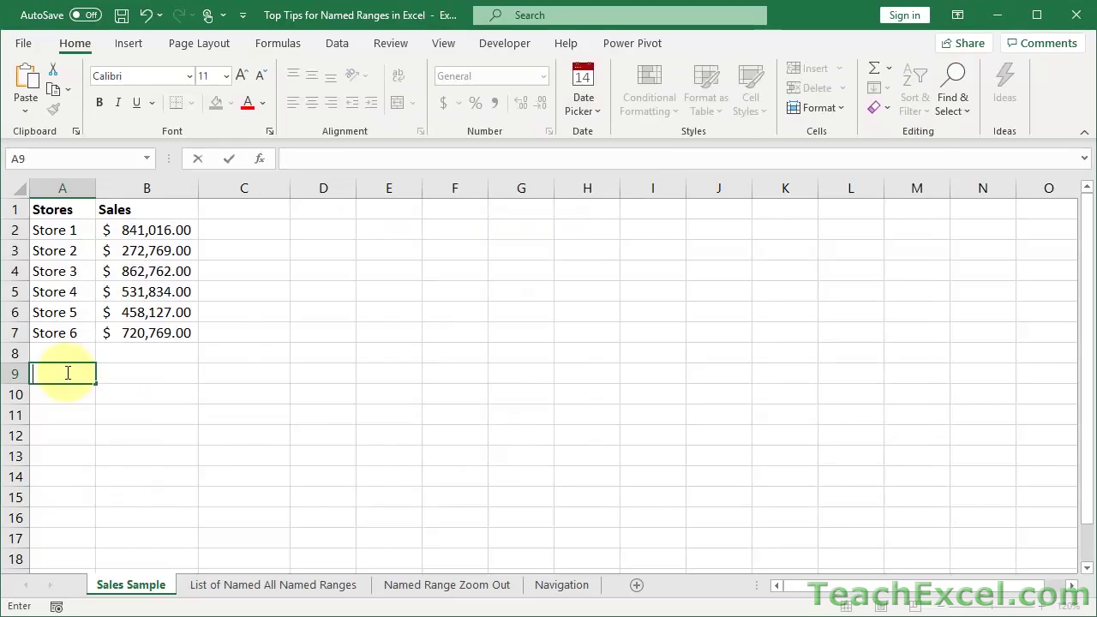
- Label A9 Total and enter =SUM(B2:B7) in B9
{"action": "type", "text": "Total"}
{"action": "key", "text": "Tab"}
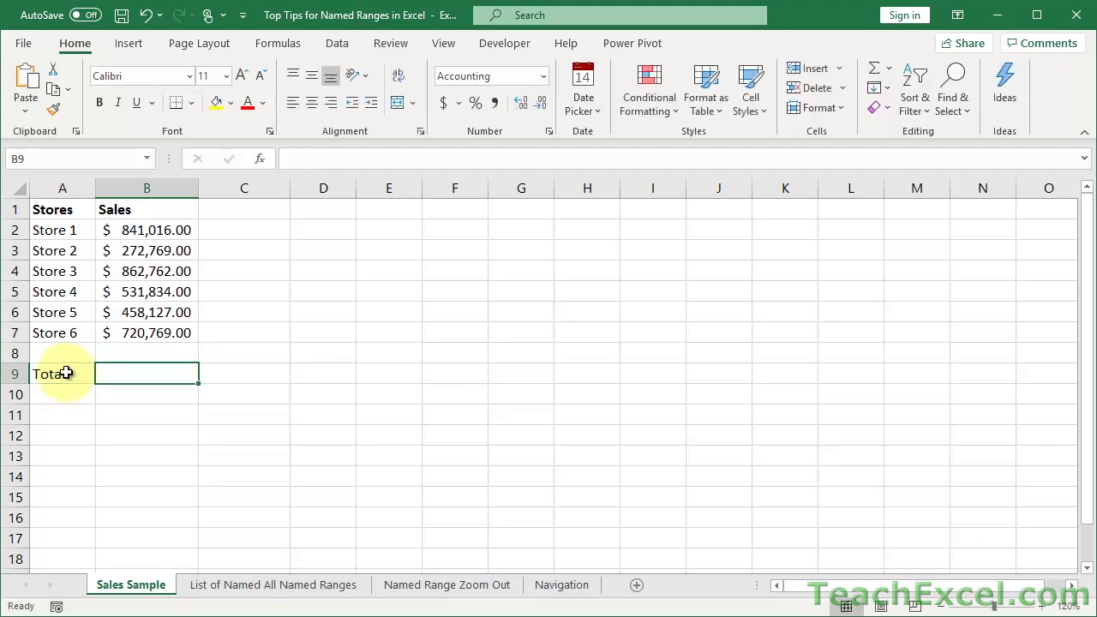
{"action": "type", "text": "=su"}
{"action": "key", "text": "Down"}
{"action": "key", "text": "Down"}
{"action": "key", "text": "Tab"}
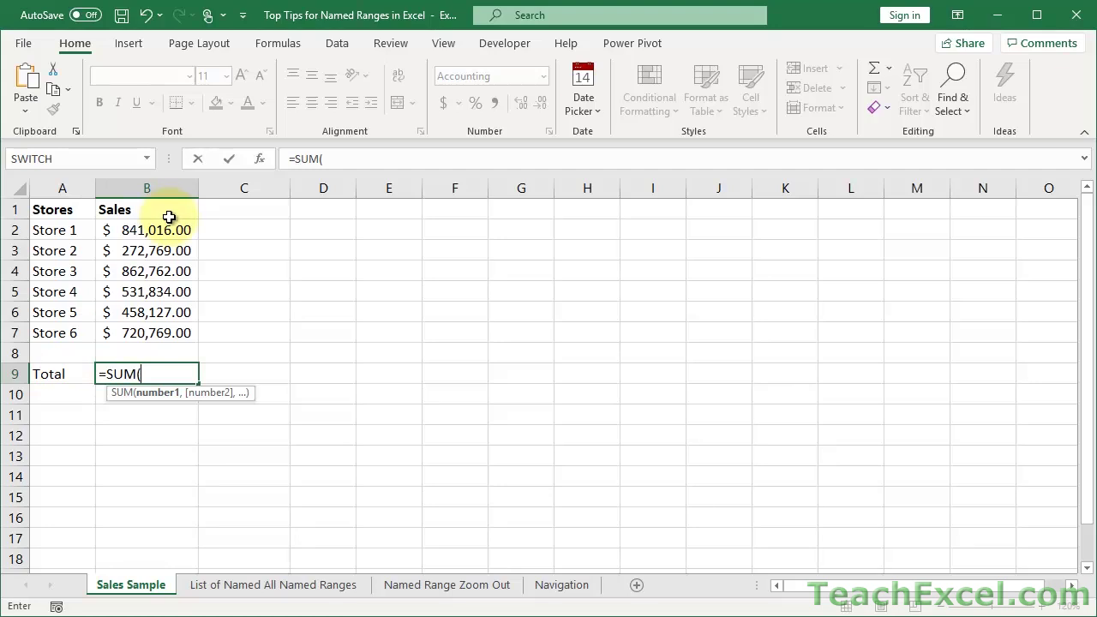
{"action": "left_click_drag", "start_coordinate": [166, 233], "coordinate": [158, 329]}
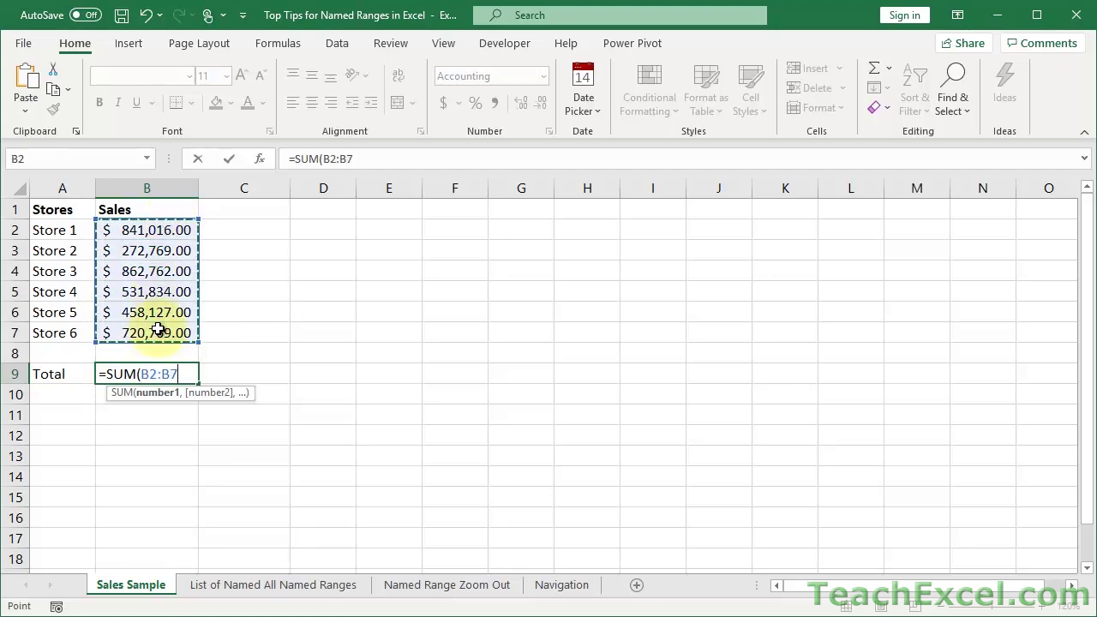
{"action": "key", "text": "ctrl+Return"}
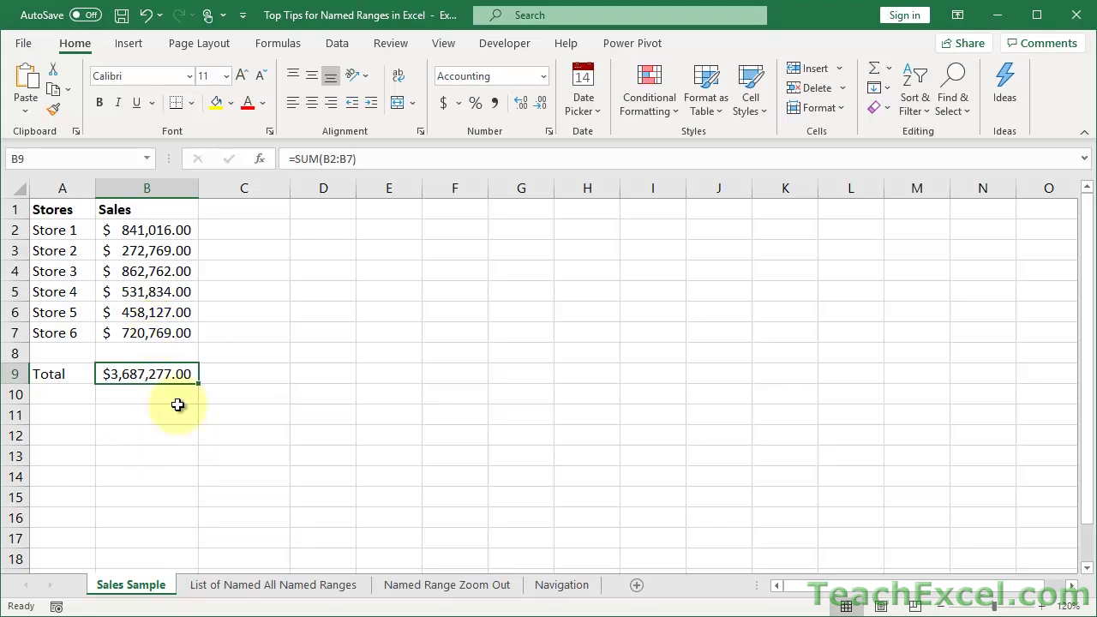
- Name the total cell B9 total_sales using the Name Box
{"action": "left_click", "coordinate": [56, 158]}
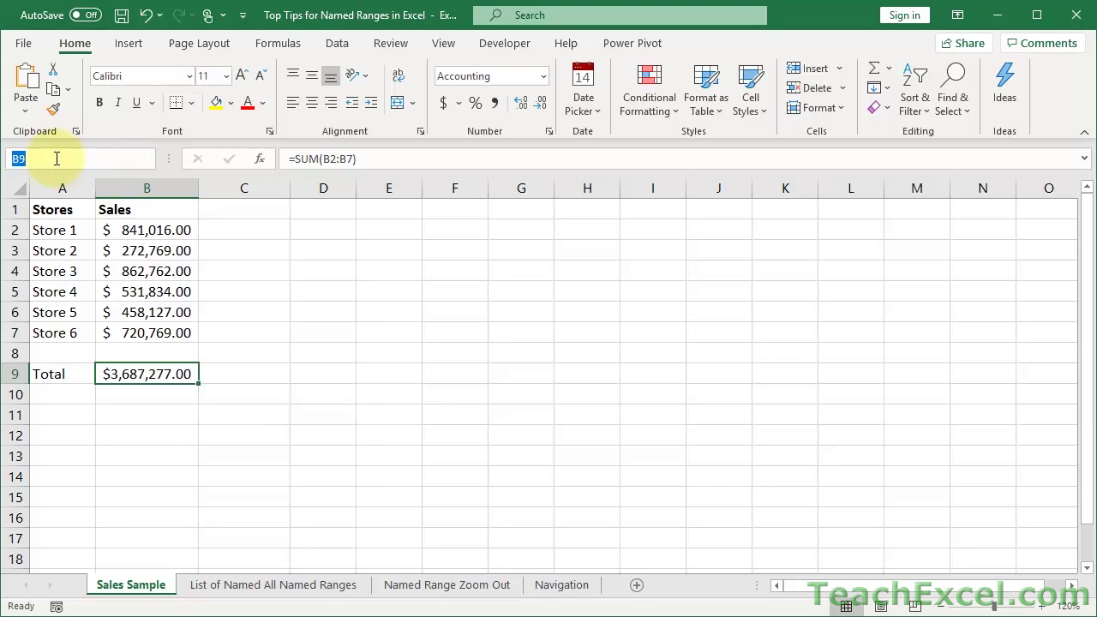
{"action": "type", "text": "total_"}
{"action": "type", "text": "sales"}
{"action": "key", "text": "Return"}
{"action": "left_click", "coordinate": [240, 360]}
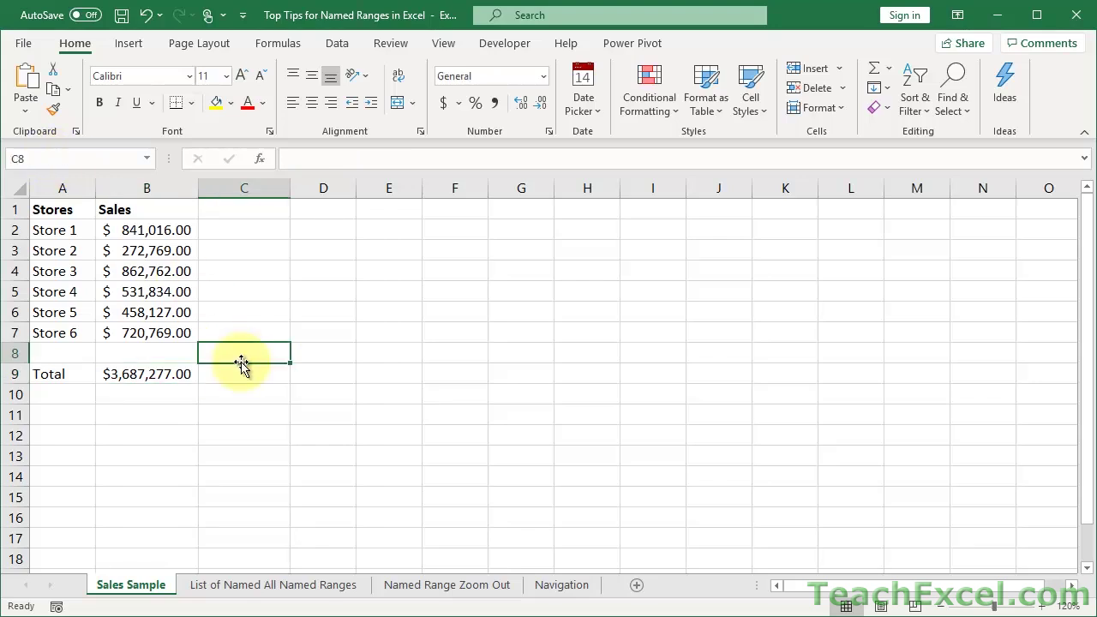
{"action": "left_click", "coordinate": [148, 371]}
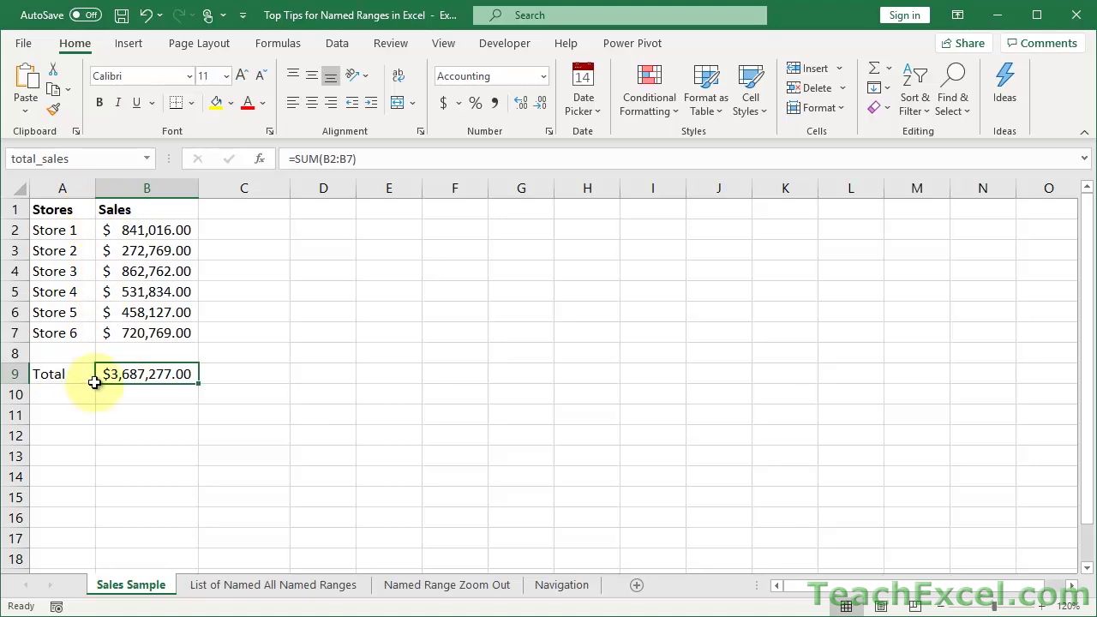
- Select A2:B7 and choose Create from Selection to name sales cells by their store labels
{"action": "left_click", "coordinate": [61, 234]}
{"action": "left_click_drag", "start_coordinate": [62, 234], "coordinate": [138, 332]}
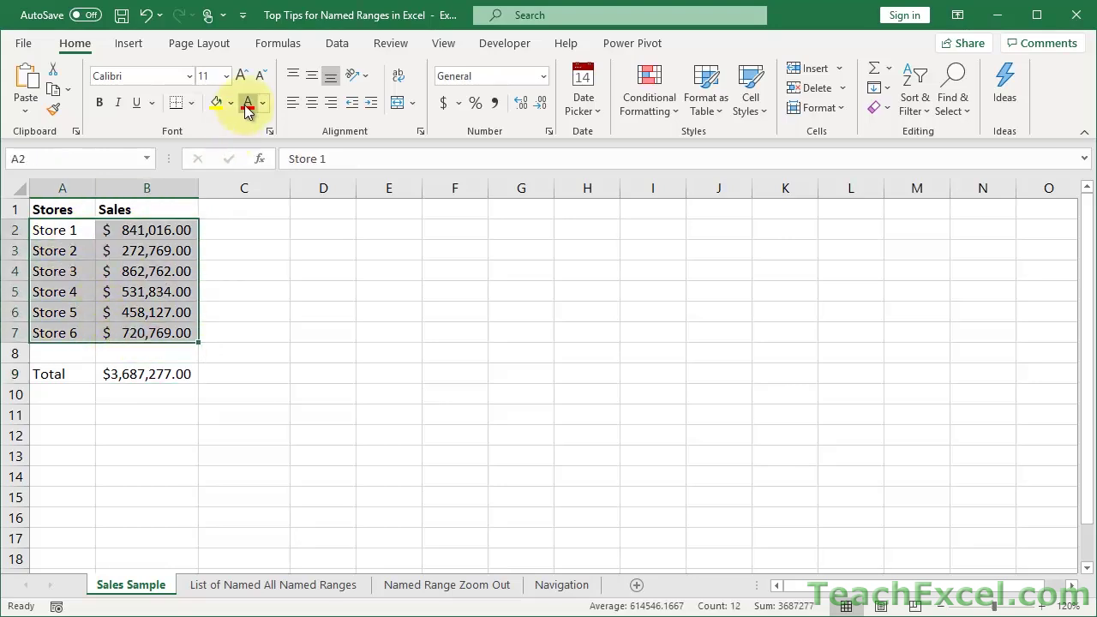
{"action": "left_click", "coordinate": [279, 44]}
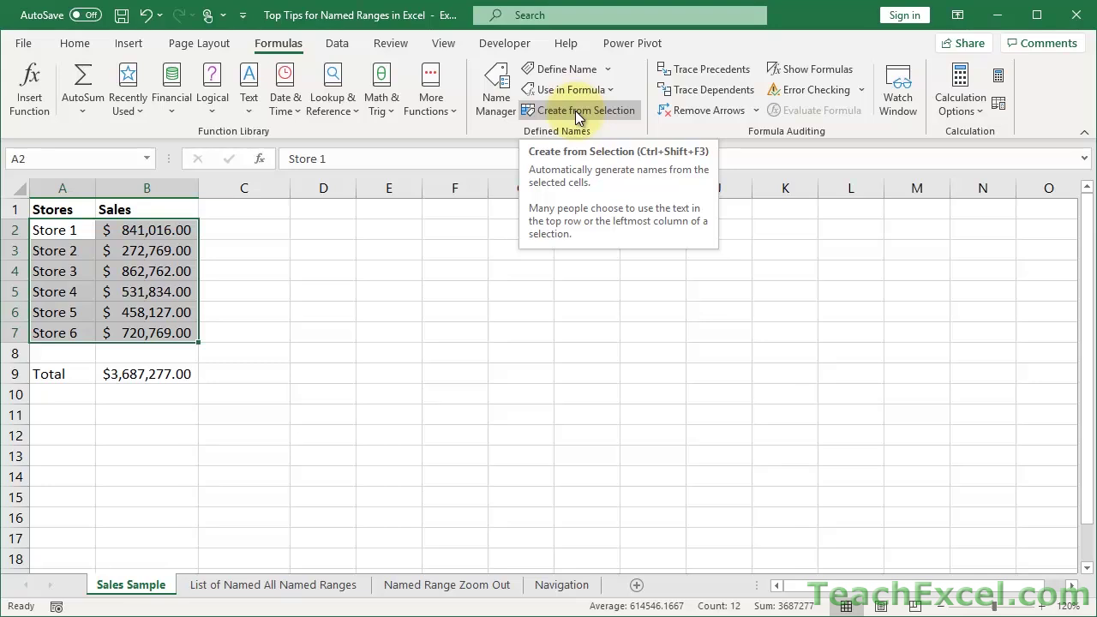
{"action": "left_click", "coordinate": [575, 110]}
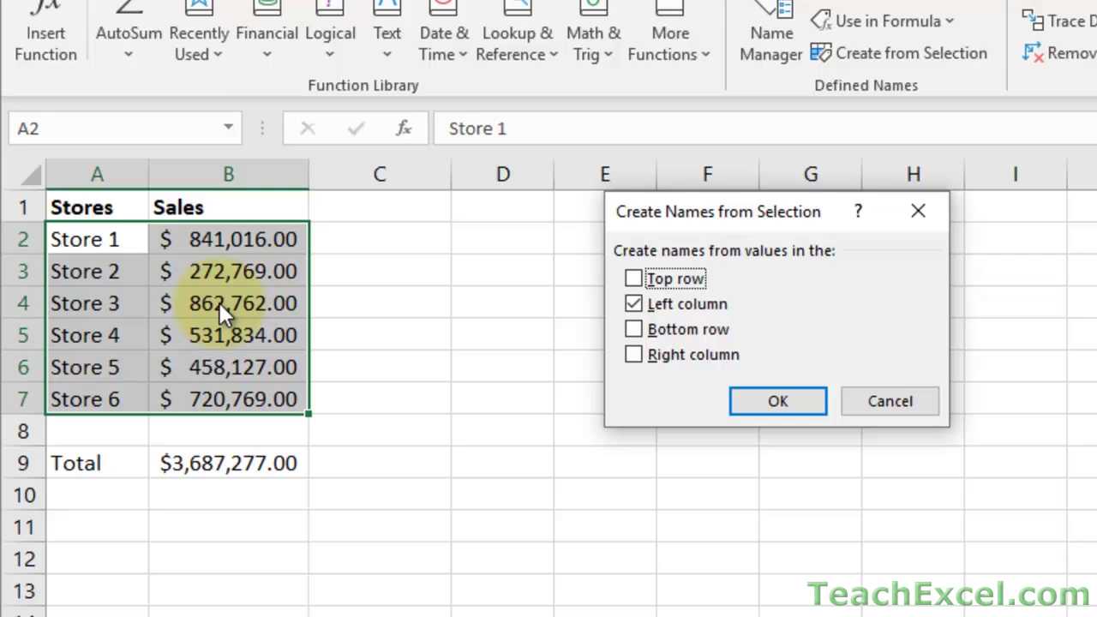
{"action": "left_click", "coordinate": [777, 410]}
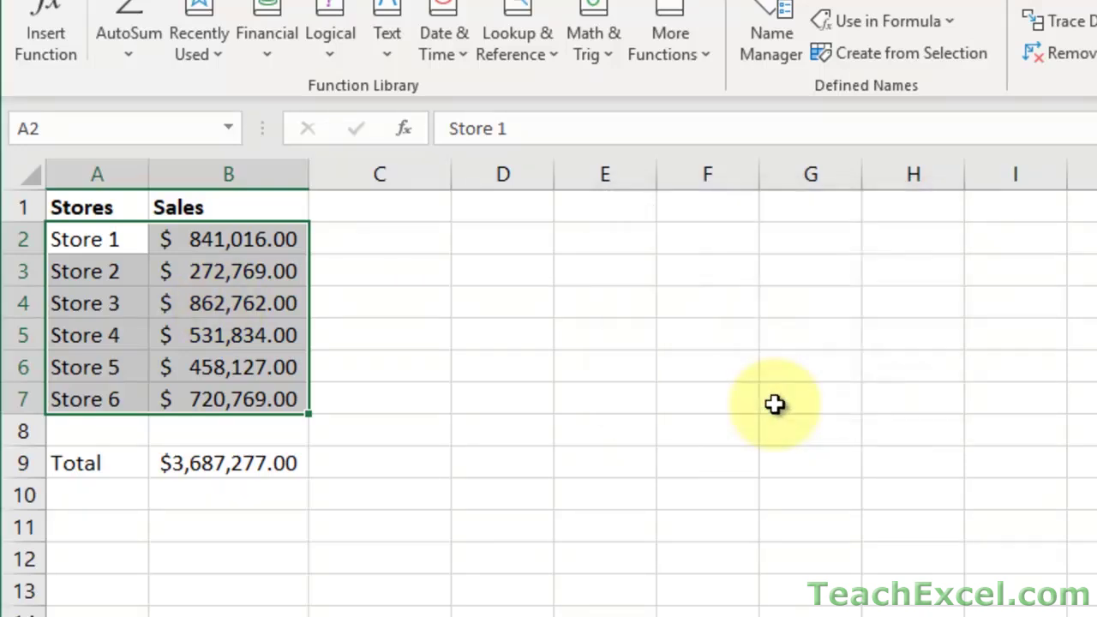
{"action": "left_click", "coordinate": [231, 129]}
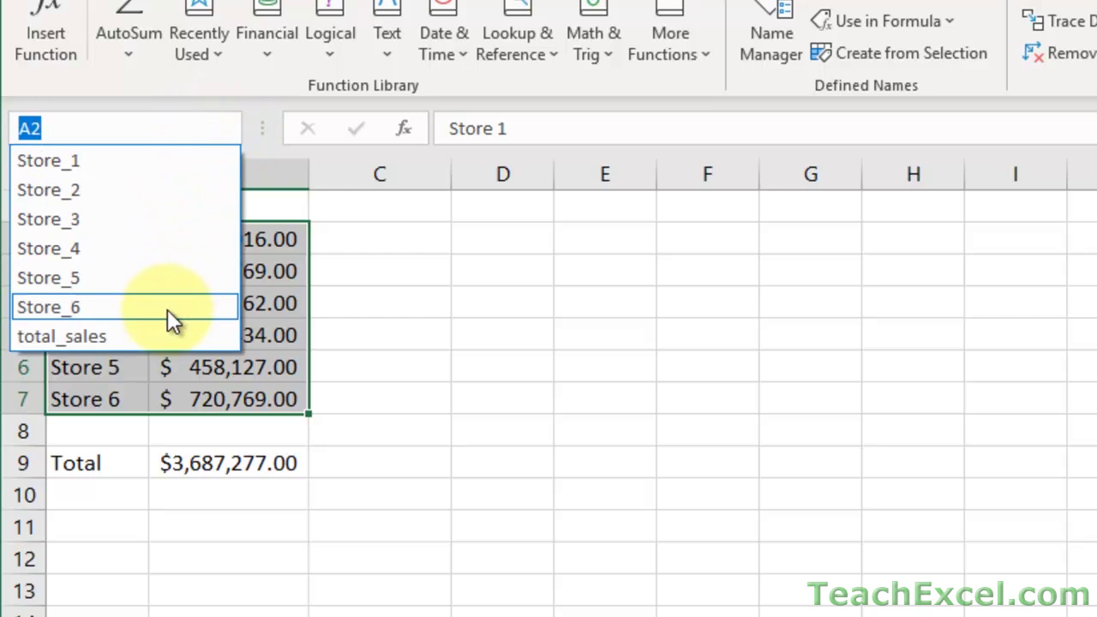
{"action": "left_click", "coordinate": [151, 229]}
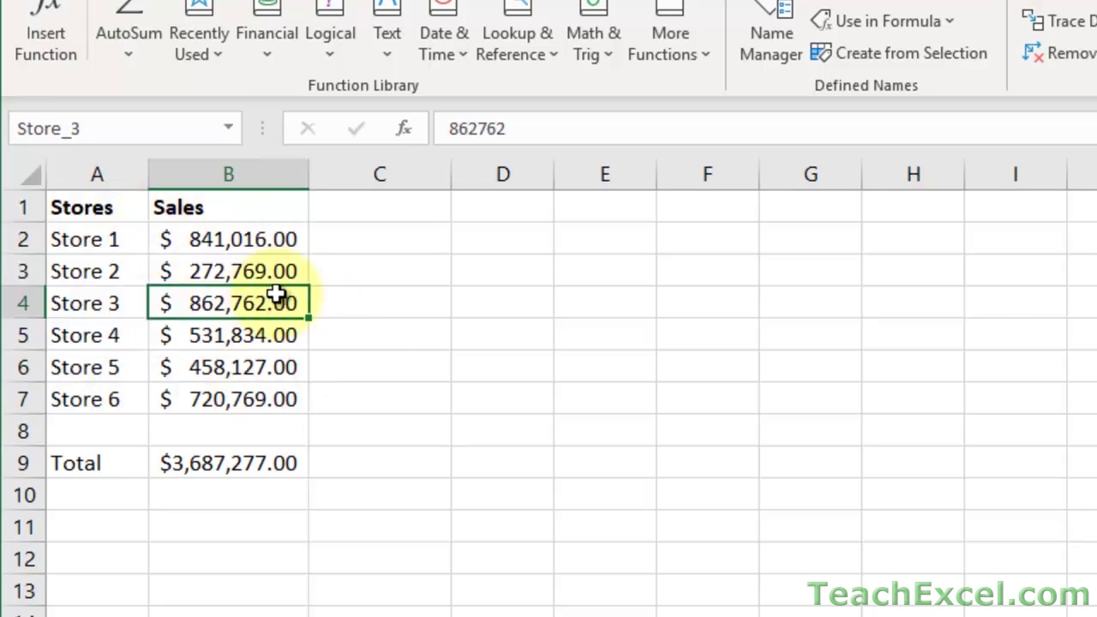
{"action": "left_click", "coordinate": [228, 129]}
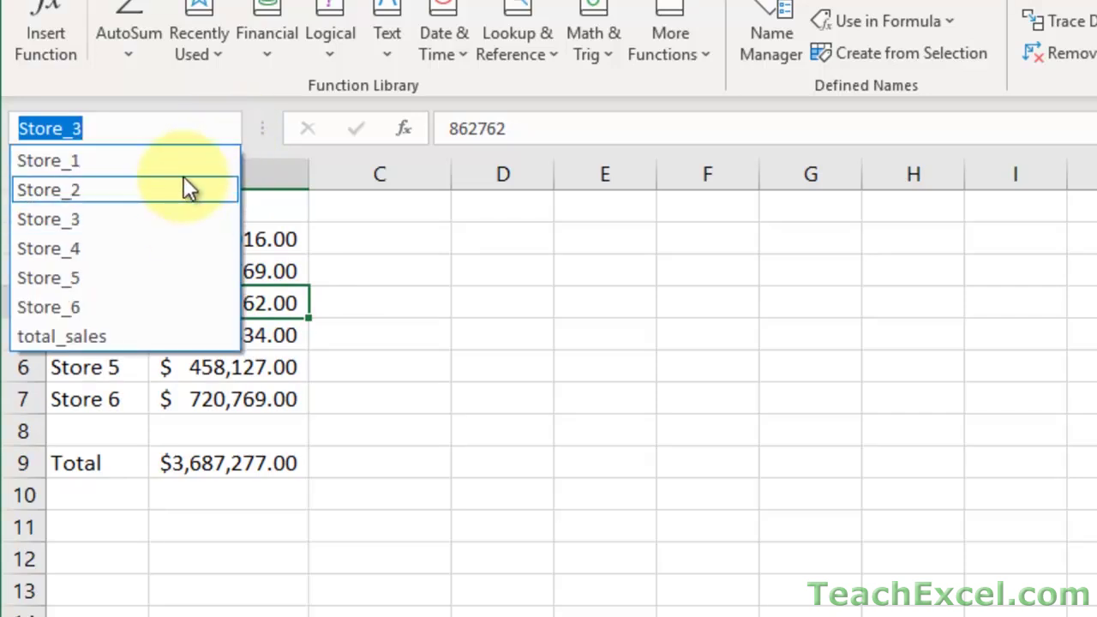
{"action": "left_click", "coordinate": [186, 185]}
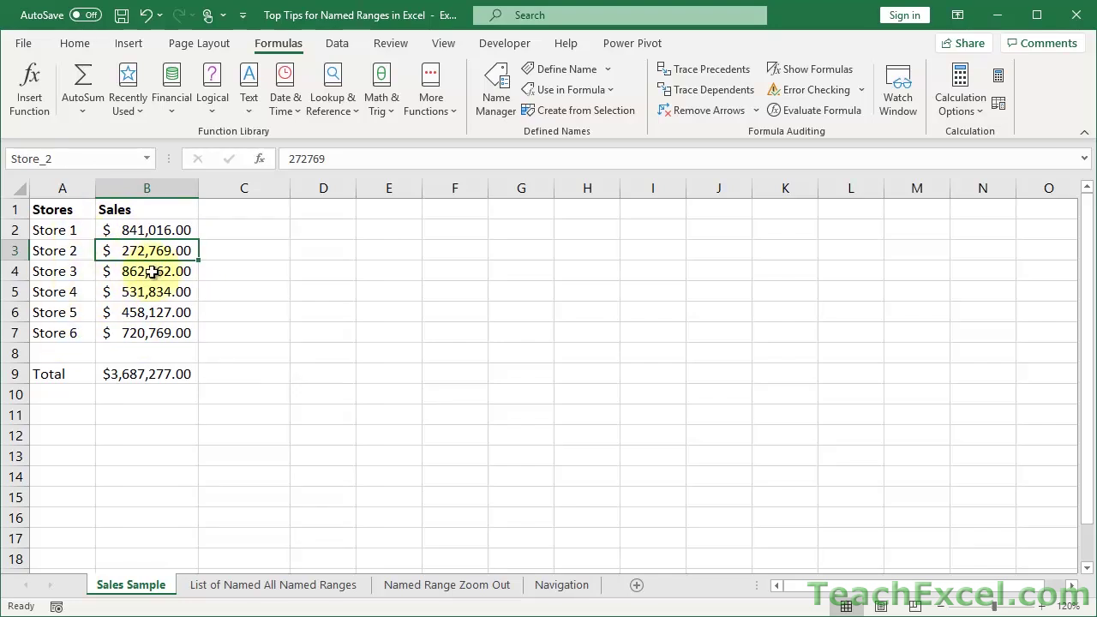
{"action": "key", "text": "Right"}
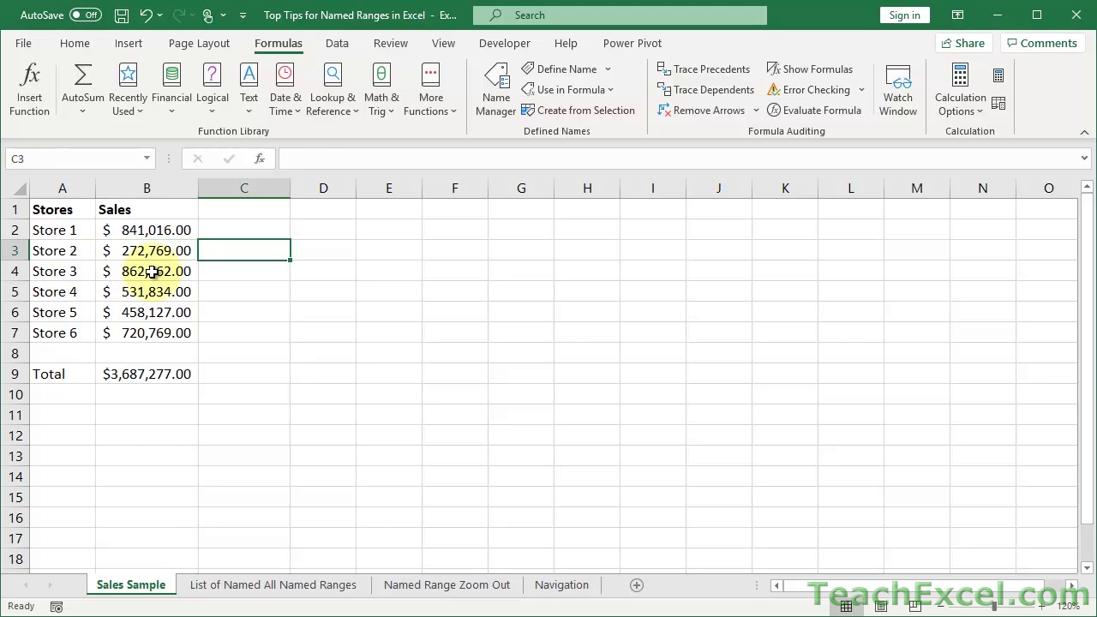
{"action": "type", "text": "=store"}
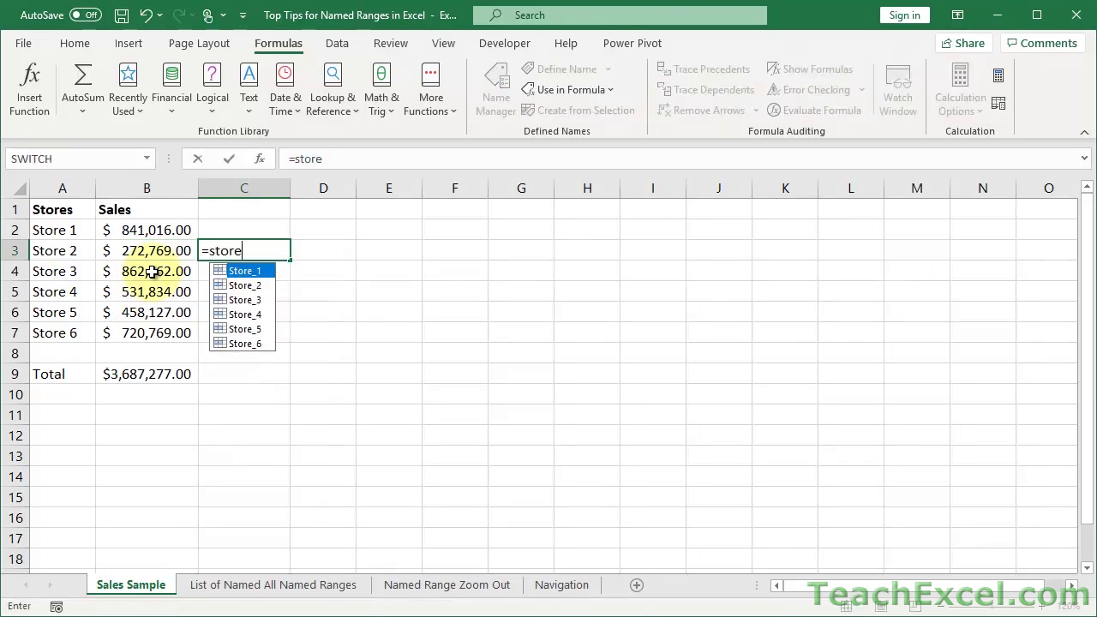
{"action": "key", "text": "Down"}
{"action": "key", "text": "Down"}
{"action": "key", "text": "Up"}
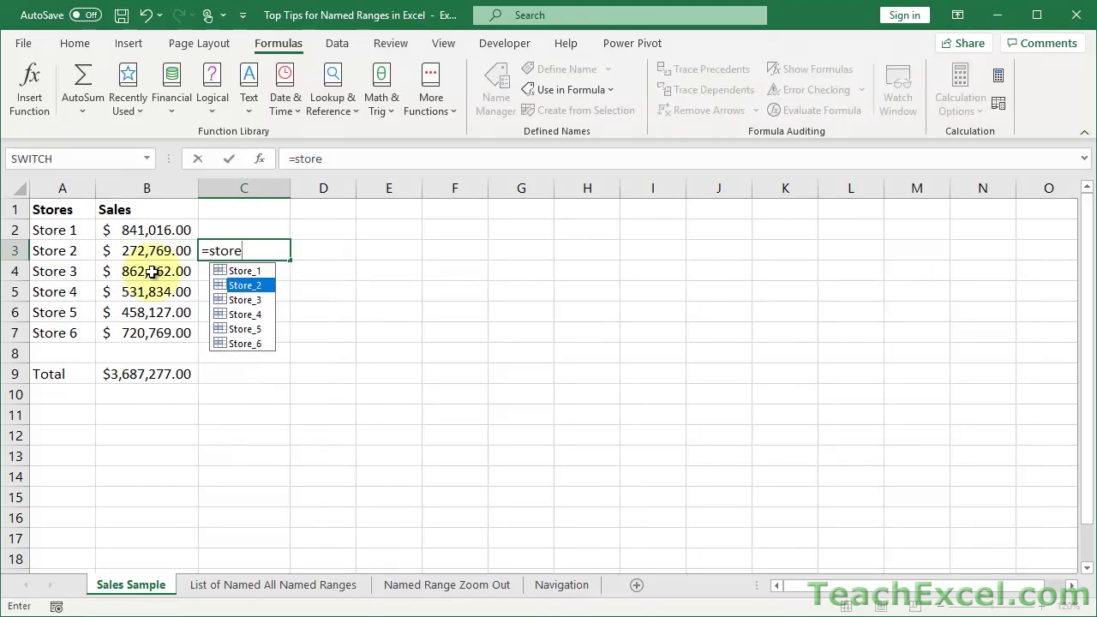
{"action": "key", "text": "Tab"}
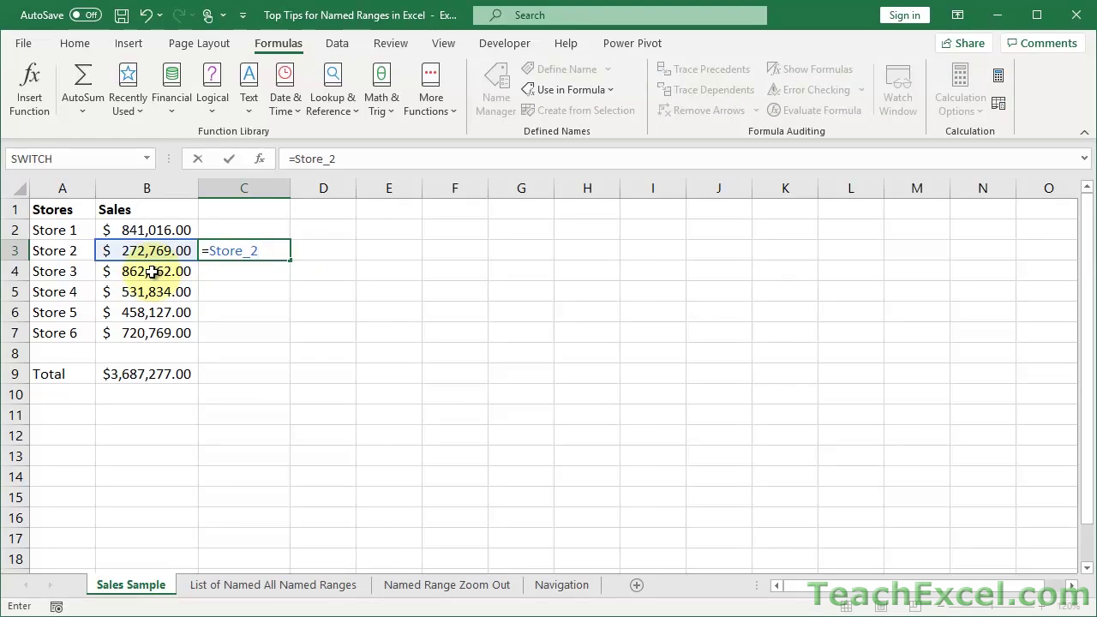
{"action": "key", "text": "Return"}
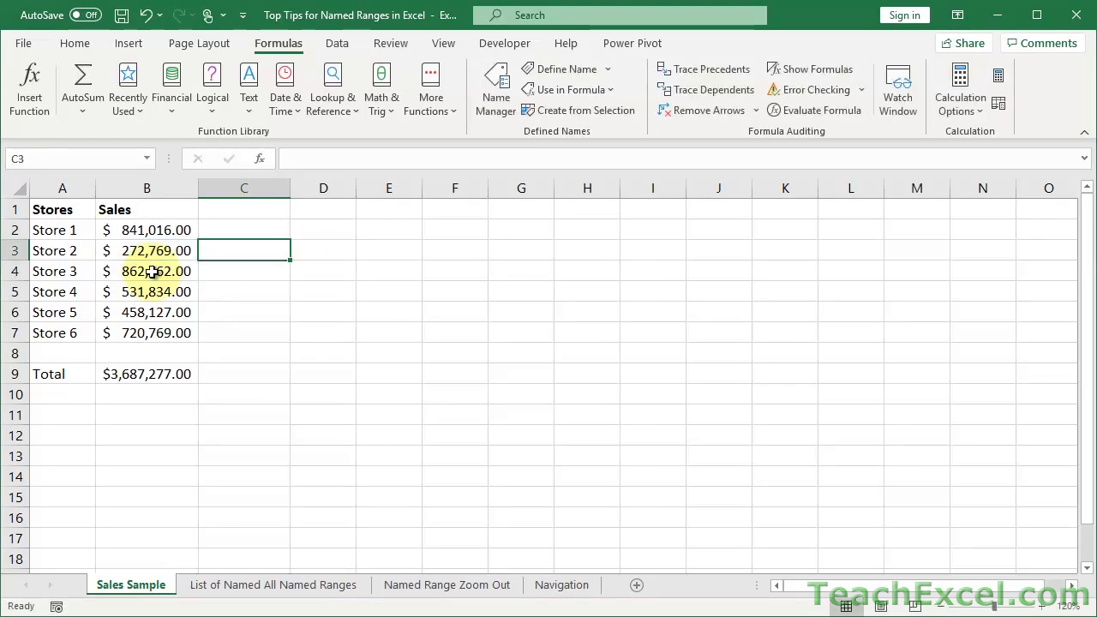
- Undo the Store_2 formula in C3 and open Name Manager with a wider Refers To column
{"action": "key", "text": "ctrl+z"}
{"action": "left_click", "coordinate": [486, 113]}
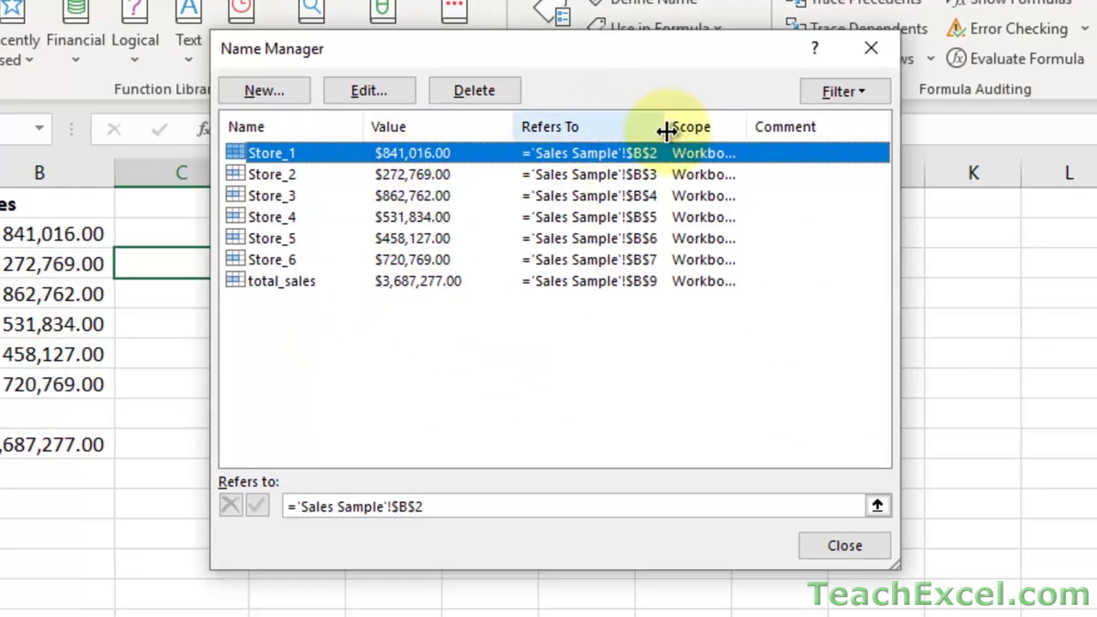
{"action": "left_click_drag", "start_coordinate": [666, 131], "coordinate": [691, 130]}
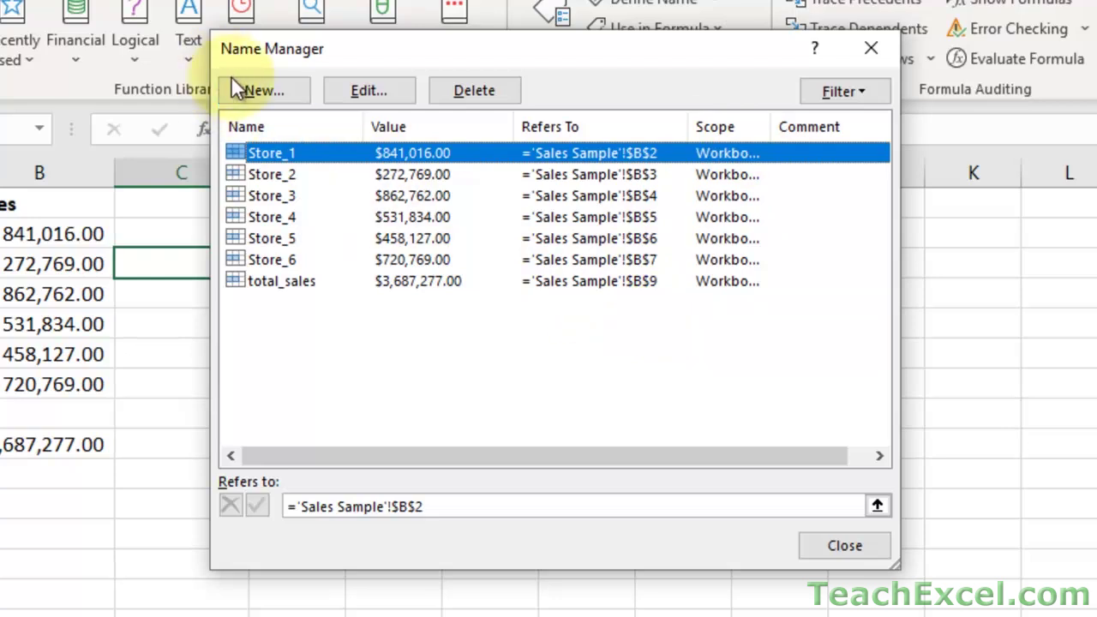
- Start a new name and keep its scope set to Workbook
{"action": "left_click", "coordinate": [253, 89]}
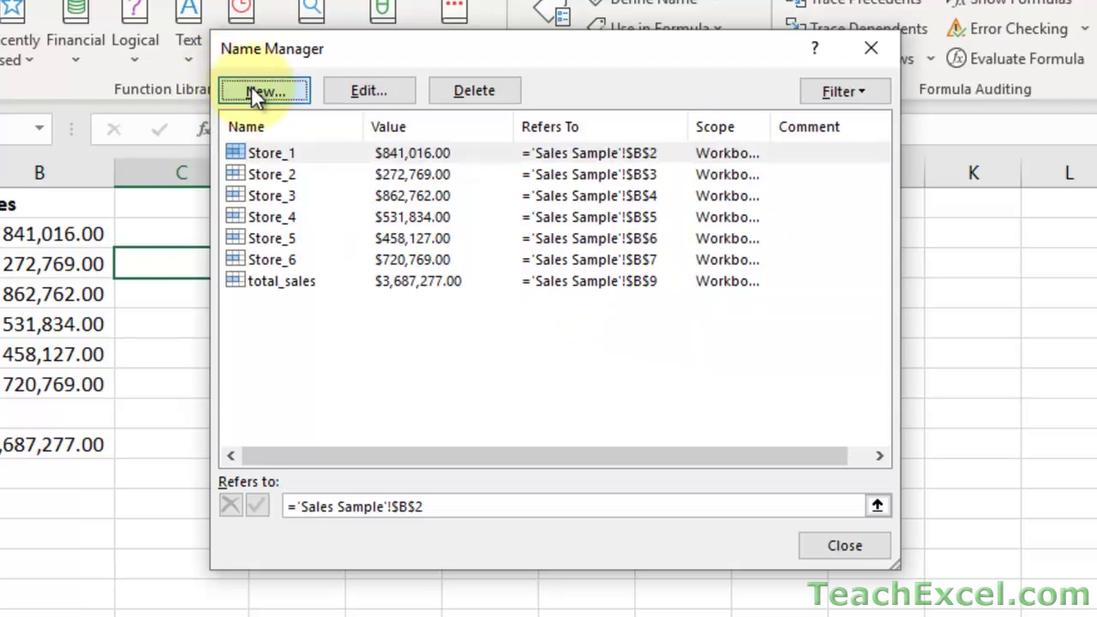
{"action": "left_click", "coordinate": [507, 245]}
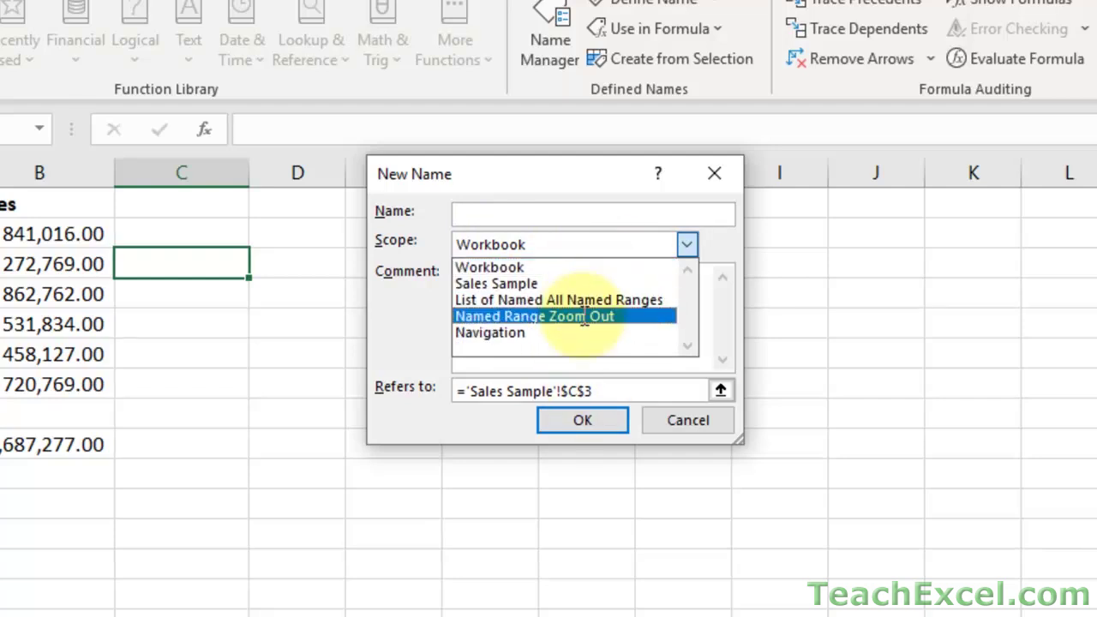
{"action": "left_click", "coordinate": [733, 256]}
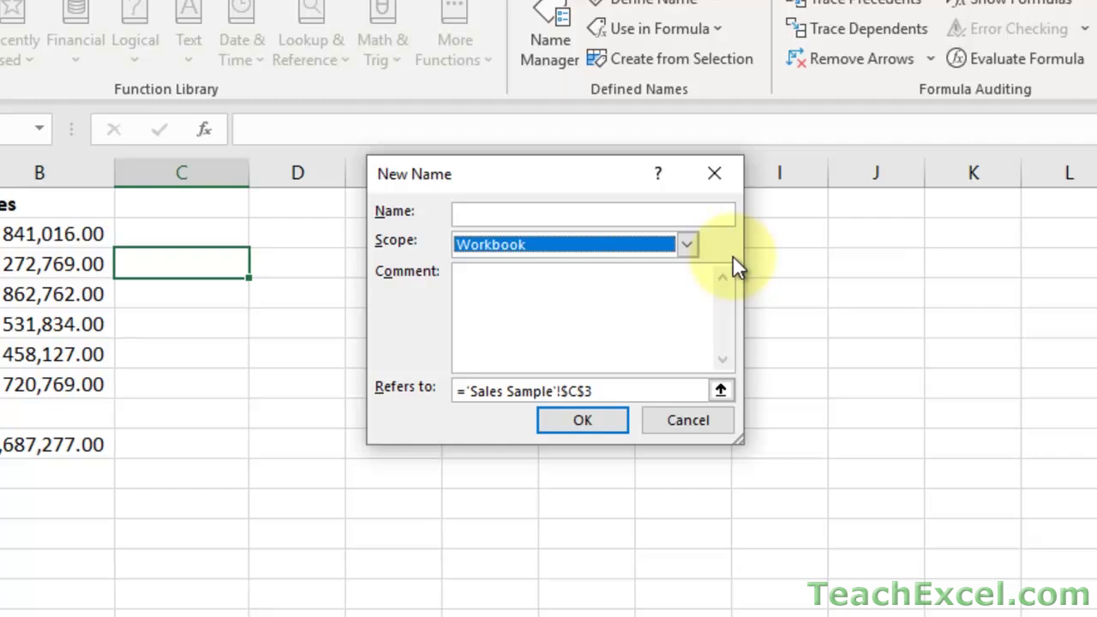
- Cancel the new name, filter Name Manager to worksheet-scoped names, then close it
{"action": "left_click", "coordinate": [706, 422]}
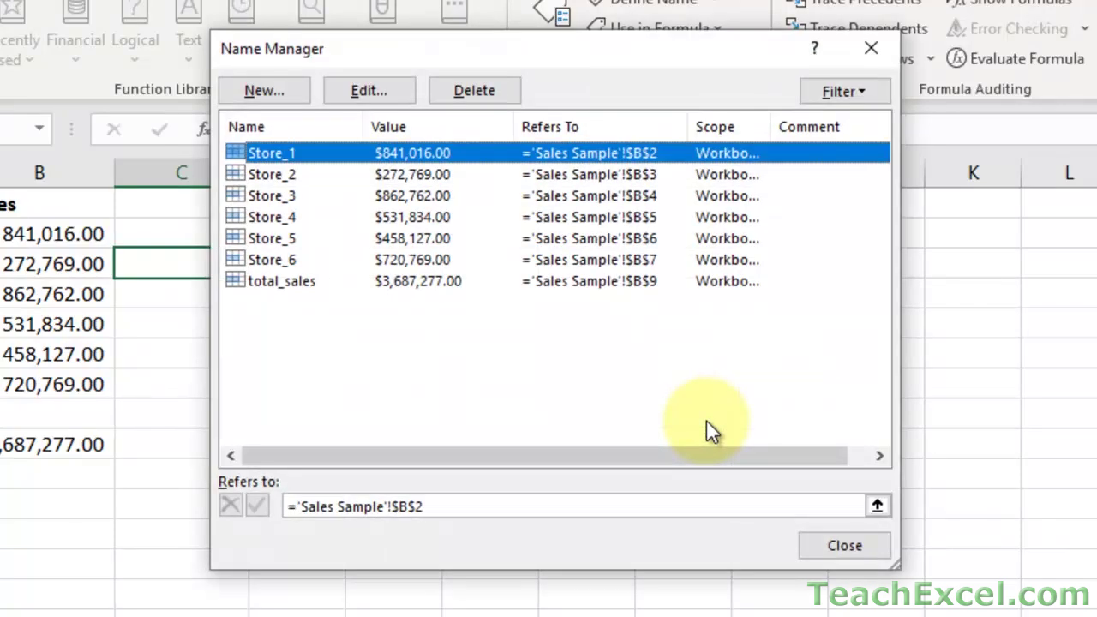
{"action": "double_click", "coordinate": [399, 196]}
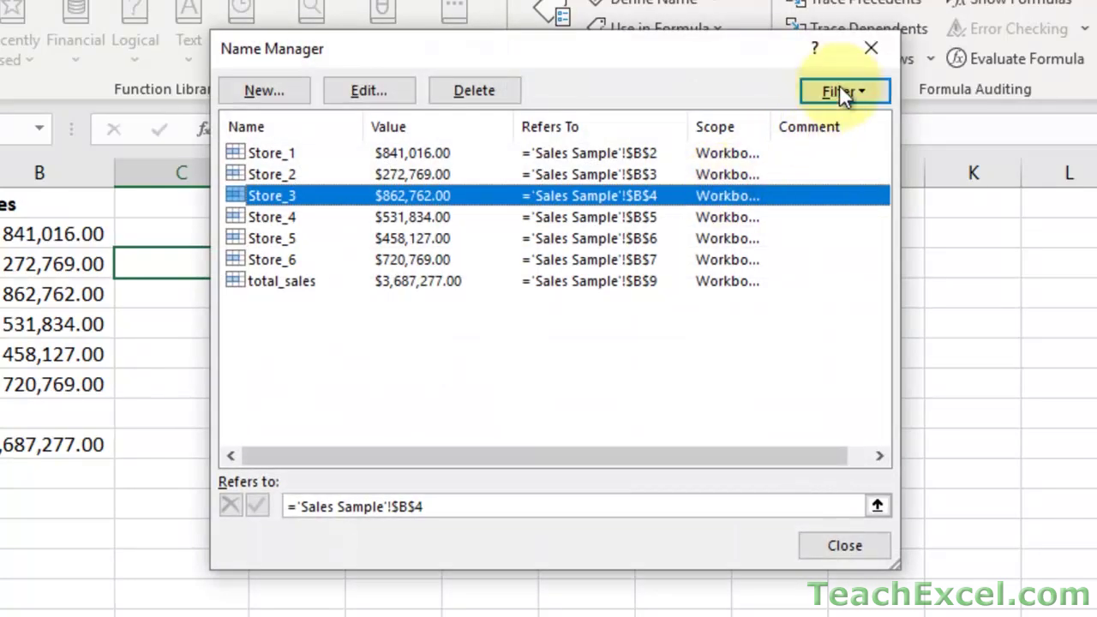
{"action": "left_click", "coordinate": [841, 91]}
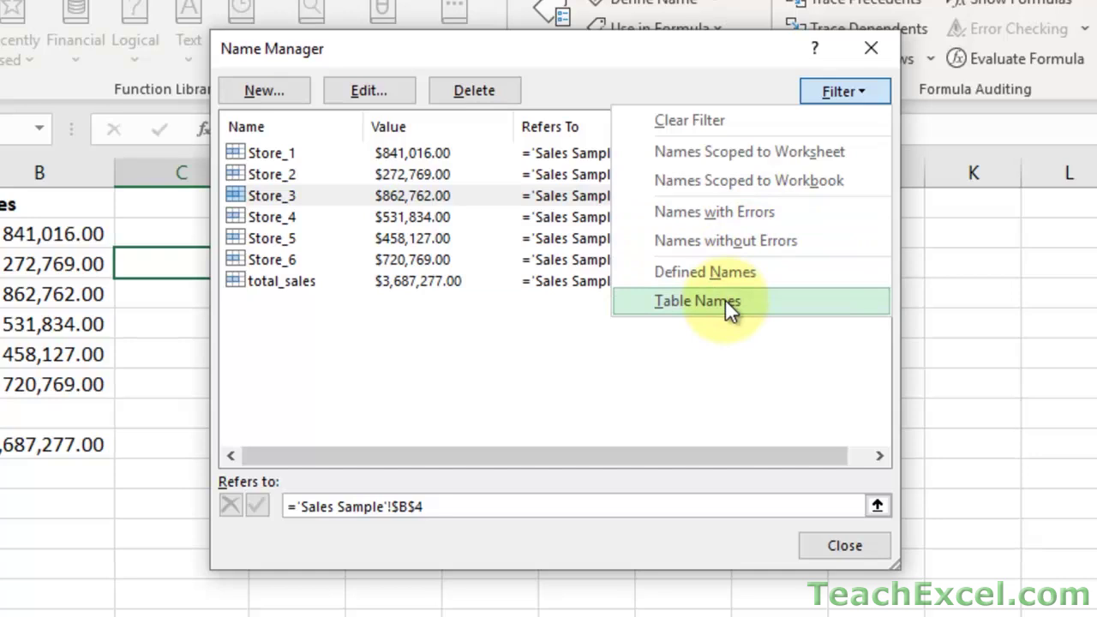
{"action": "left_click", "coordinate": [810, 151]}
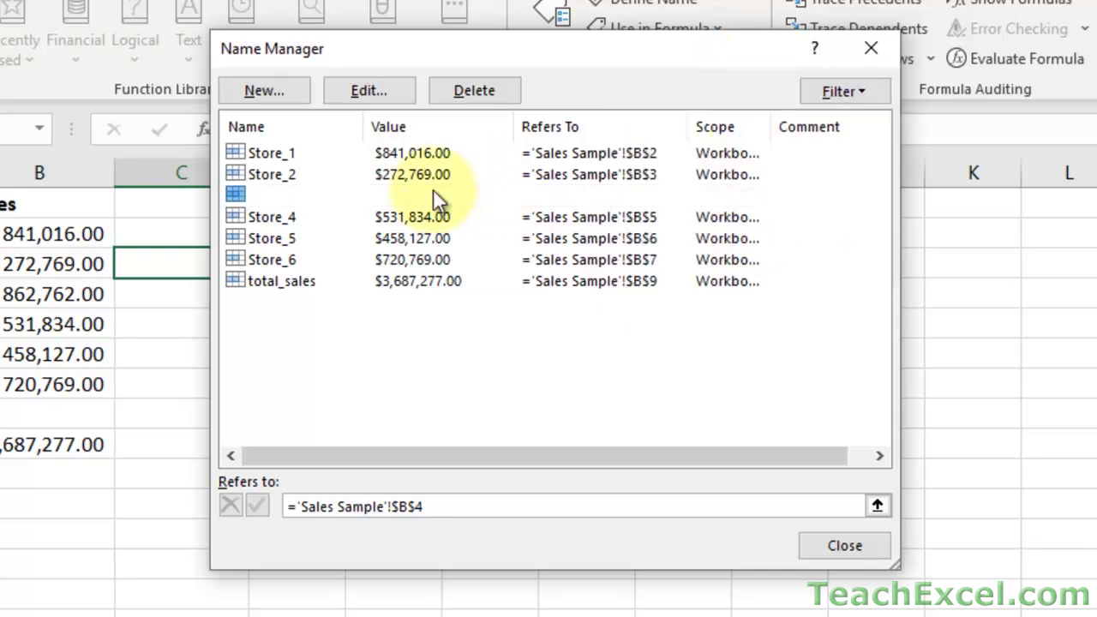
{"action": "left_click", "coordinate": [875, 48]}
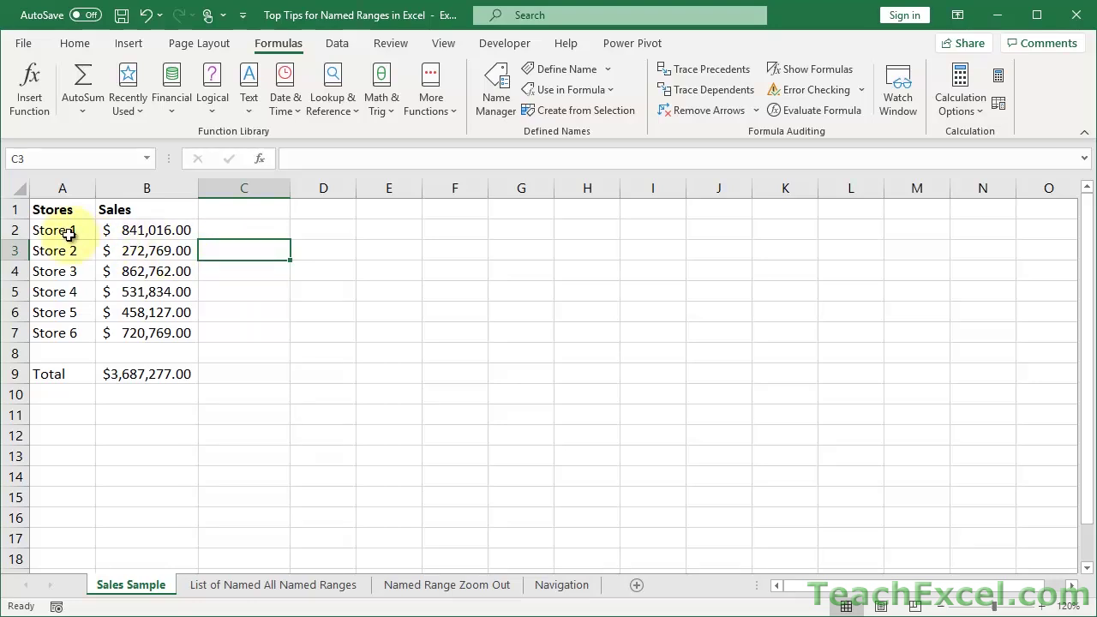
- Name the store labels in A2:A7 store_names
{"action": "left_click_drag", "start_coordinate": [69, 233], "coordinate": [54, 327]}
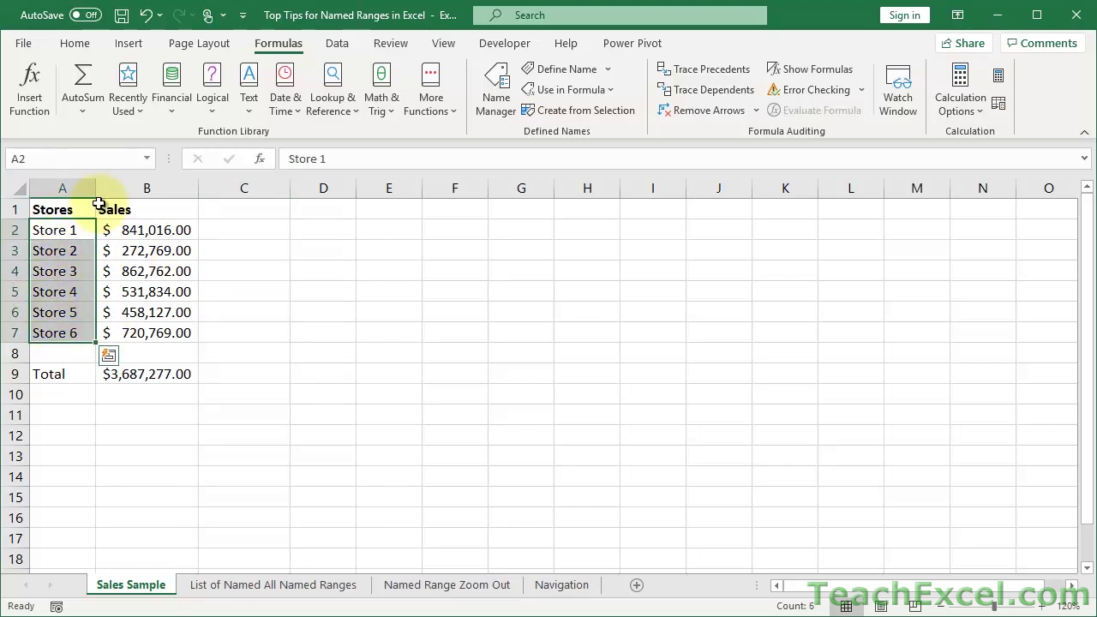
{"action": "left_click", "coordinate": [67, 155]}
{"action": "type", "text": "store_names"}
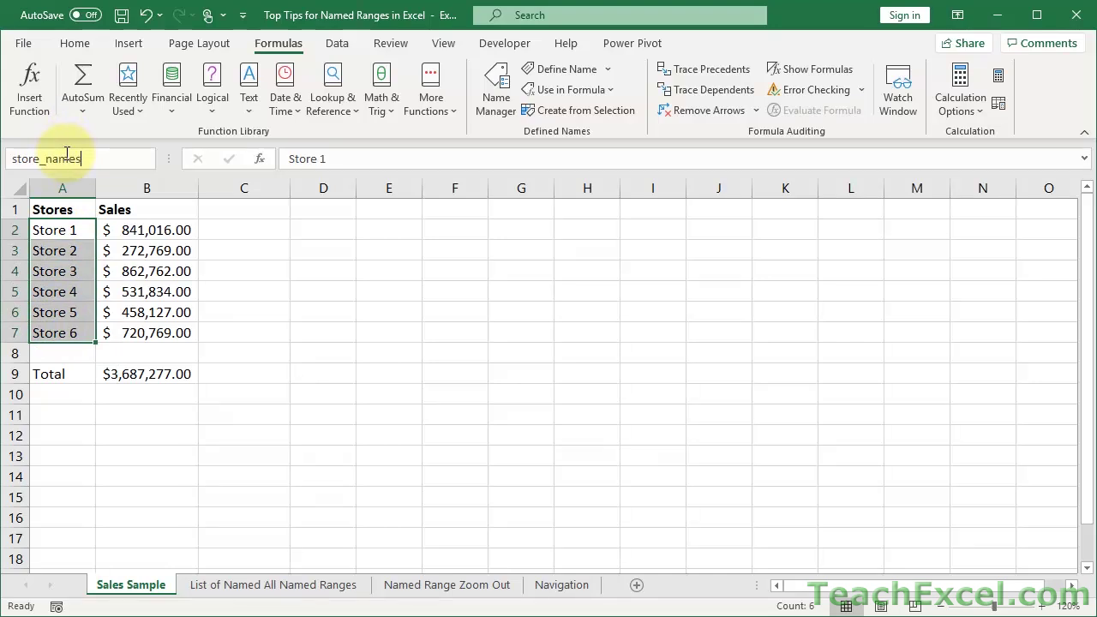
{"action": "key", "text": "Return"}
- Name the sales figures in B2:B7 store_sales
{"action": "left_click_drag", "start_coordinate": [131, 227], "coordinate": [142, 335]}
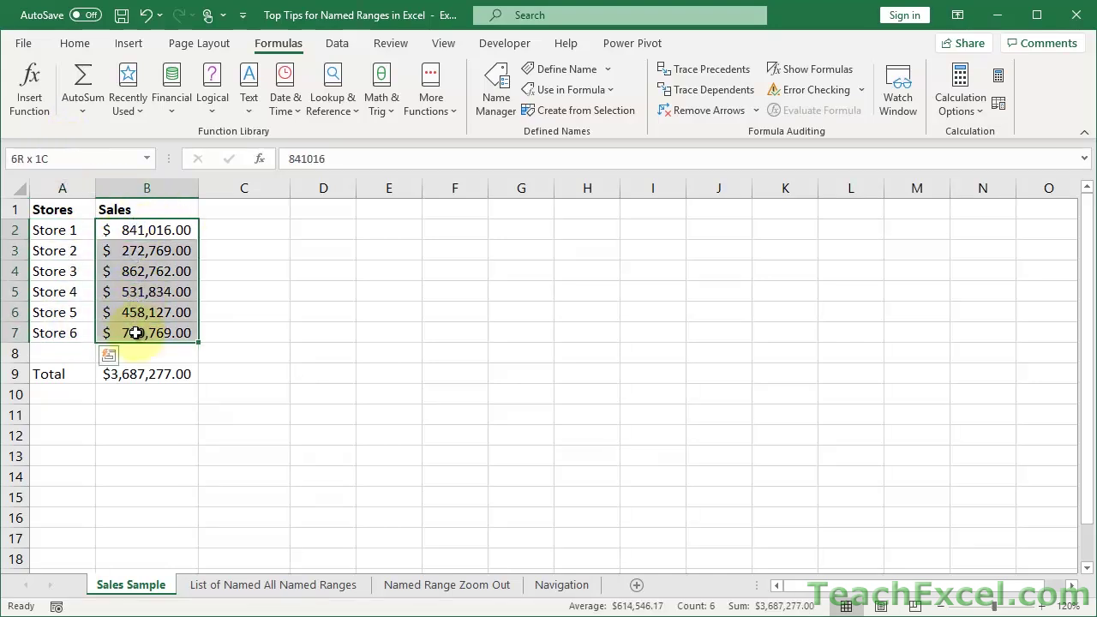
{"action": "left_click", "coordinate": [90, 157]}
{"action": "type", "text": "store_s"}
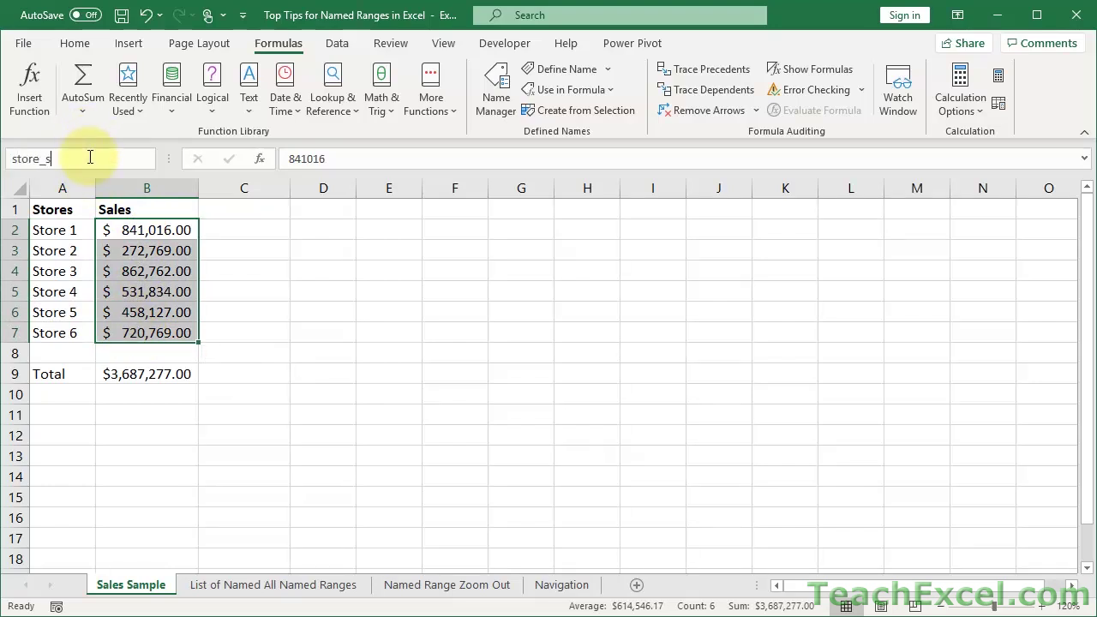
{"action": "type", "text": "ales"}
{"action": "key", "text": "Return"}
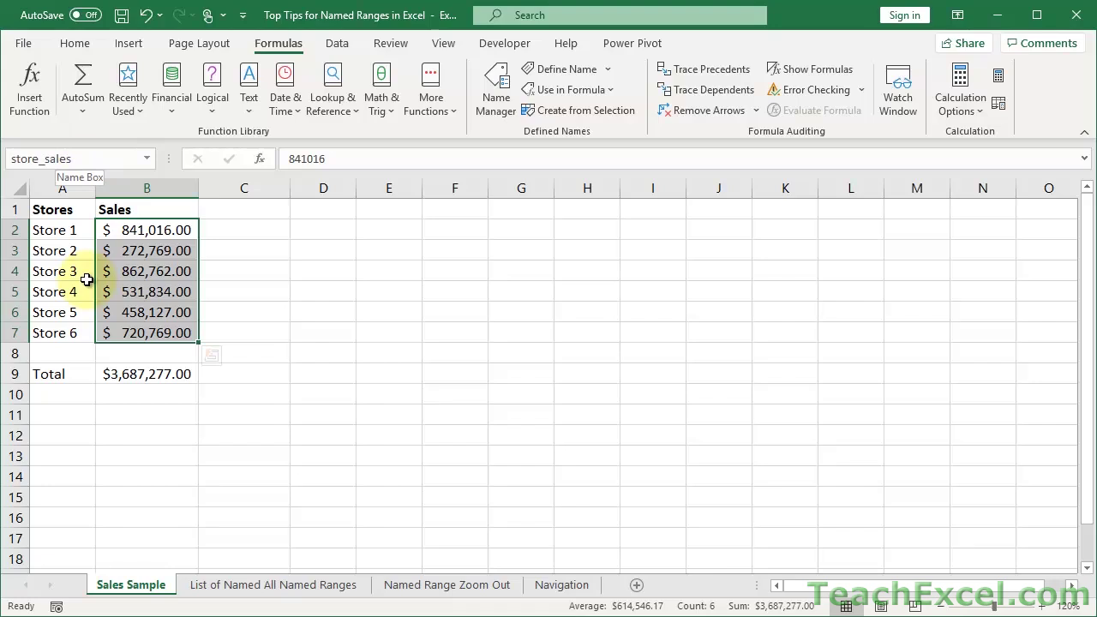
- Enter High in A11 and Low in A12, finishing on cell B11
{"action": "left_click", "coordinate": [57, 418]}
{"action": "type", "text": "High"}
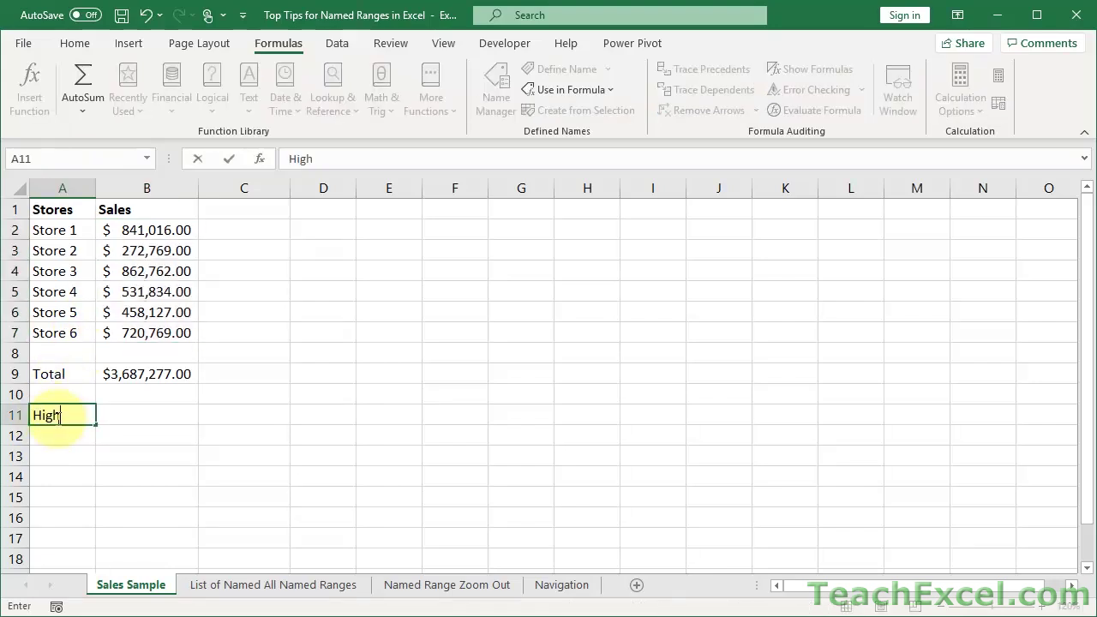
{"action": "key", "text": "Return"}
{"action": "type", "text": "Low"}
{"action": "key", "text": "Tab"}
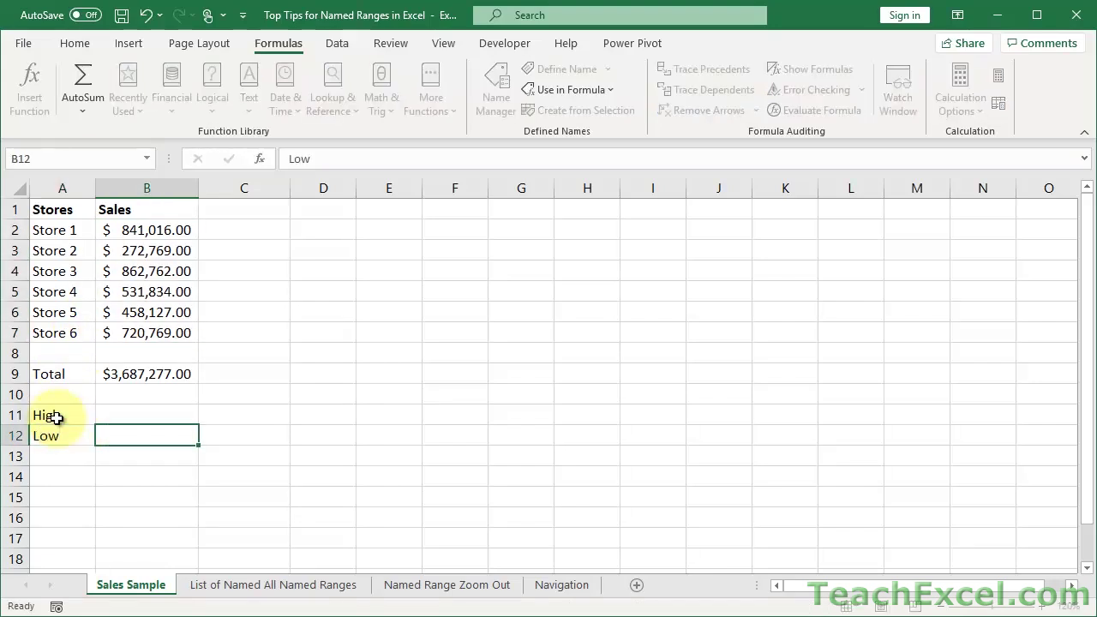
{"action": "key", "text": "Up"}
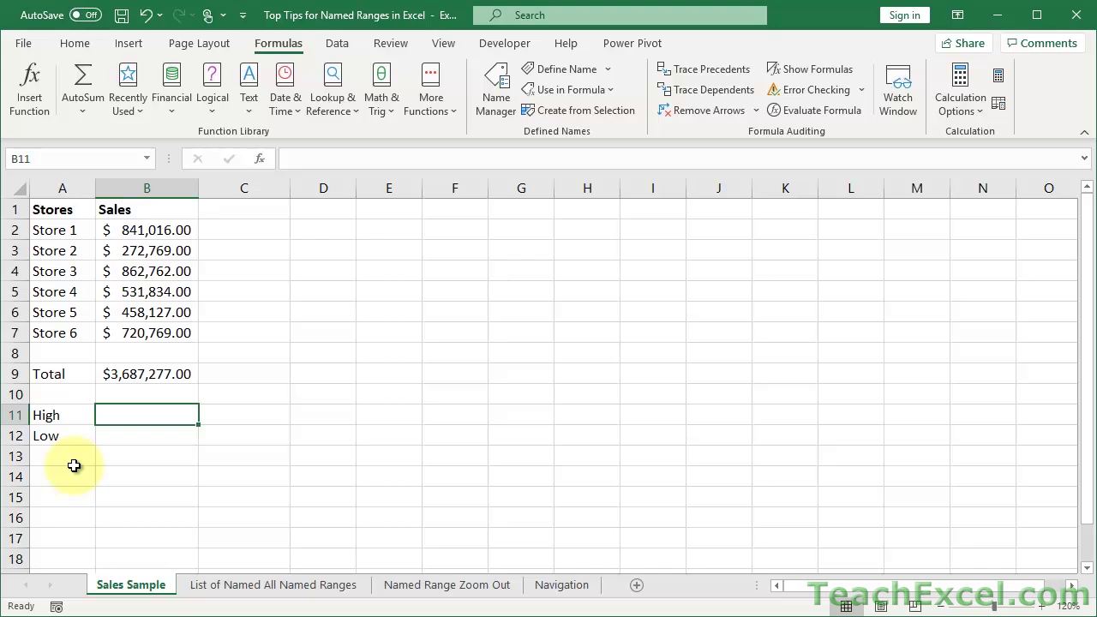
- Enter =INDEX(store_names,MATCH(MAX(store_sales),store_sales,0)) in B11, returning Store 3
{"action": "type", "text": "=in"}
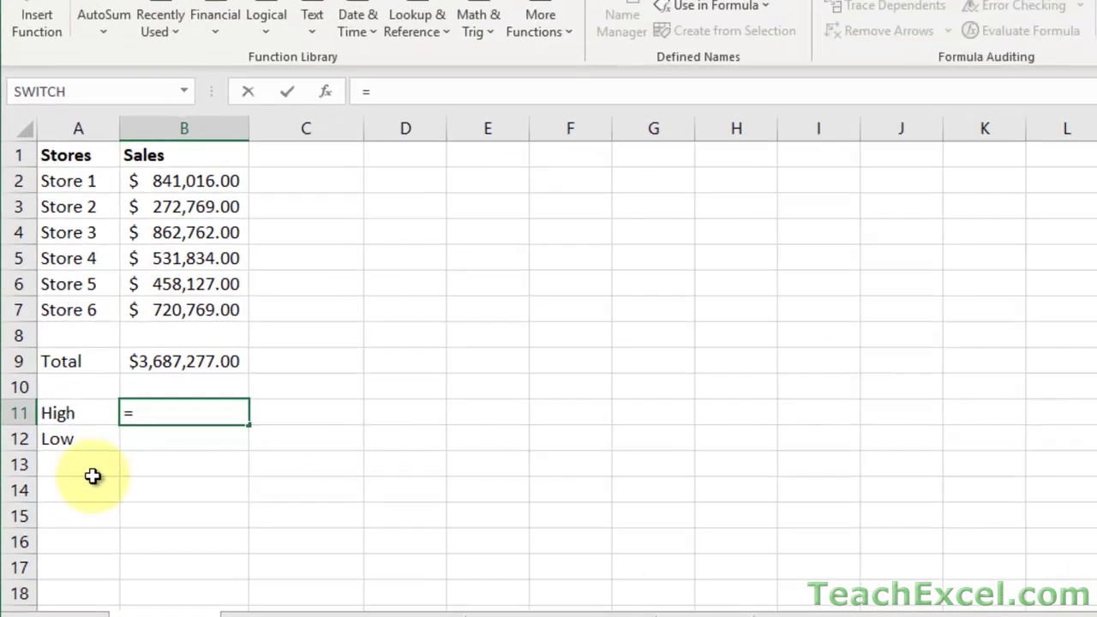
{"action": "type", "text": "de"}
{"action": "key", "text": "Tab"}
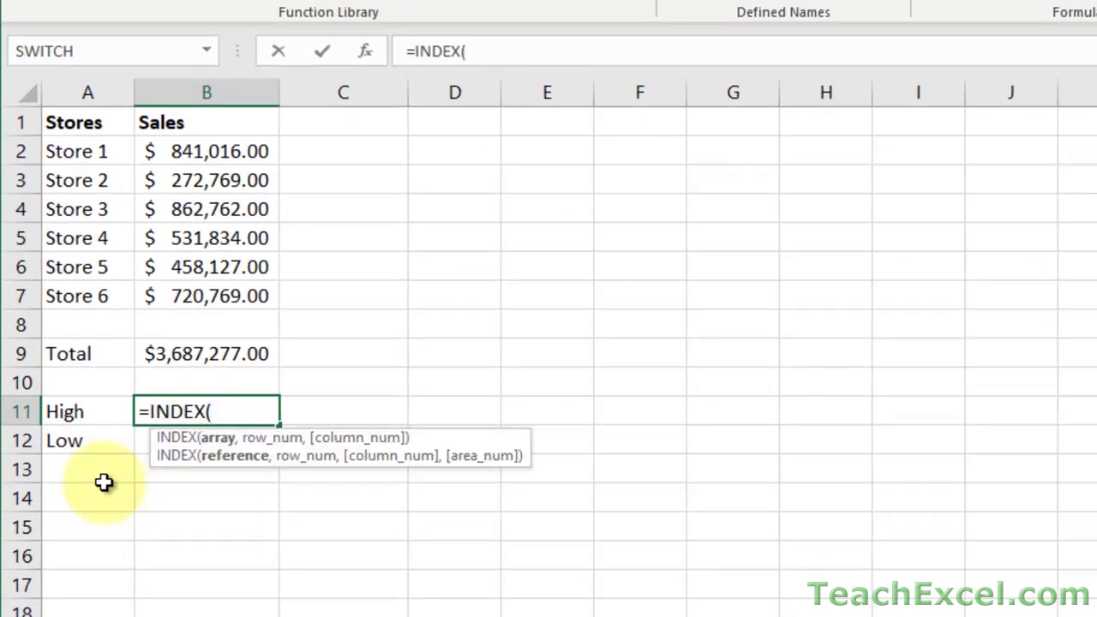
{"action": "type", "text": "store"}
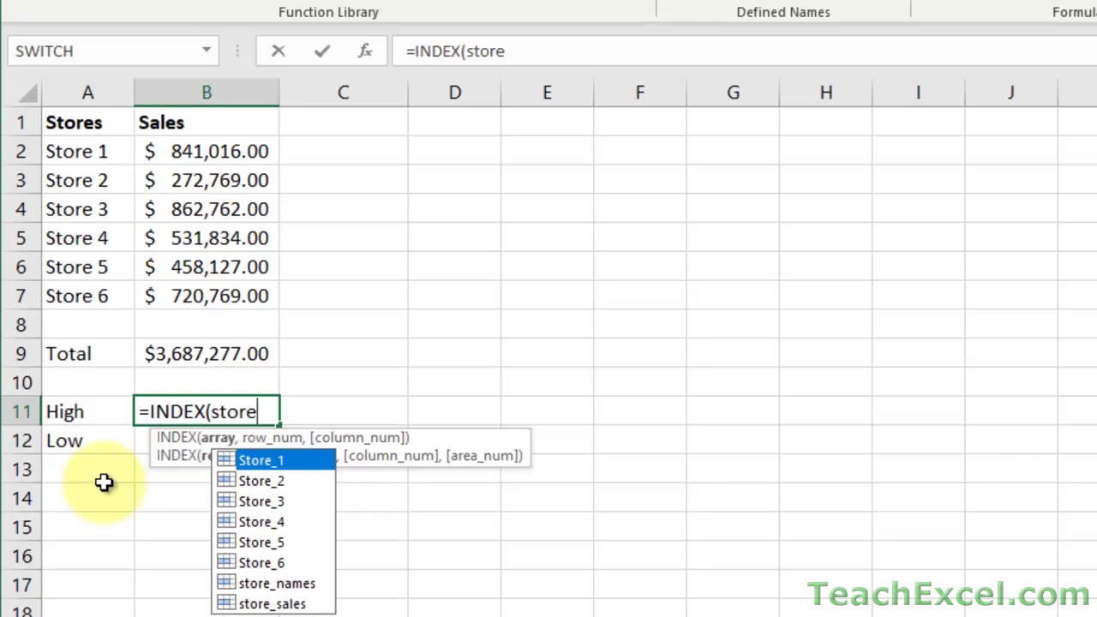
{"action": "type", "text": "_n"}
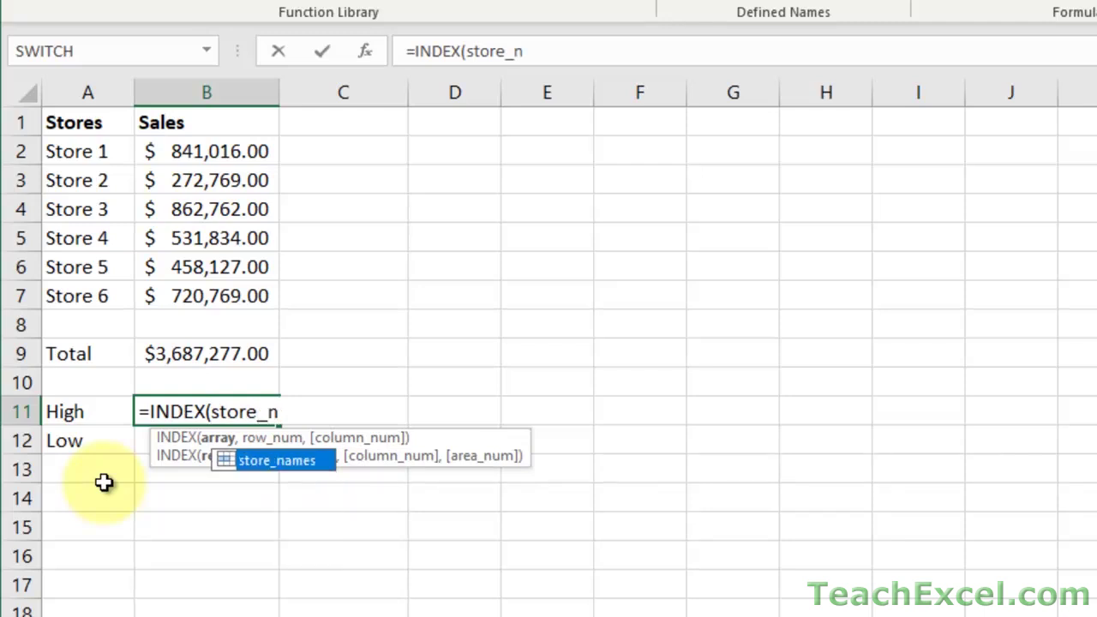
{"action": "key", "text": "Tab"}
{"action": "type", "text": ","}
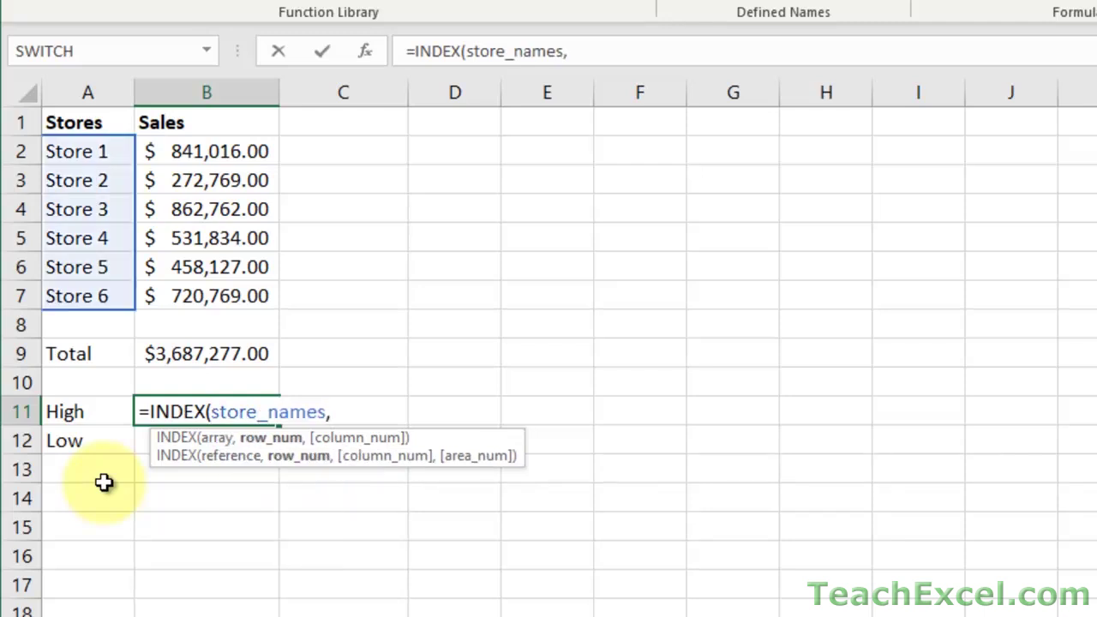
{"action": "type", "text": "mat"}
{"action": "key", "text": "Tab"}
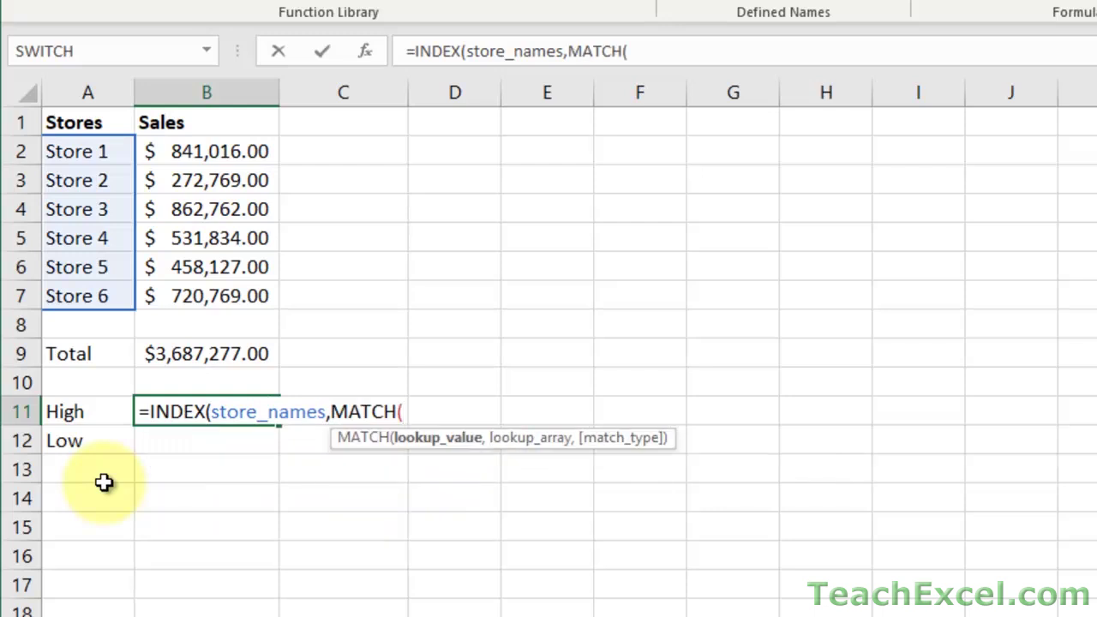
{"action": "type", "text": "max"}
{"action": "key", "text": "Tab"}
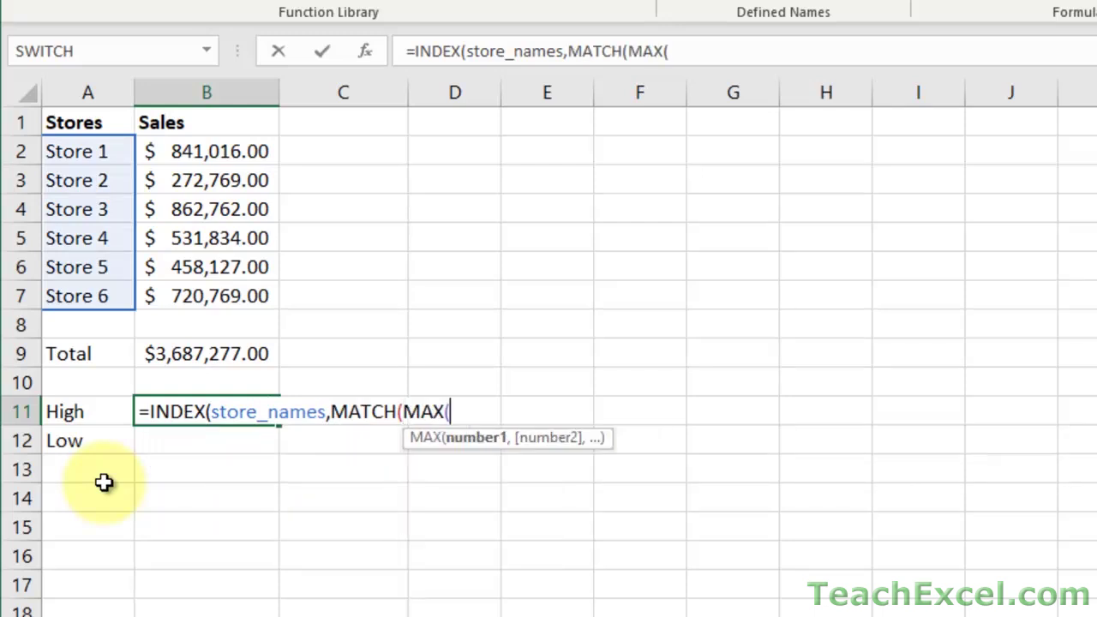
{"action": "type", "text": "store_sal"}
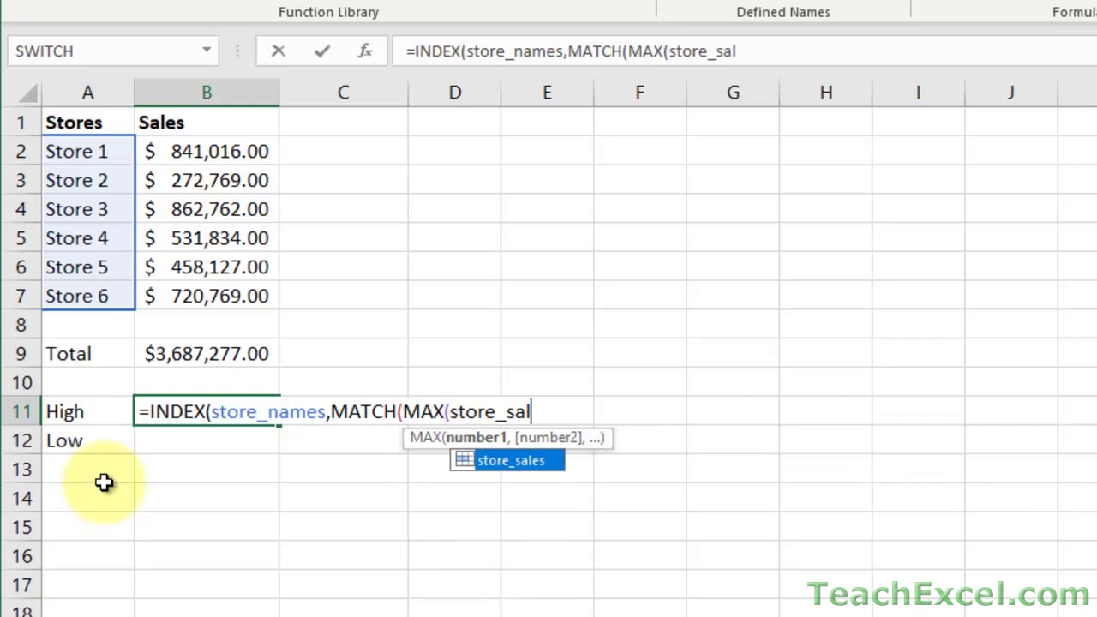
{"action": "key", "text": "Tab"}
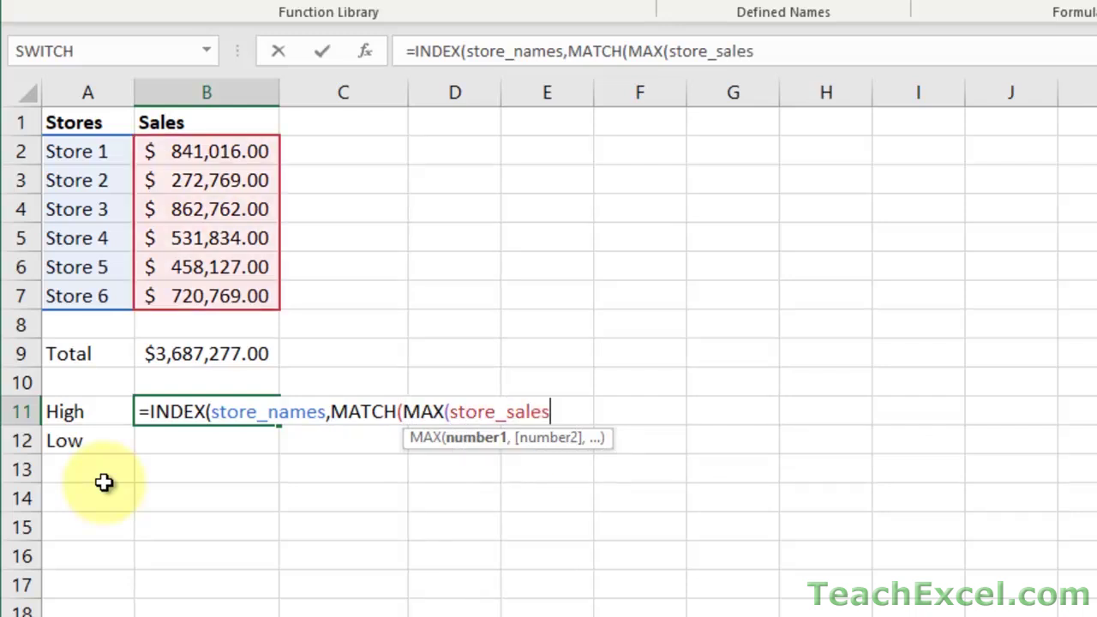
{"action": "type", "text": ")"}
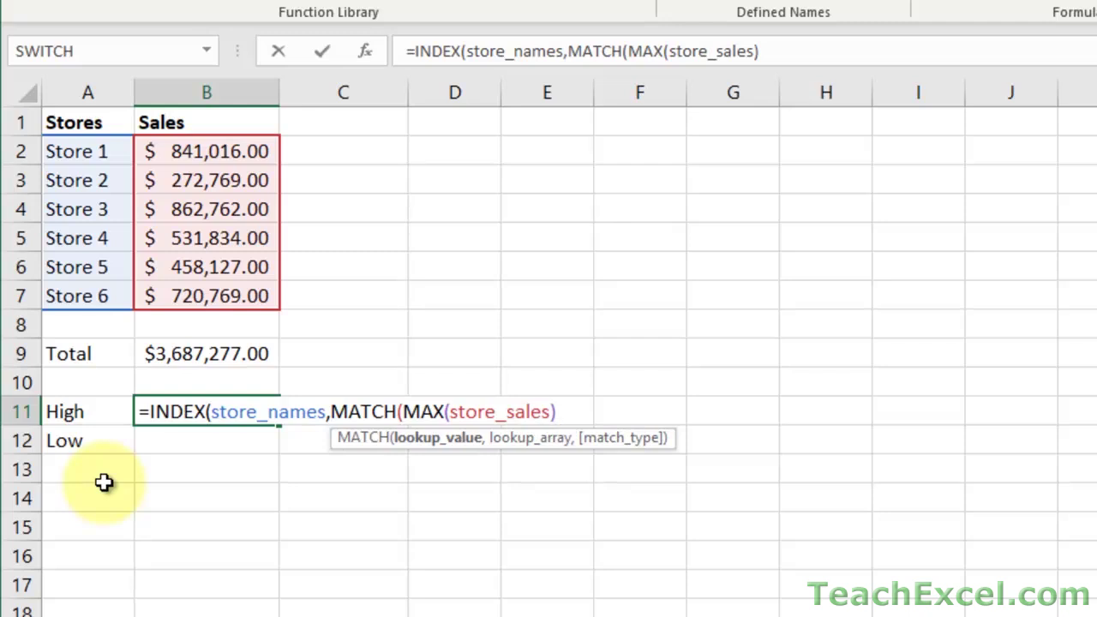
{"action": "type", "text": ",store"}
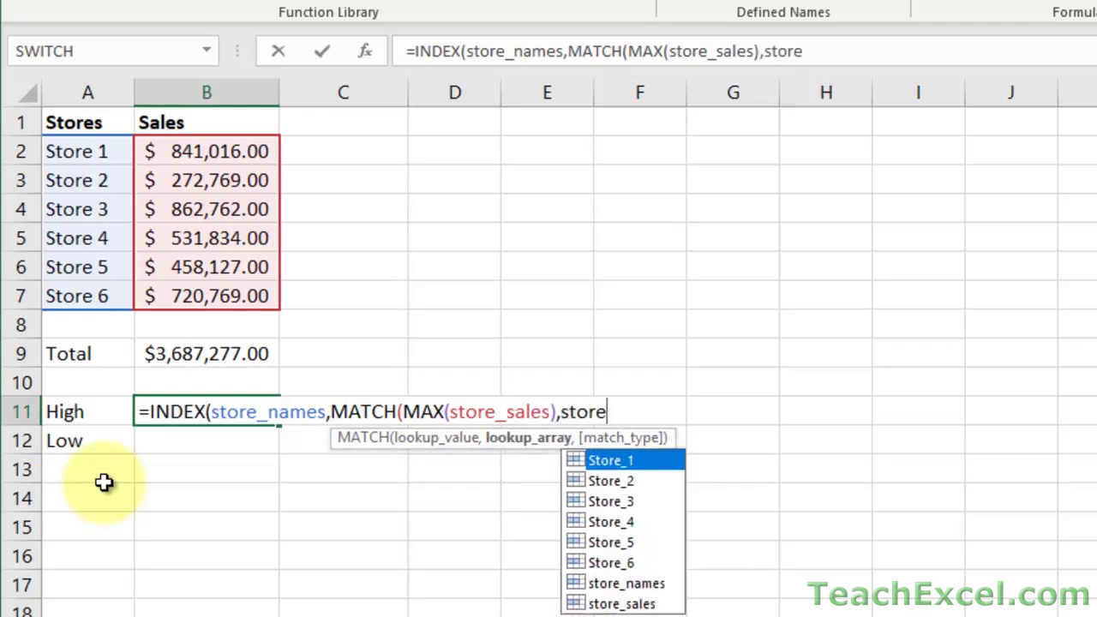
{"action": "type", "text": "_sal"}
{"action": "key", "text": "Tab"}
{"action": "type", "text": ","}
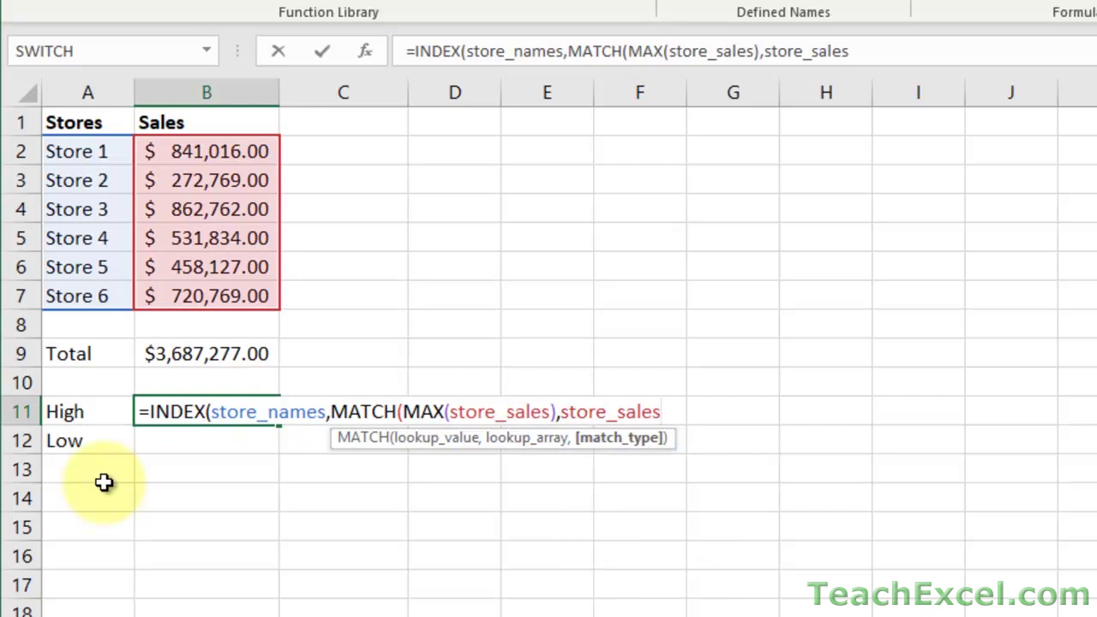
{"action": "type", "text": "0)"}
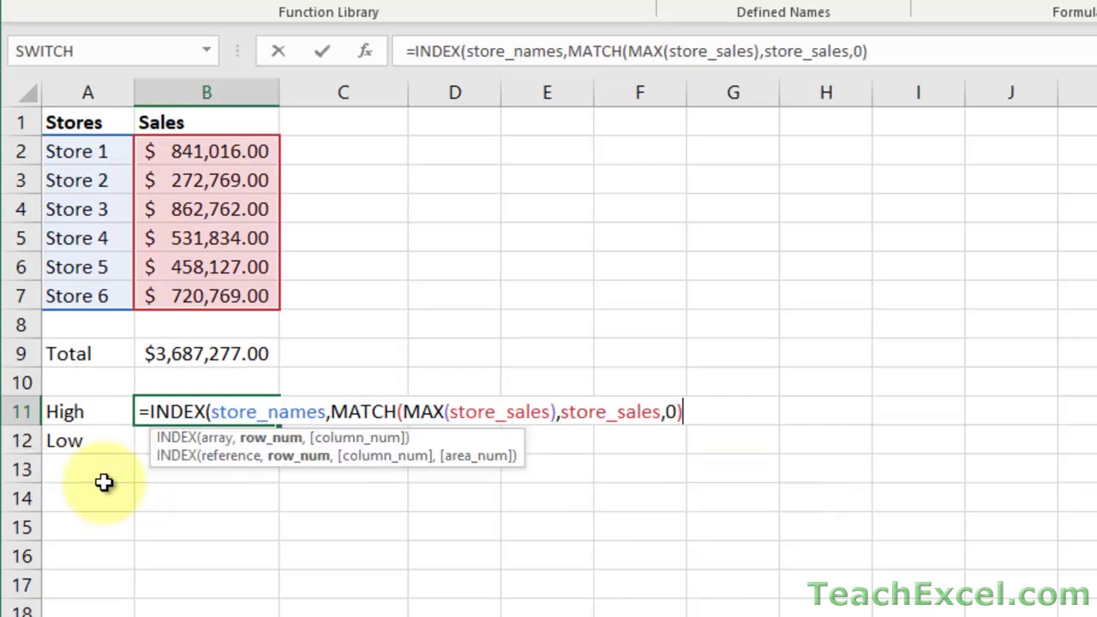
{"action": "type", "text": ")"}
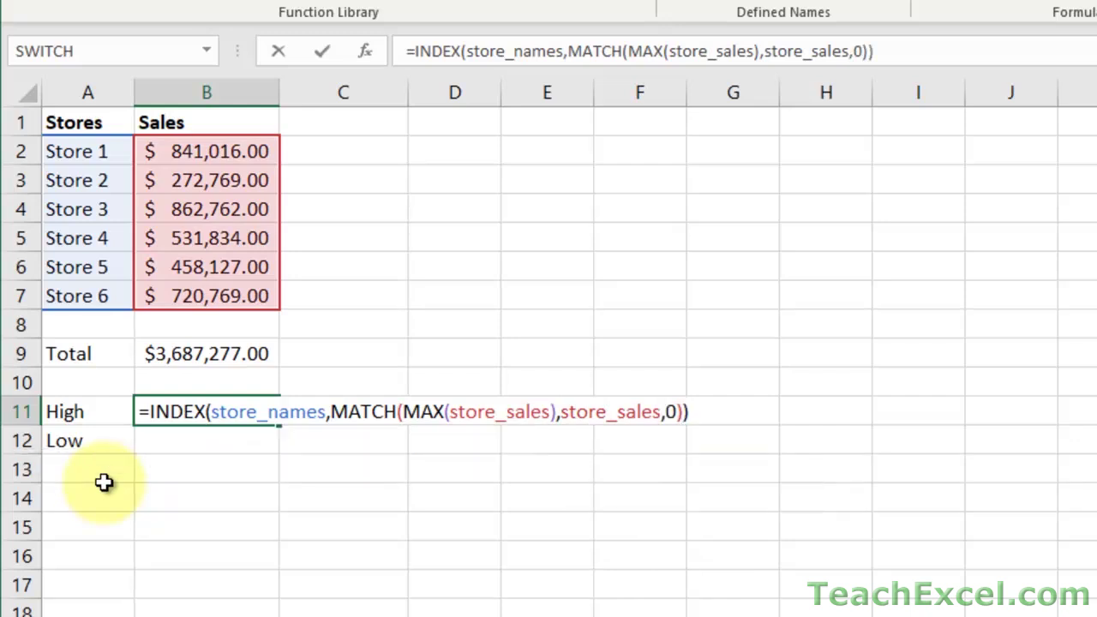
{"action": "key", "text": "ctrl+Return"}
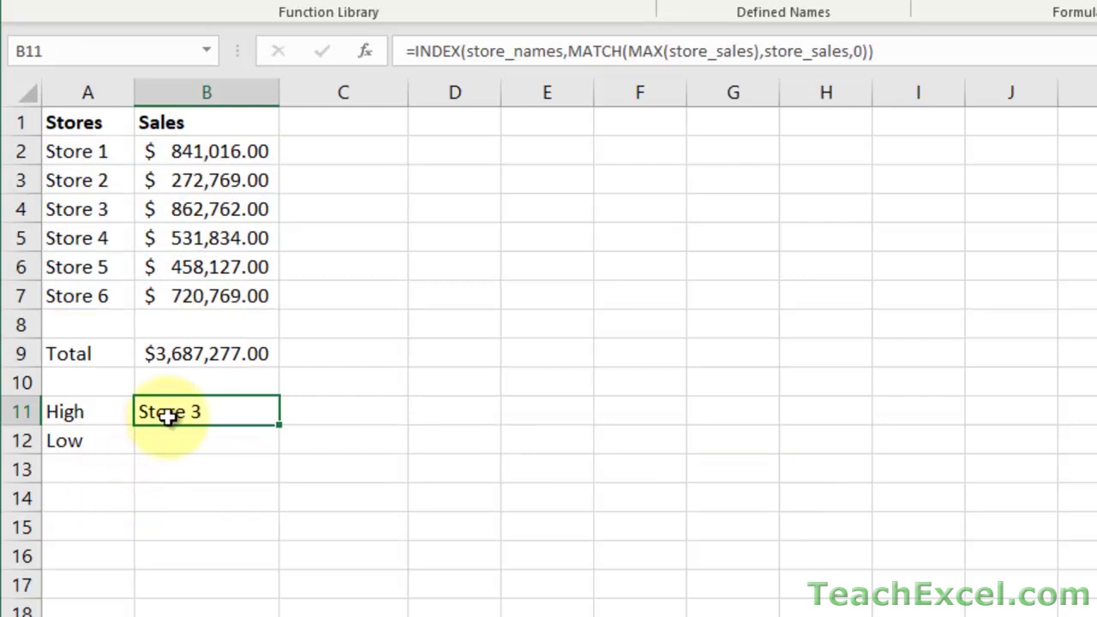
- Enter =MAX(store_sales) in C11 to show $862,762.00
{"action": "left_click", "coordinate": [323, 409]}
{"action": "type", "text": "=ma"}
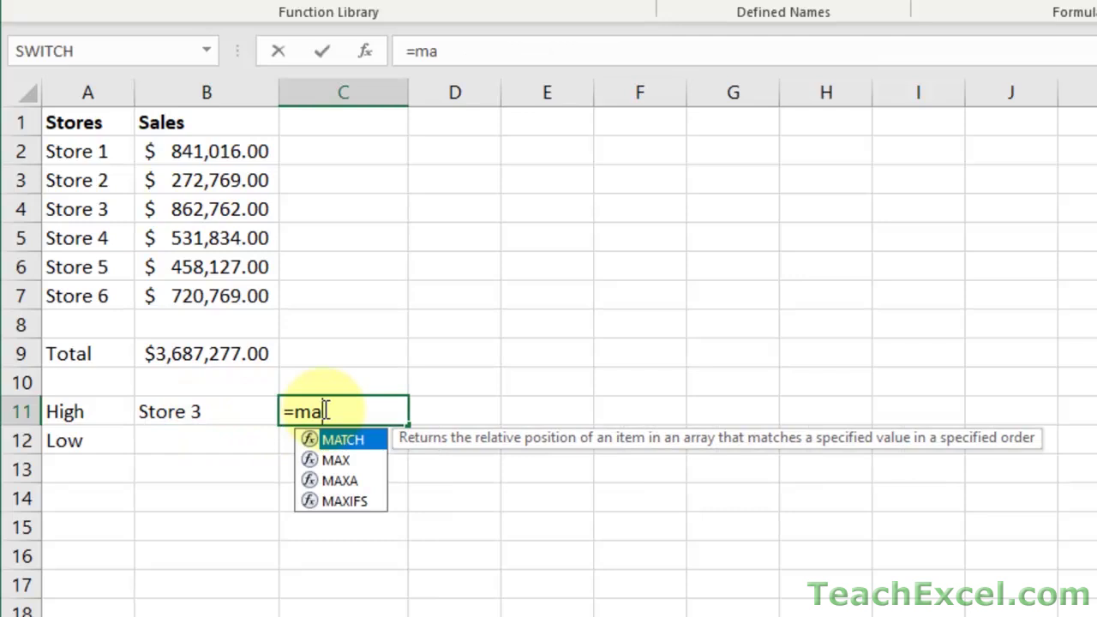
{"action": "type", "text": "x"}
{"action": "key", "text": "Tab"}
{"action": "type", "text": "sor"}
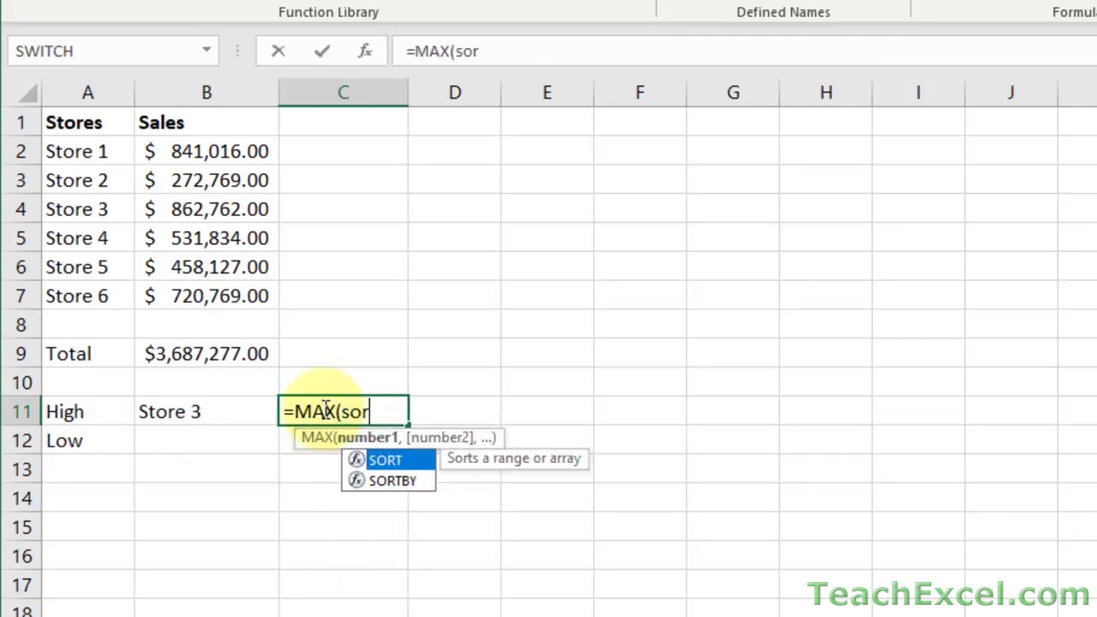
{"action": "key", "text": "BackSpace"}
{"action": "key", "text": "BackSpace"}
{"action": "type", "text": "tore_sa"}
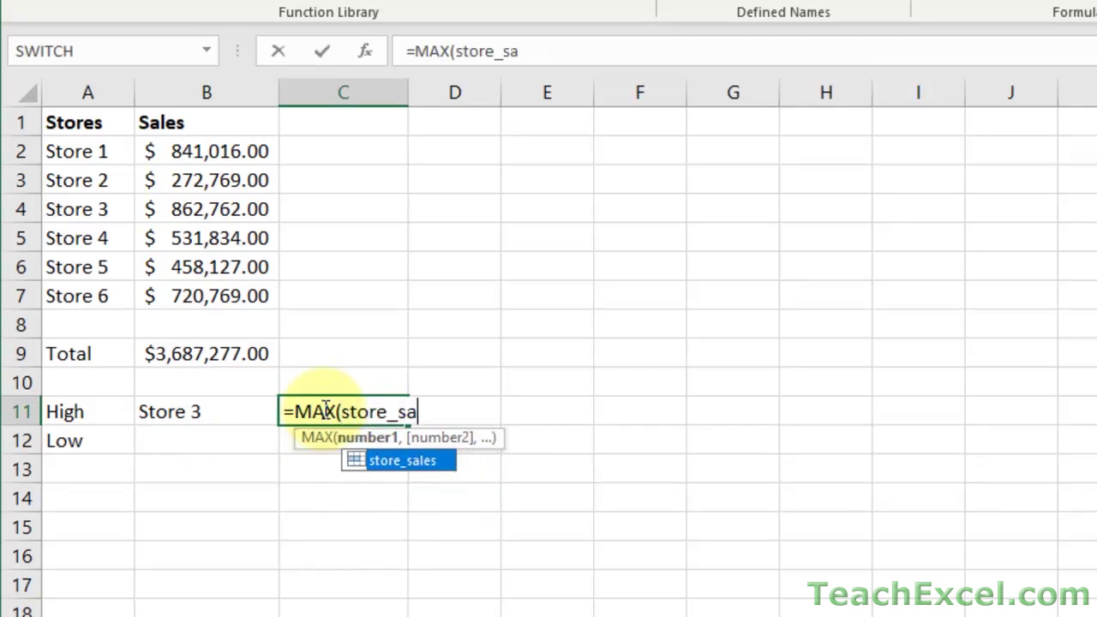
{"action": "key", "text": "Tab"}
{"action": "type", "text": ")"}
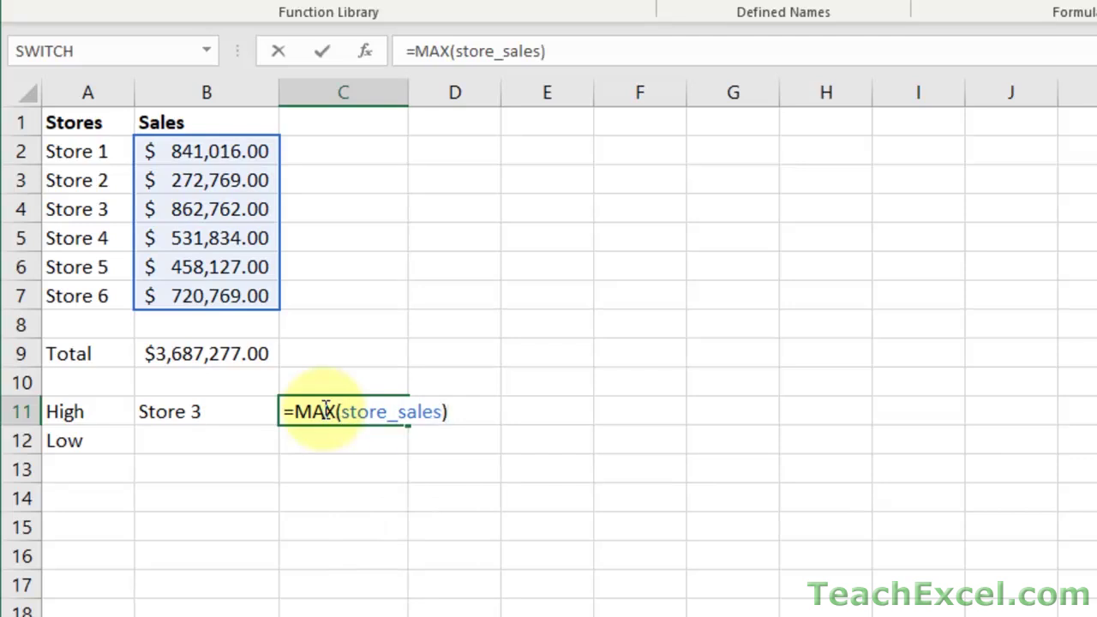
{"action": "key", "text": "ctrl+Return"}
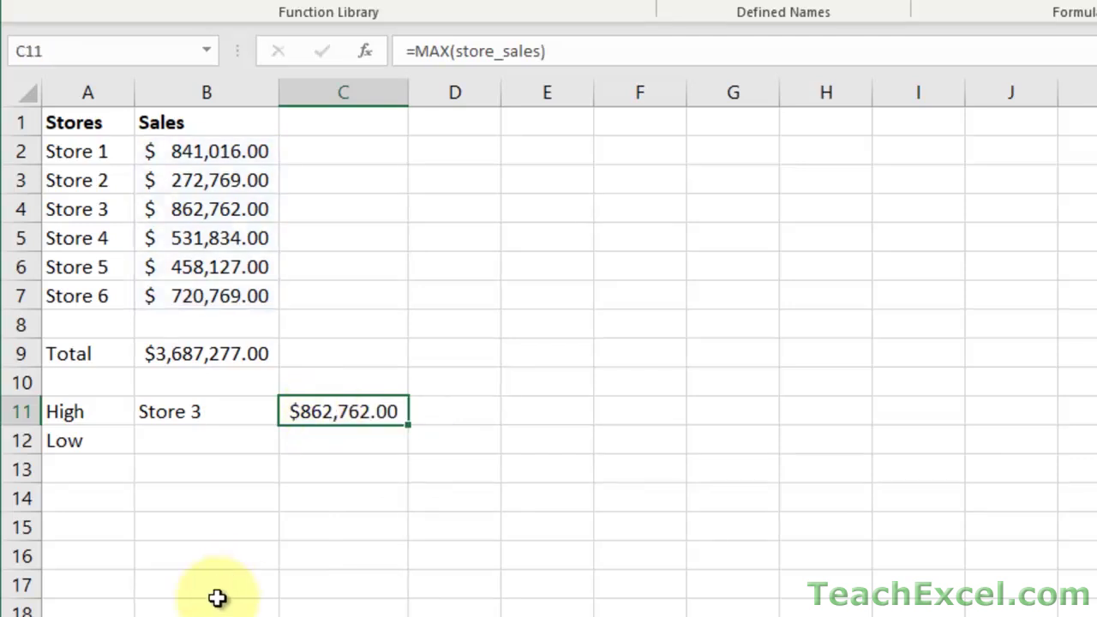
- Copy B11's INDEX/MATCH formula into B12 and change MAX to MIN, showing Store 2
{"action": "left_click", "coordinate": [169, 412]}
{"action": "double_click", "coordinate": [163, 409]}
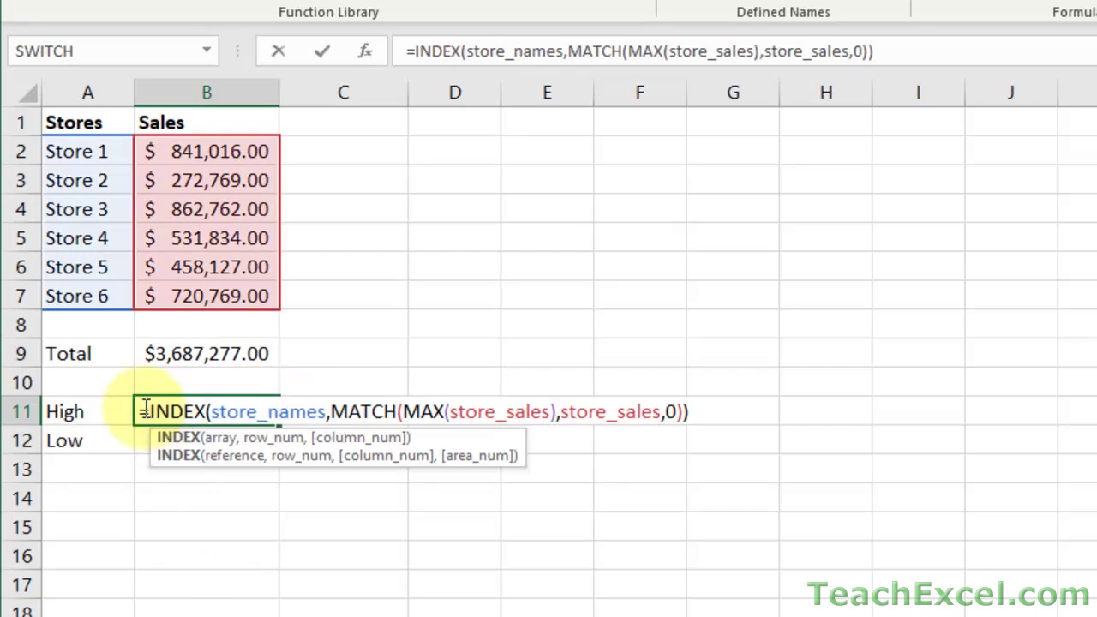
{"action": "left_click", "coordinate": [717, 424]}
{"action": "key", "text": "ctrl+Return"}
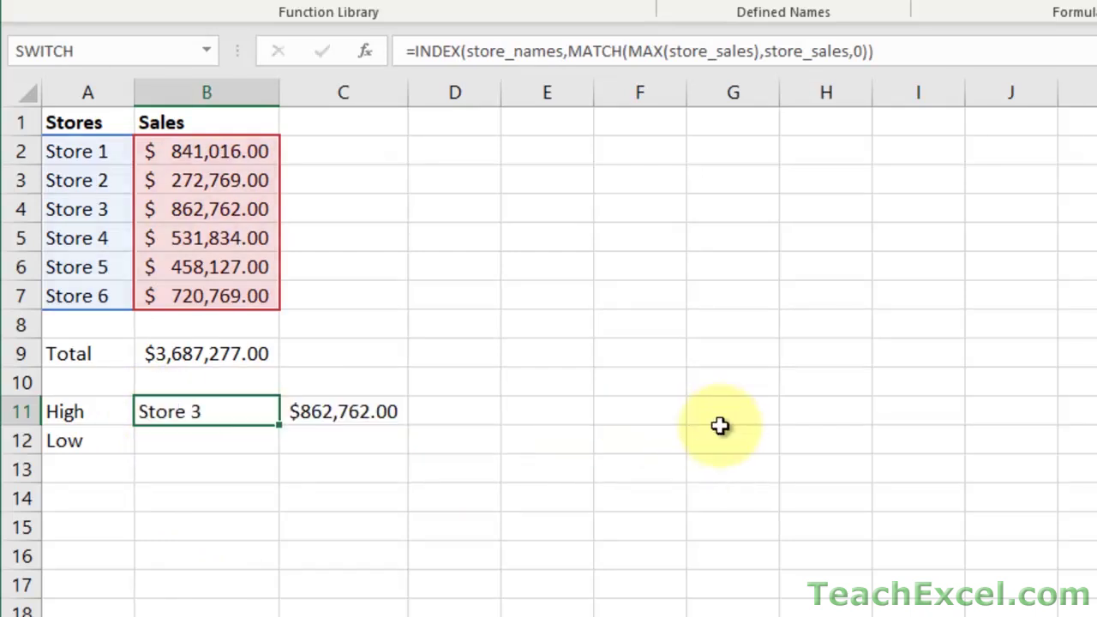
{"action": "double_click", "coordinate": [225, 441]}
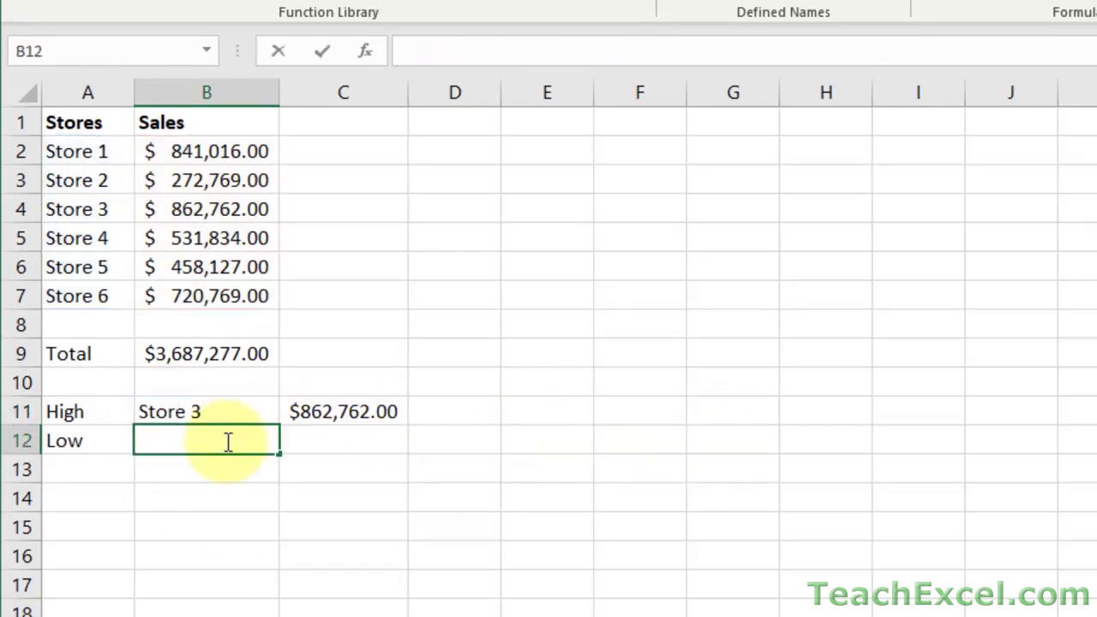
{"action": "type", "text": "=INDEX(store_names,MATCH(MAX(store_sales),store_sales,0))"}
{"action": "left_click", "coordinate": [444, 437]}
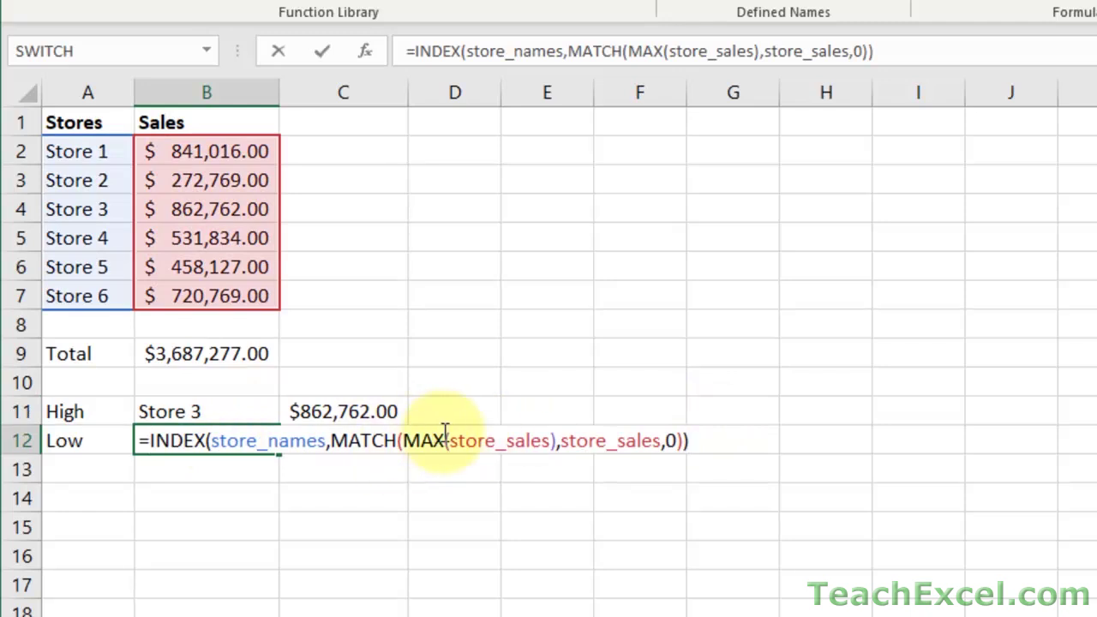
{"action": "key", "text": "BackSpace"}
{"action": "key", "text": "BackSpace"}
{"action": "type", "text": "in"}
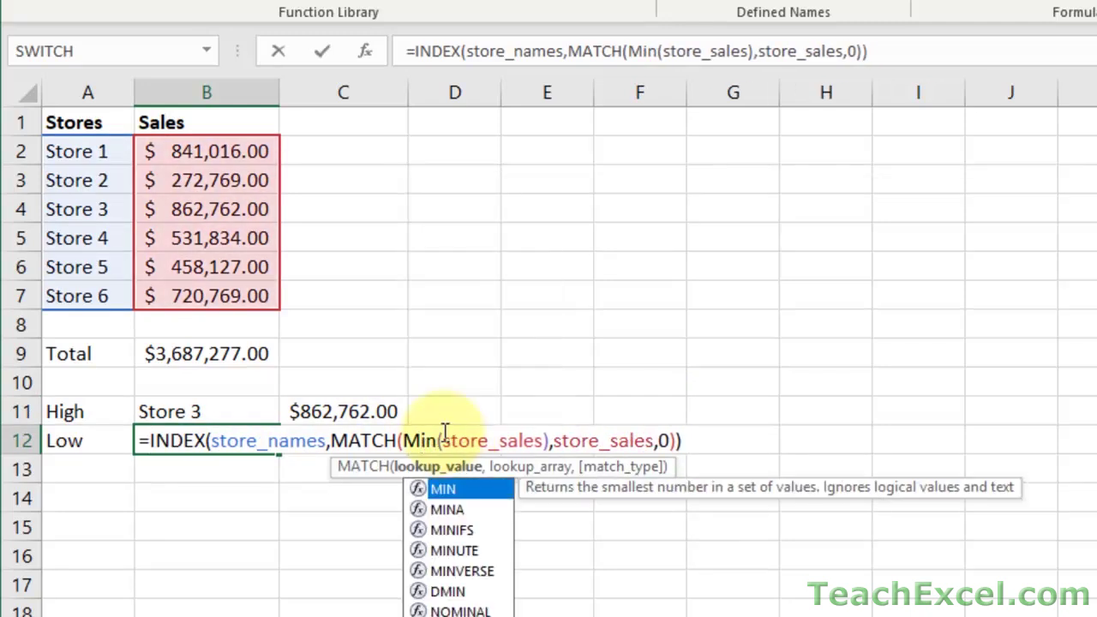
{"action": "key", "text": "ctrl+Return"}
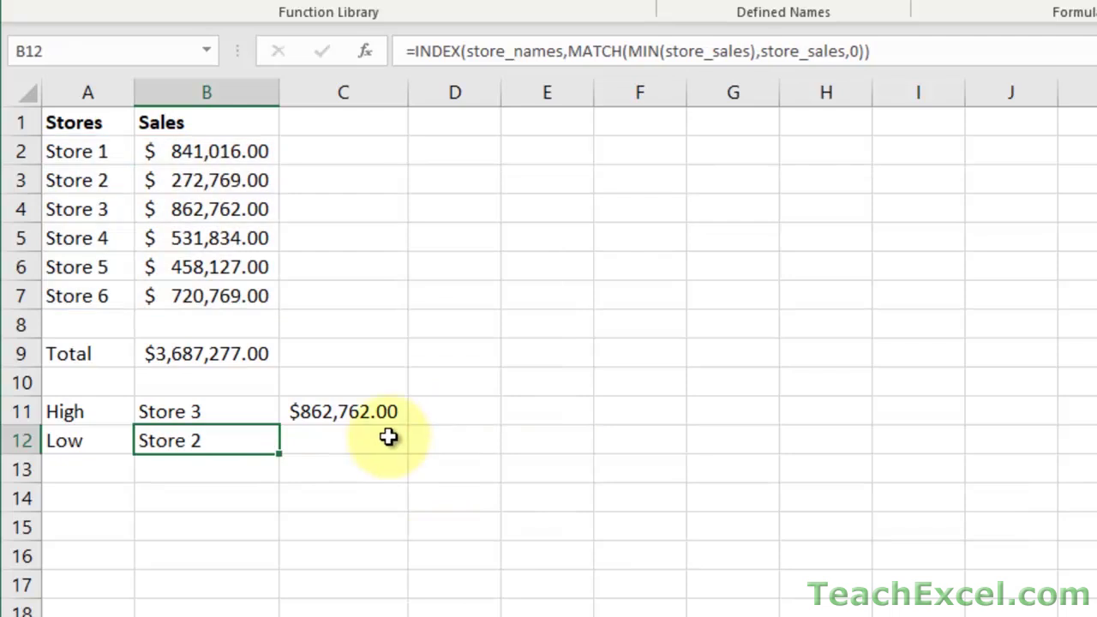
- Enter =MIN(store_sales) in C12, returning 272769
{"action": "left_click", "coordinate": [343, 438]}
{"action": "type", "text": "=min"}
{"action": "key", "text": "Tab"}
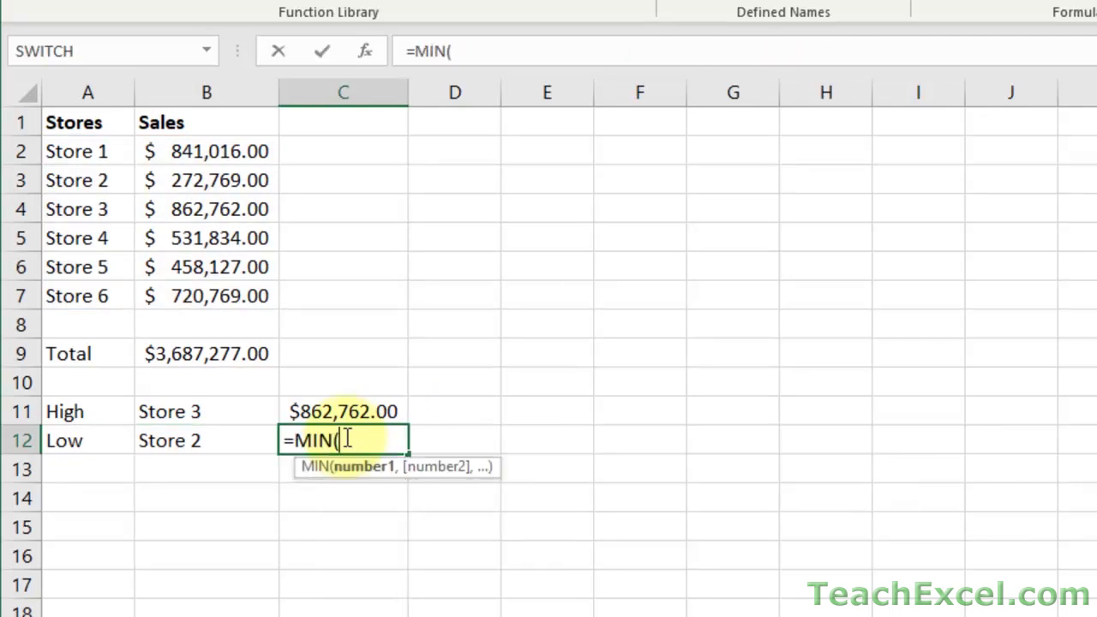
{"action": "left_click_drag", "start_coordinate": [184, 150], "coordinate": [196, 294]}
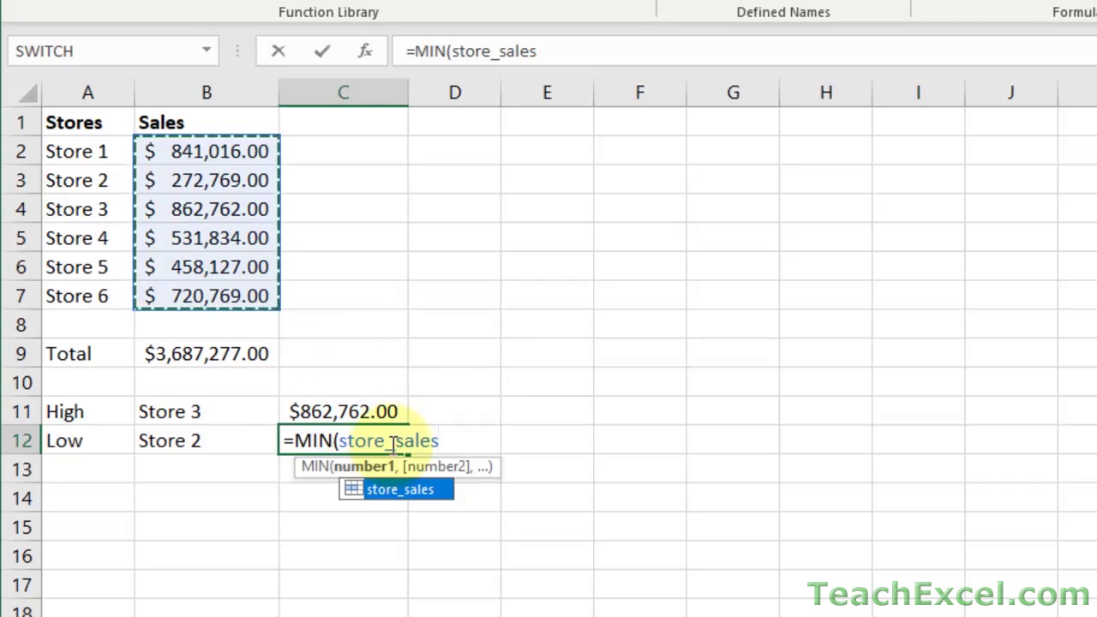
{"action": "type", "text": ")"}
{"action": "key", "text": "ctrl+Return"}
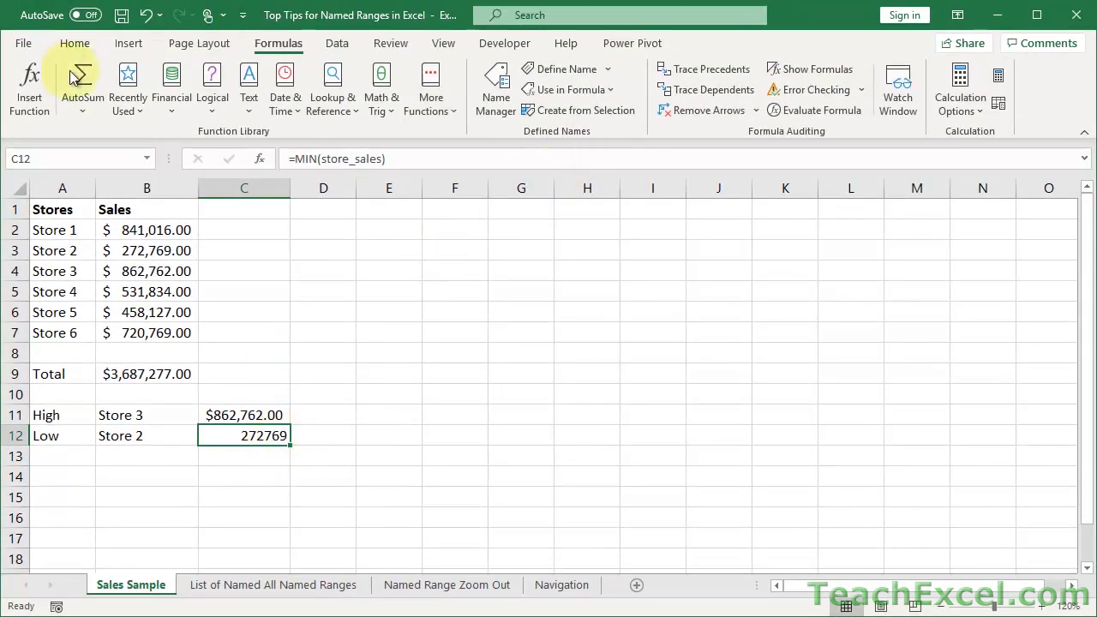
- Format the lowest sales figure in C12 as accounting currency ($272,769.00), then go to the List of Named All Named Ranges sheet
{"action": "left_click", "coordinate": [74, 43]}
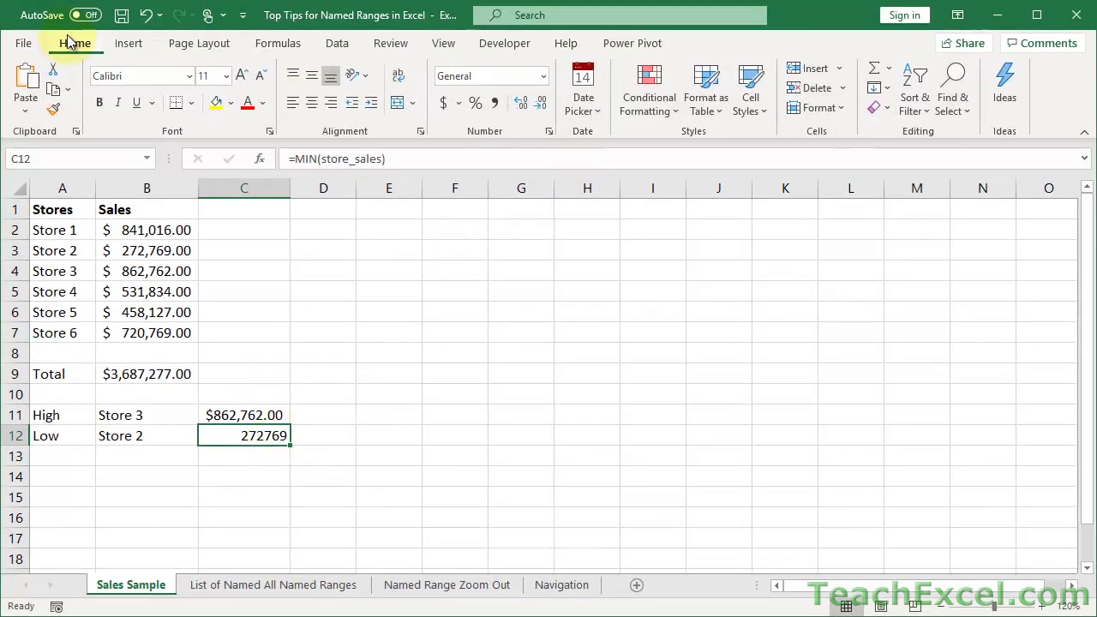
{"action": "left_click", "coordinate": [444, 102]}
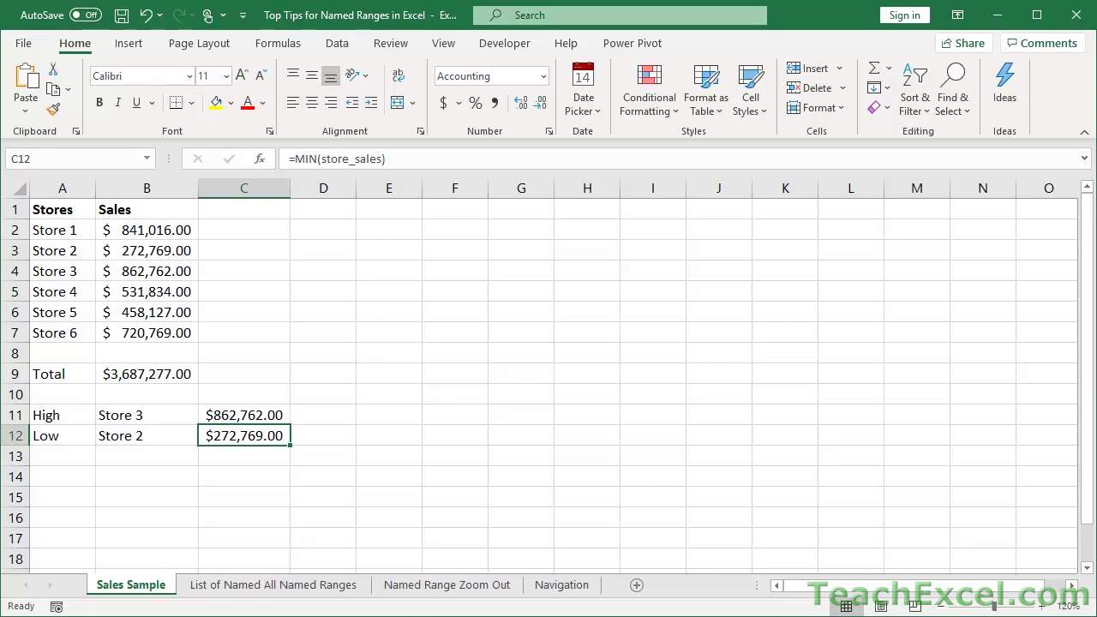
{"action": "left_click", "coordinate": [246, 593]}
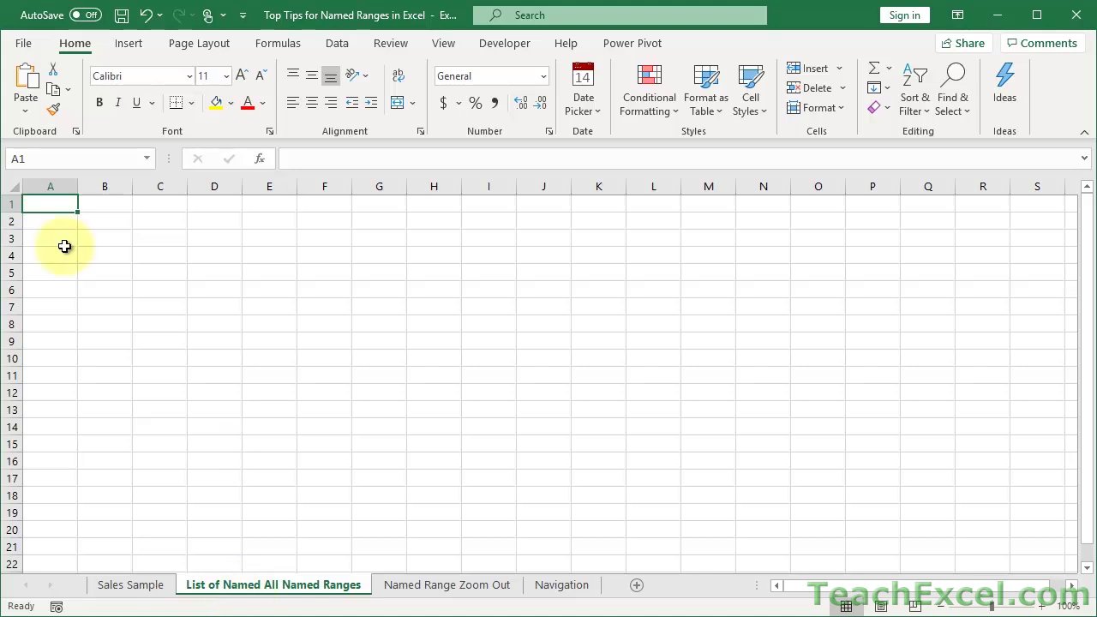
- Paste a list of all nine defined names with their references into A1:B9
{"action": "left_click", "coordinate": [274, 43]}
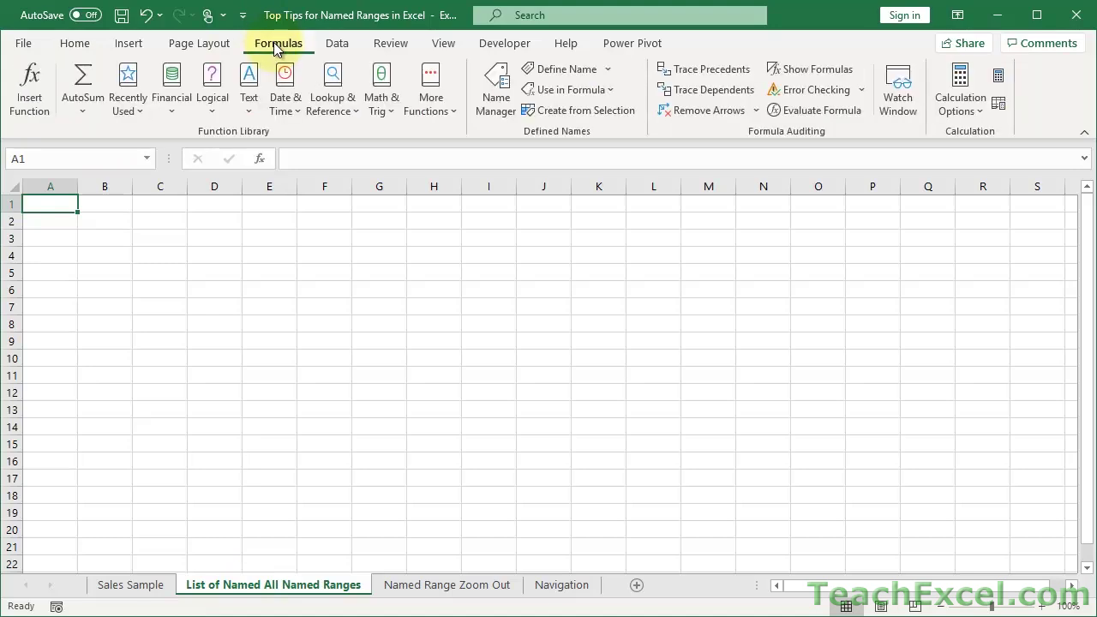
{"action": "left_click", "coordinate": [612, 91]}
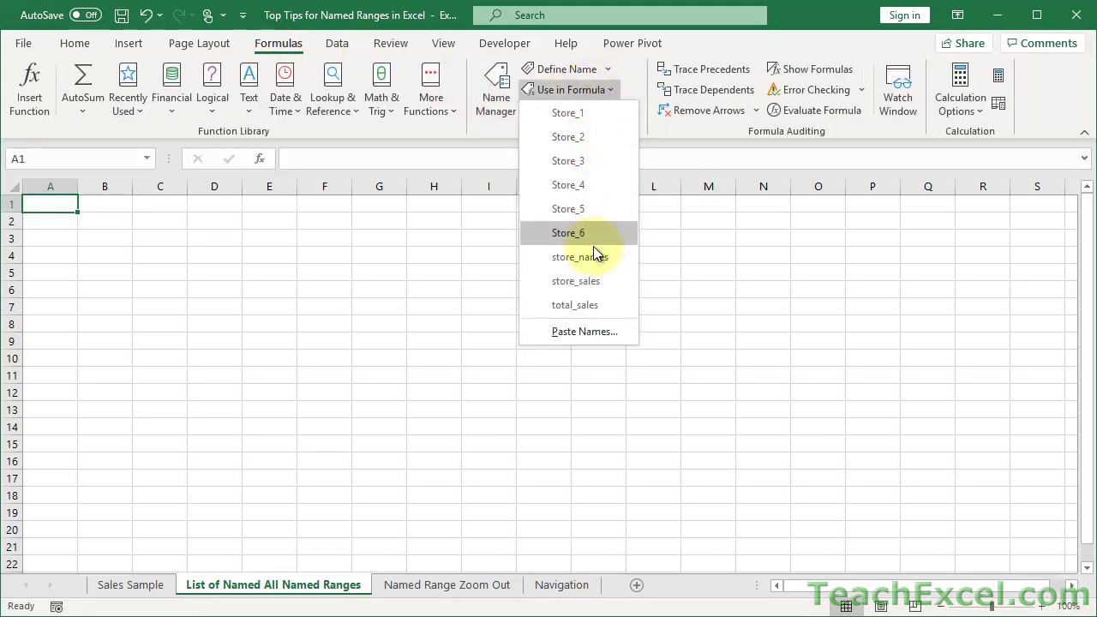
{"action": "left_click", "coordinate": [588, 334]}
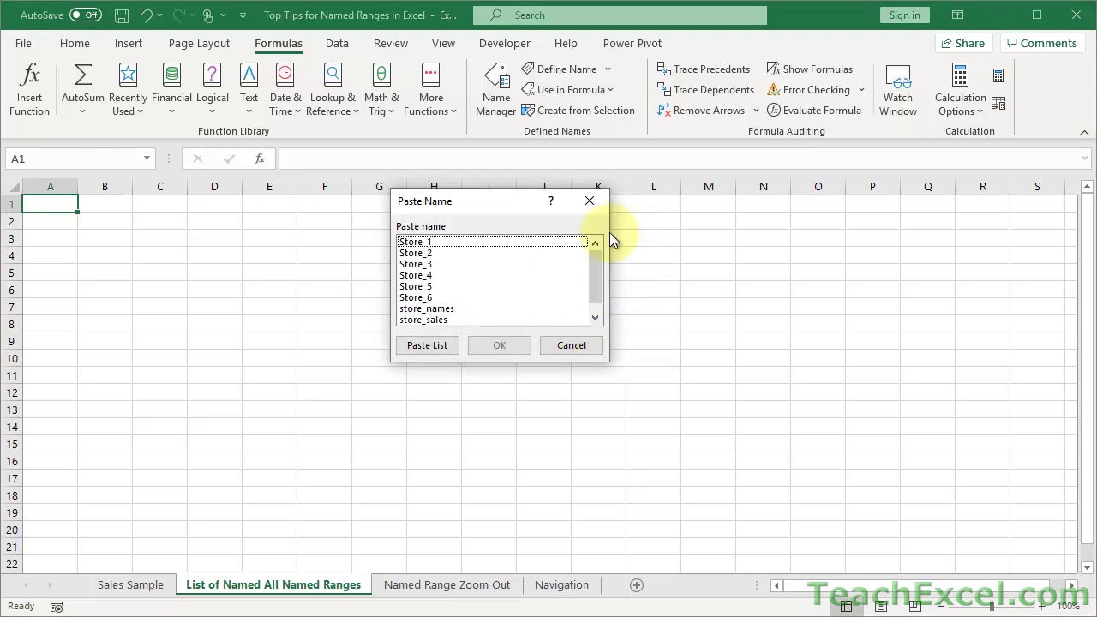
{"action": "left_click", "coordinate": [408, 351]}
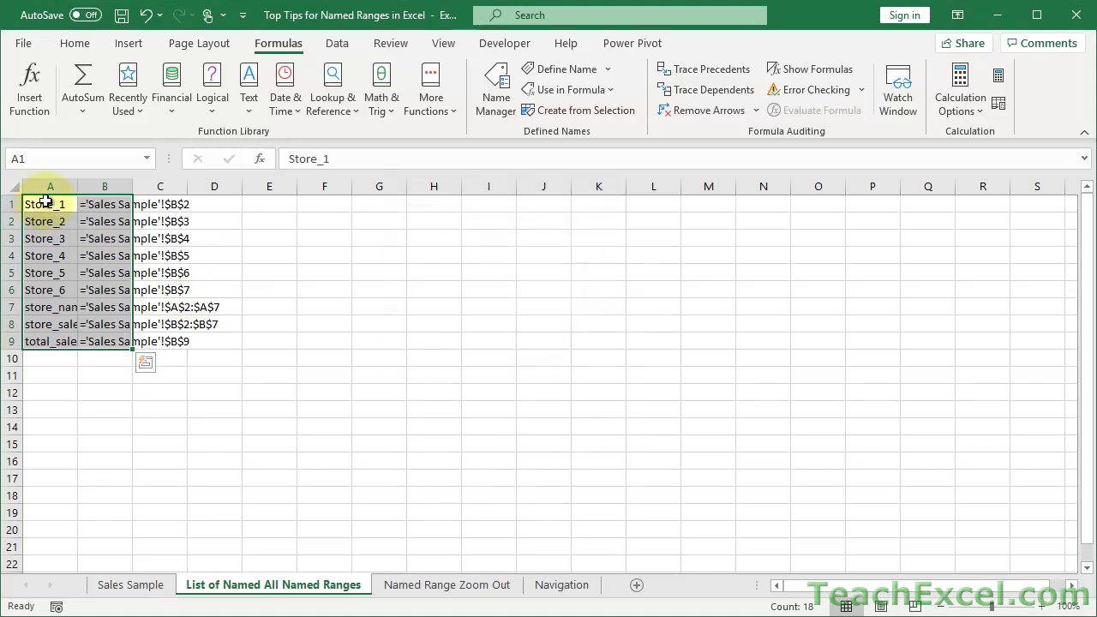
- Auto-fit columns A through C to their contents and make A1 the active cell
{"action": "left_click_drag", "start_coordinate": [50, 185], "coordinate": [146, 183]}
{"action": "double_click", "coordinate": [132, 185]}
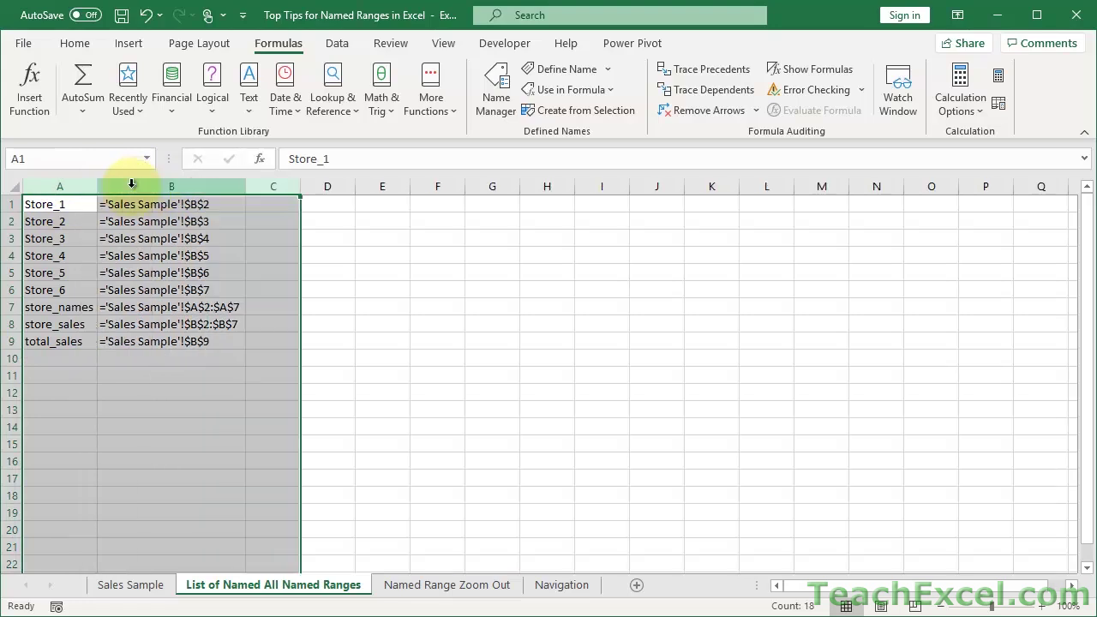
{"action": "left_click", "coordinate": [122, 208]}
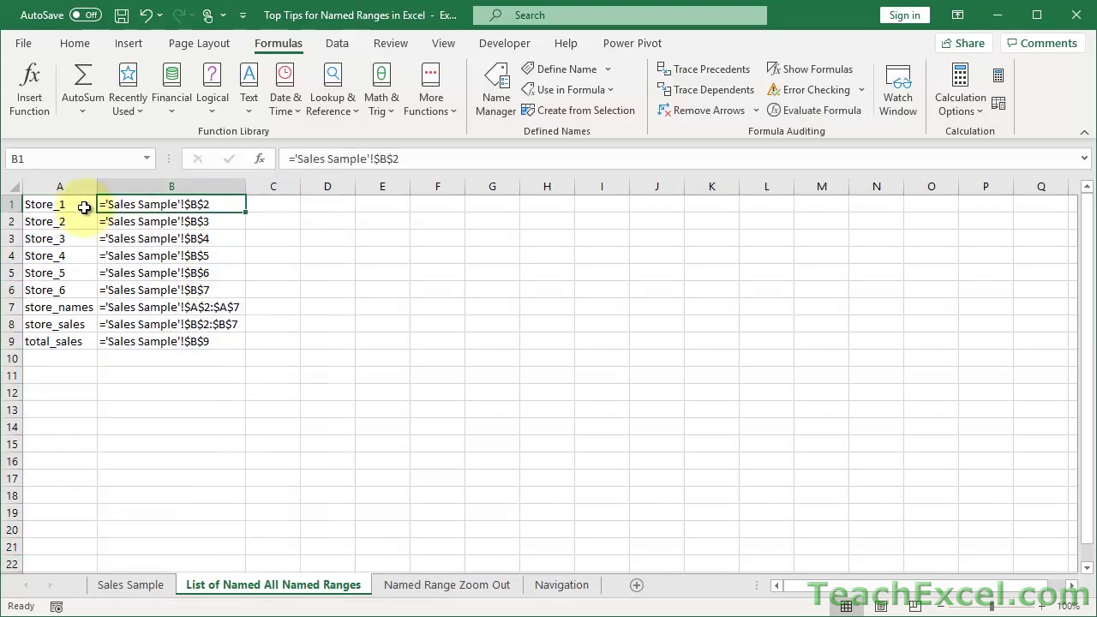
{"action": "left_click", "coordinate": [84, 207]}
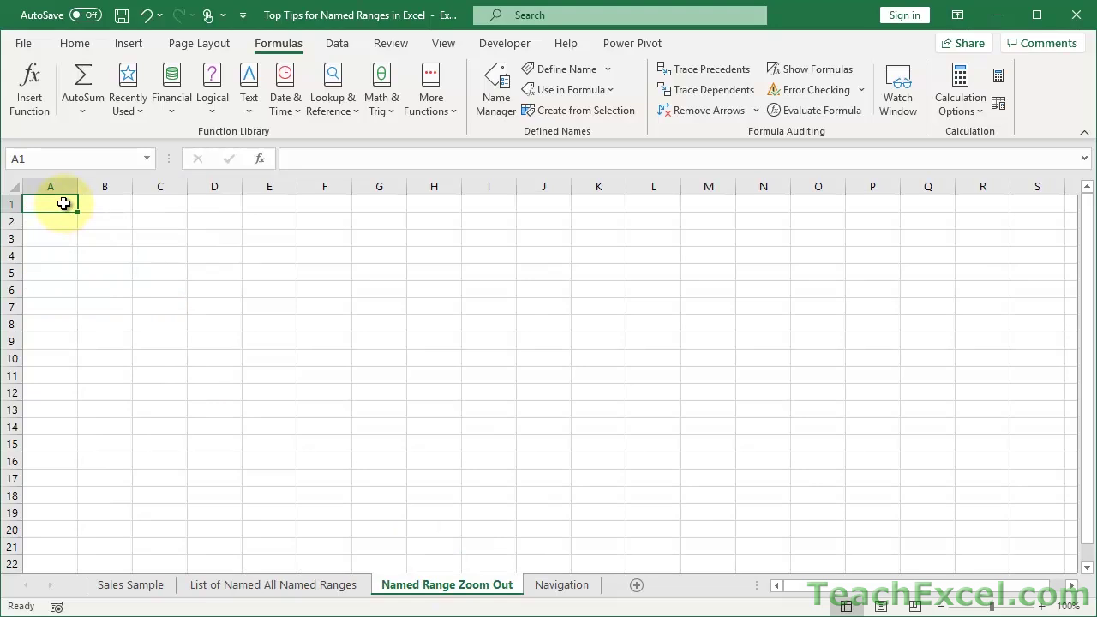
- Name the block from A1 through column H big_range_1 using the Name Box
{"action": "left_click_drag", "start_coordinate": [63, 203], "coordinate": [433, 599]}
{"action": "left_click", "coordinate": [42, 159]}
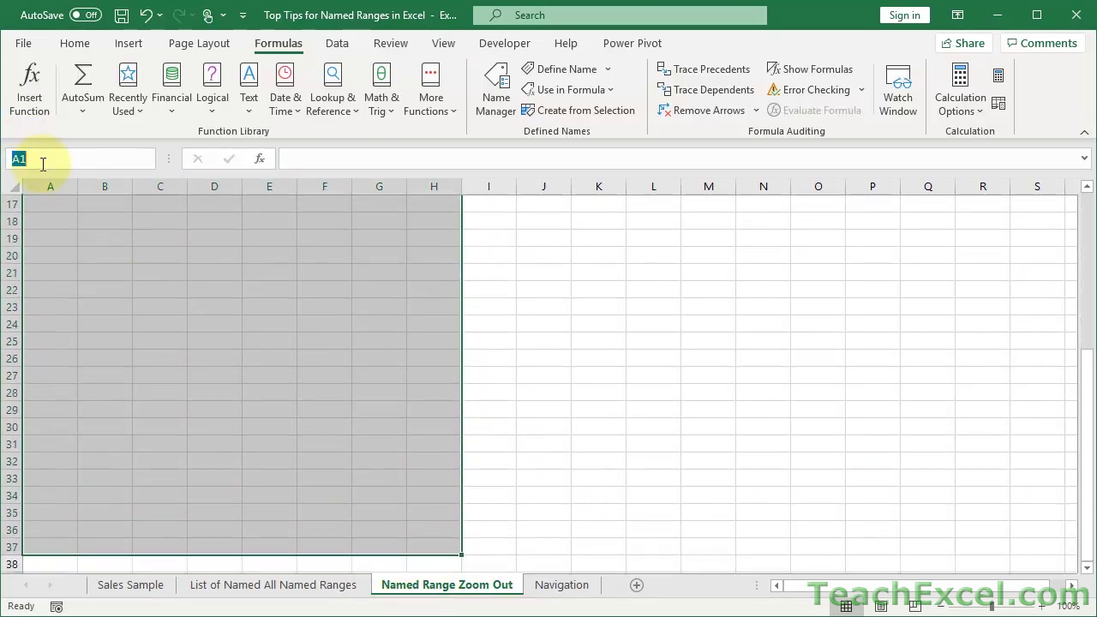
{"action": "type", "text": "big_range_1"}
{"action": "key", "text": "Return"}
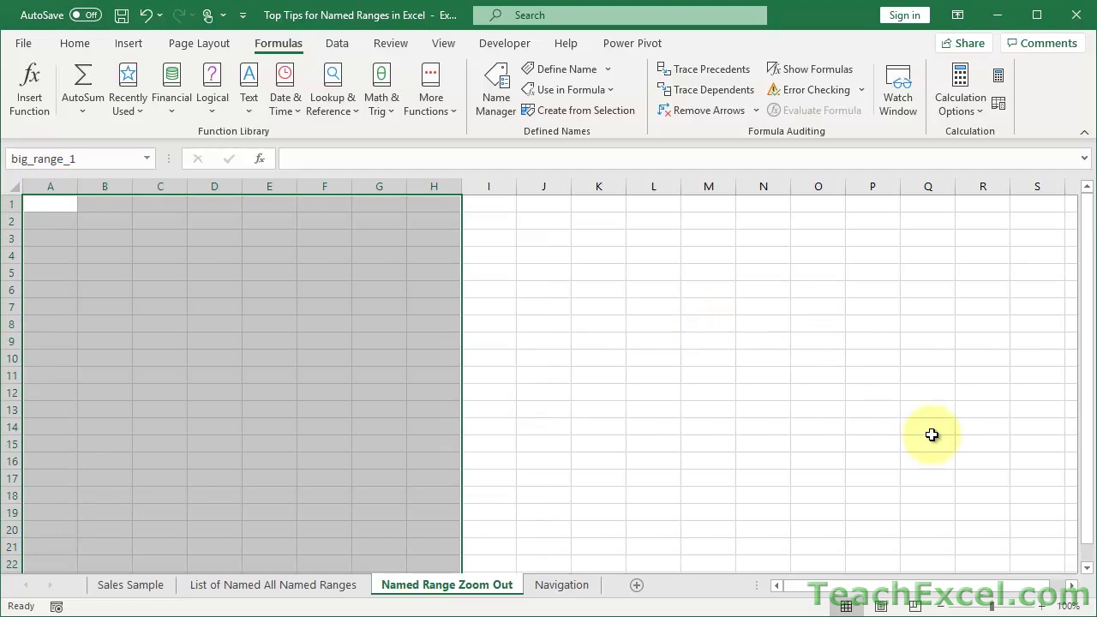
- Name the block starting at O9 big_range_2, then return to cell A1
{"action": "left_click", "coordinate": [1071, 595]}
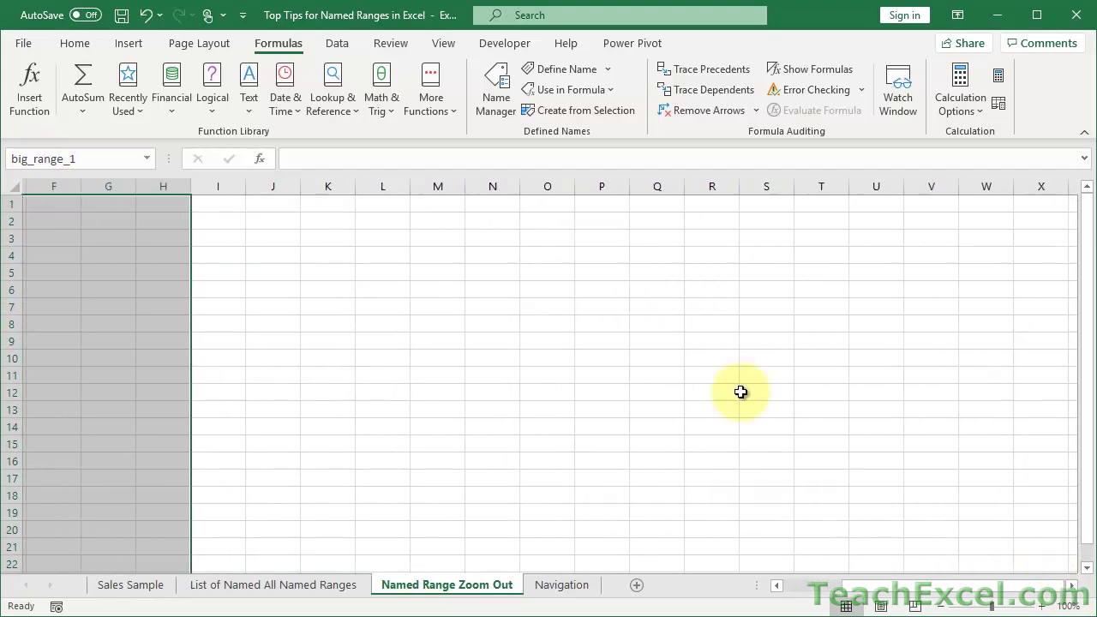
{"action": "left_click_drag", "start_coordinate": [539, 341], "coordinate": [991, 560]}
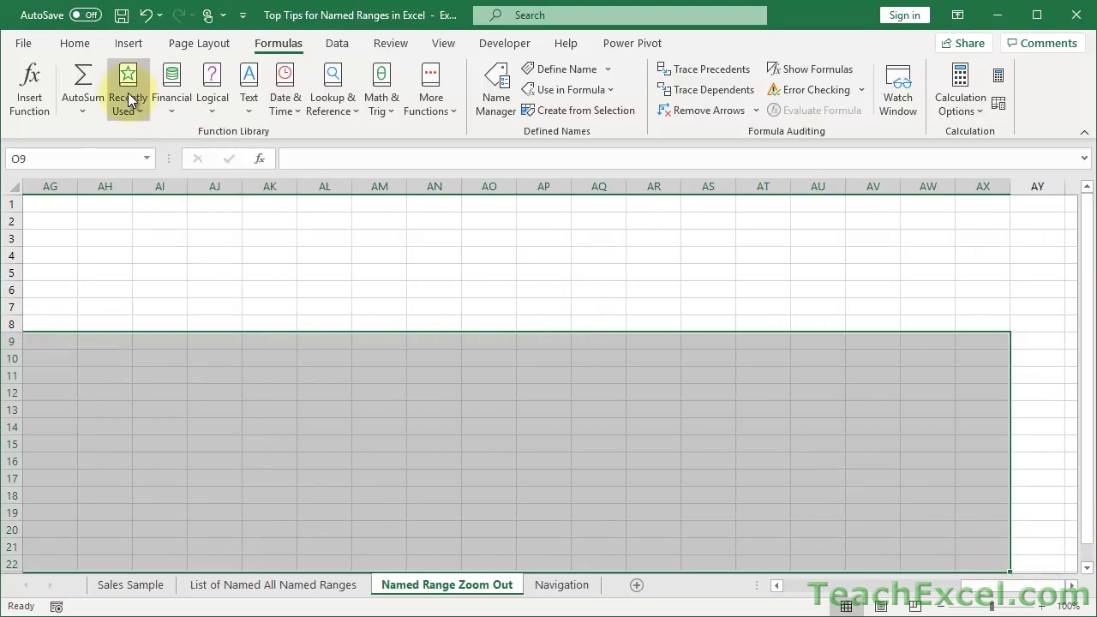
{"action": "left_click", "coordinate": [78, 156]}
{"action": "type", "text": "big_range_"}
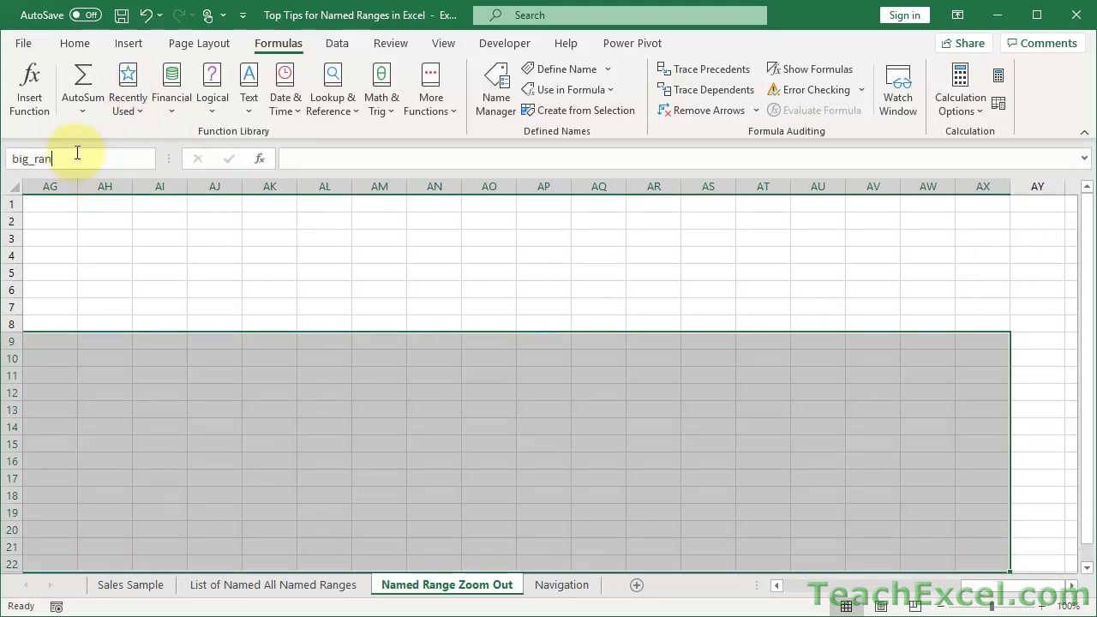
{"action": "type", "text": "2"}
{"action": "key", "text": "Return"}
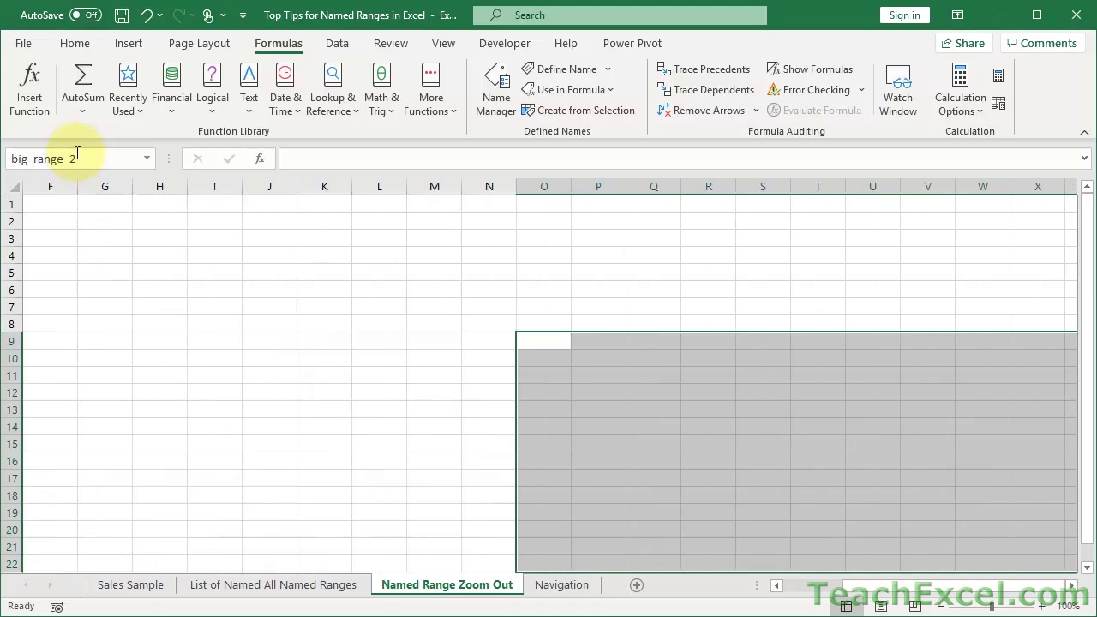
{"action": "left_click", "coordinate": [123, 270]}
{"action": "key", "text": "ctrl+Home"}
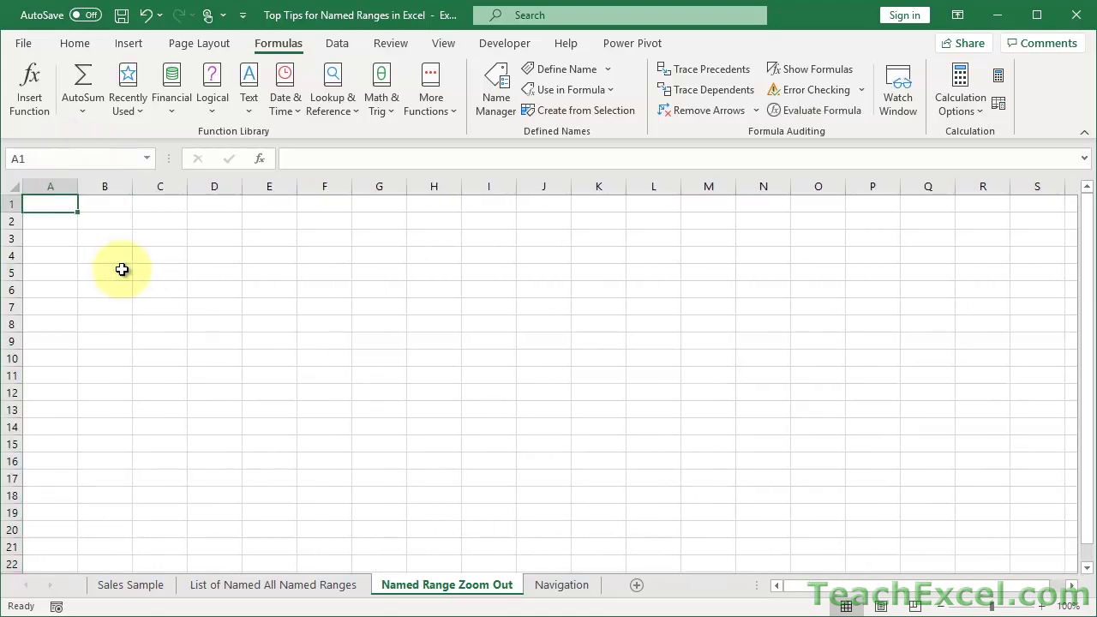
- Zoom out below 40% until big_range_1 and big_range_2 labels appear over their blocks
{"action": "left_click", "coordinate": [940, 607]}
{"action": "left_click", "coordinate": [939, 606]}
{"action": "left_click", "coordinate": [940, 607]}
{"action": "left_click", "coordinate": [940, 607]}
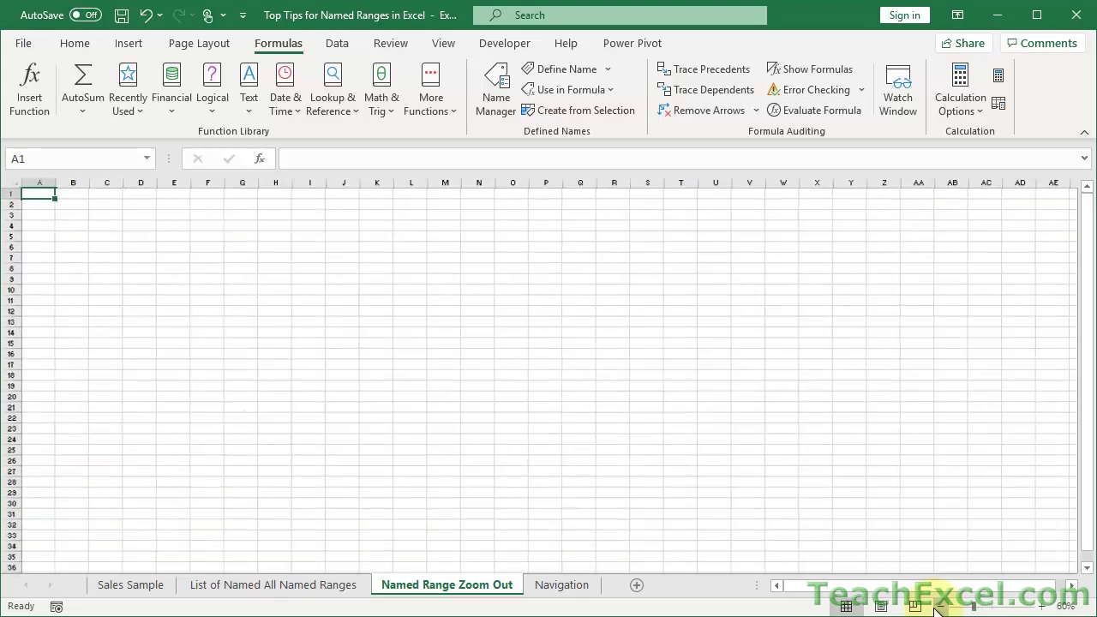
{"action": "left_click", "coordinate": [939, 607]}
{"action": "left_click", "coordinate": [939, 606]}
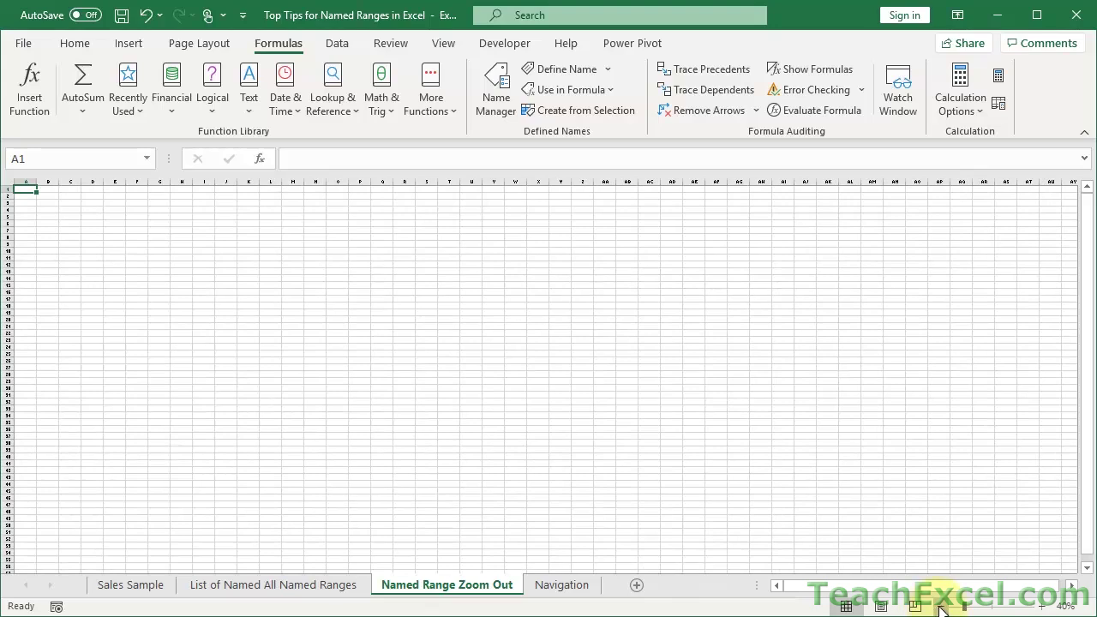
{"action": "left_click", "coordinate": [940, 607]}
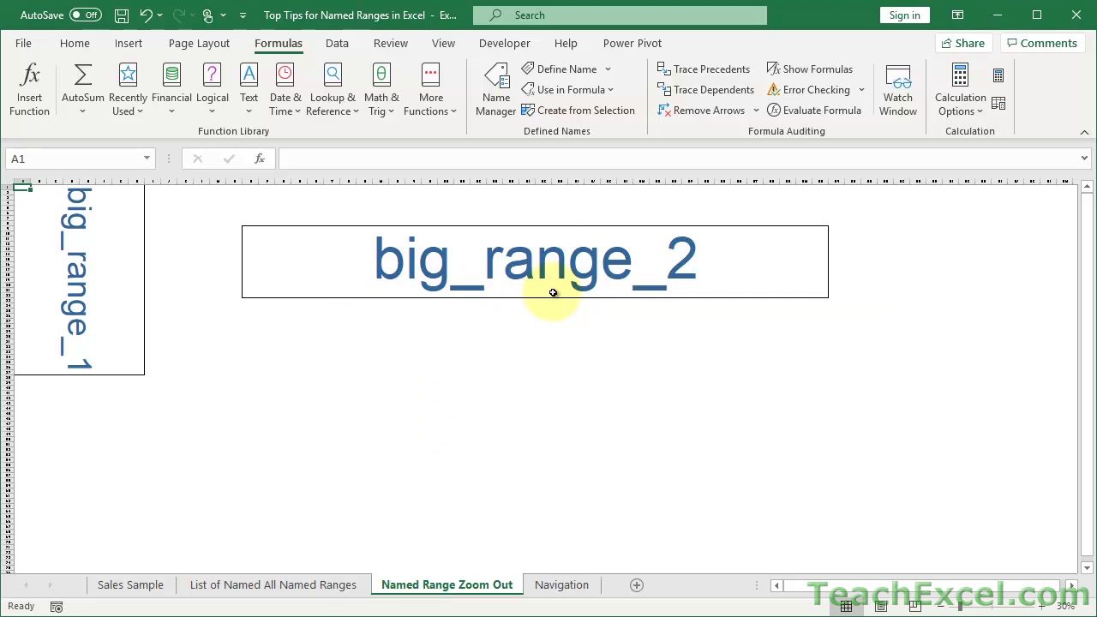
- On the Sales Sample sheet, copy the High and Low labels from A11:A12 into A14:A15
{"action": "left_click", "coordinate": [117, 593]}
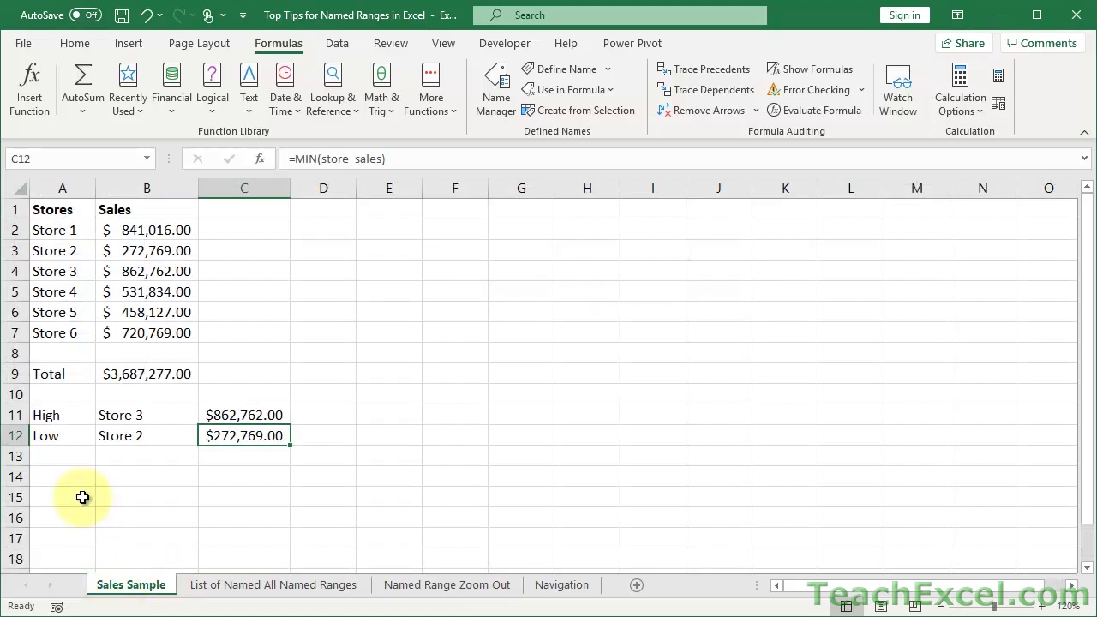
{"action": "left_click", "coordinate": [64, 418]}
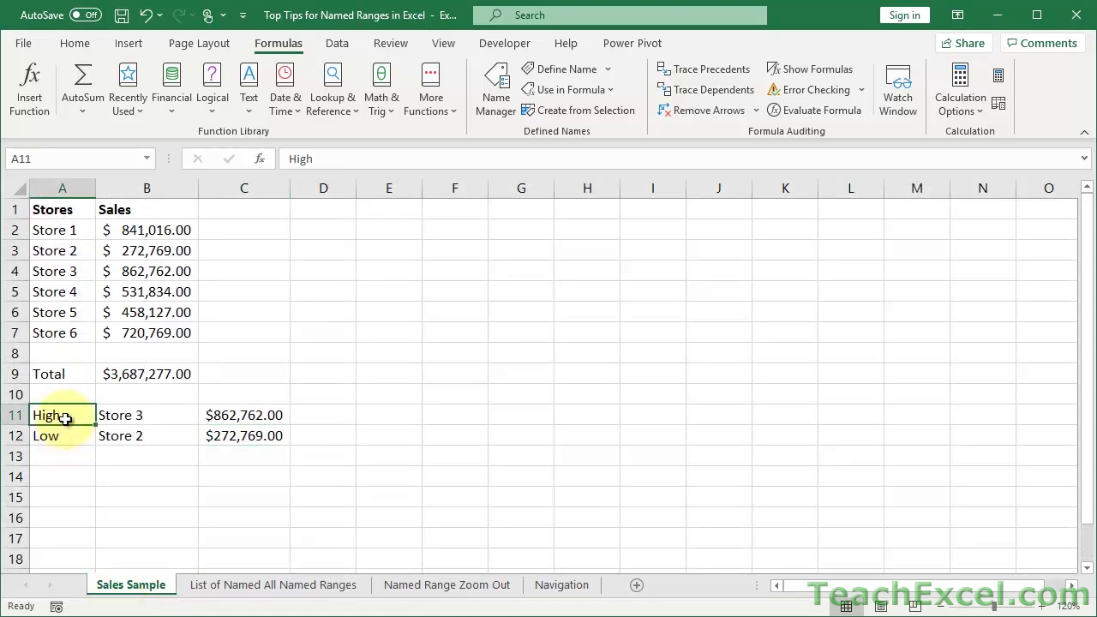
{"action": "left_click_drag", "start_coordinate": [64, 418], "coordinate": [68, 428]}
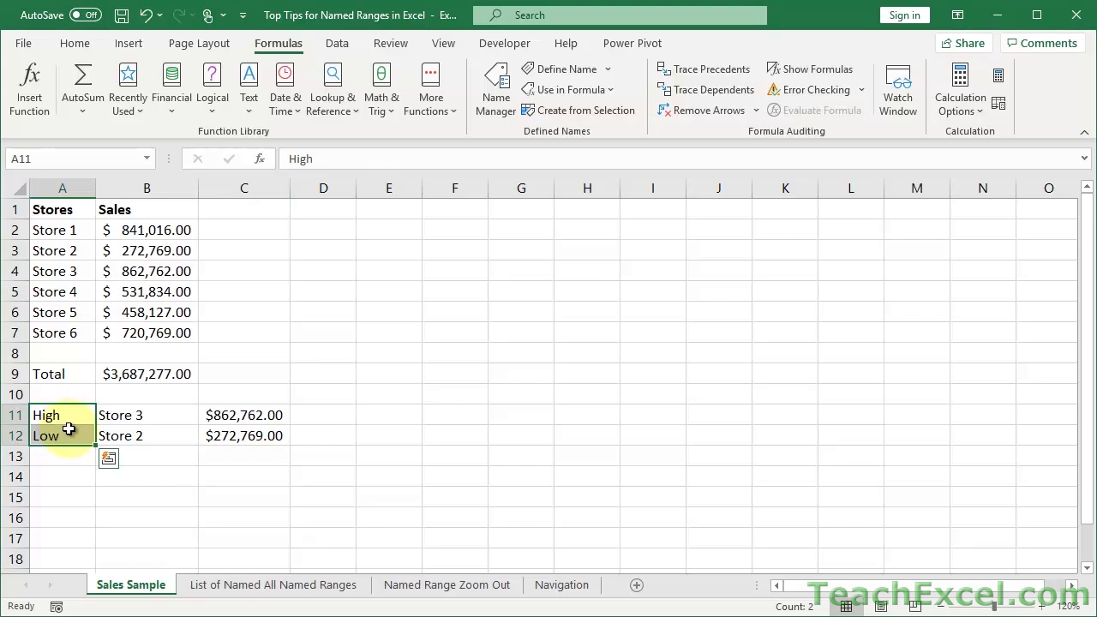
{"action": "key", "text": "ctrl+c"}
{"action": "left_click", "coordinate": [64, 477]}
{"action": "key", "text": "ctrl+v"}
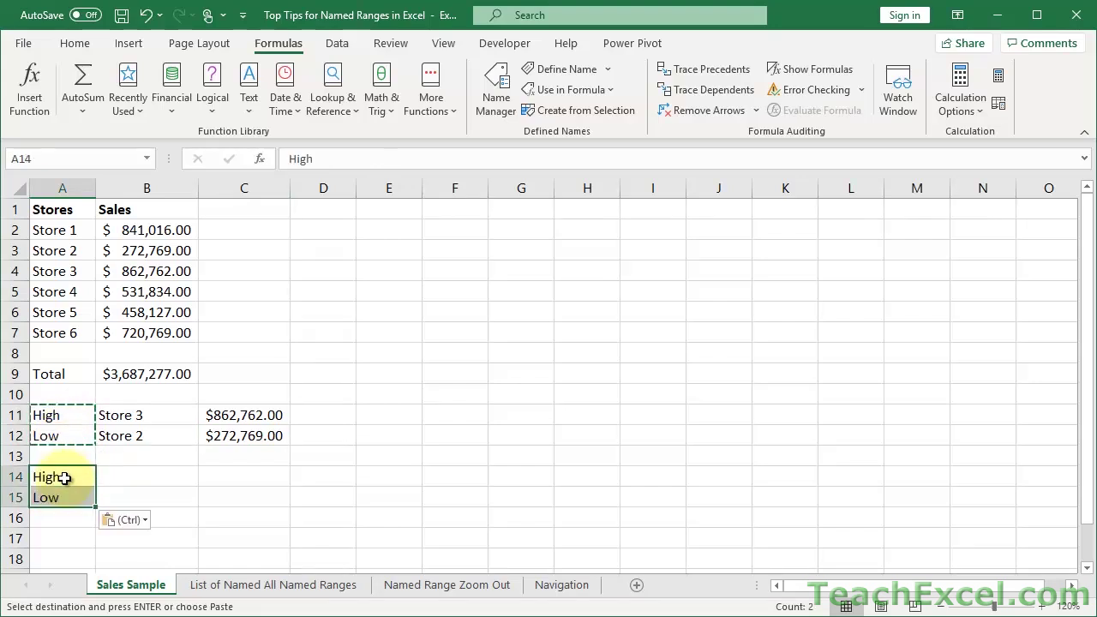
- Copy B11's INDEX/MATCH formula text into cell B14
{"action": "double_click", "coordinate": [120, 415]}
{"action": "left_click", "coordinate": [100, 415]}
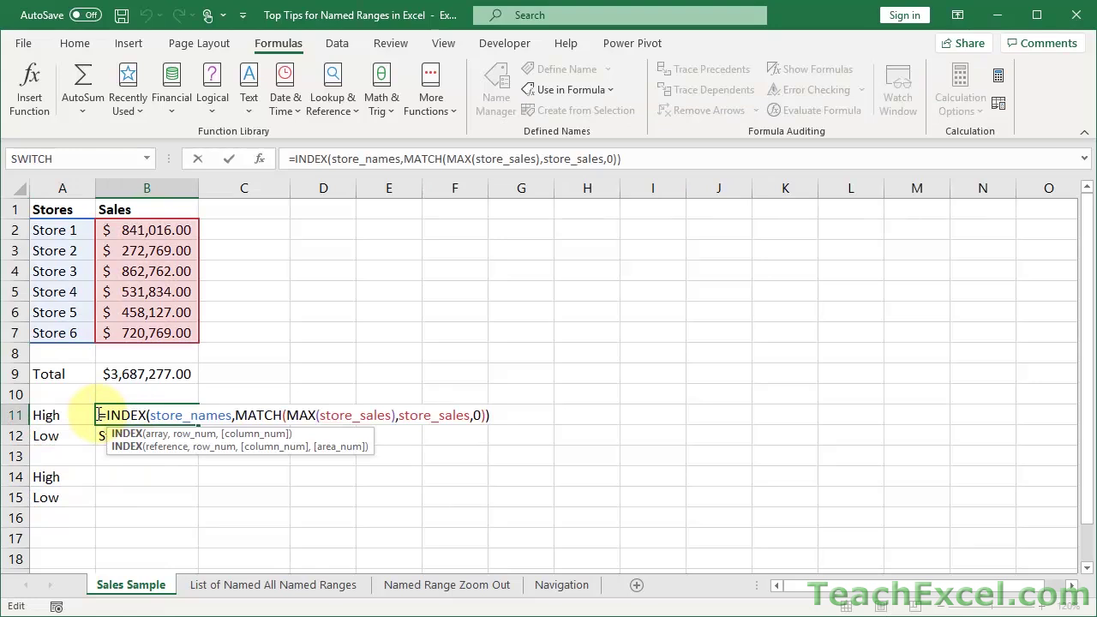
{"action": "left_click_drag", "start_coordinate": [100, 415], "coordinate": [505, 419]}
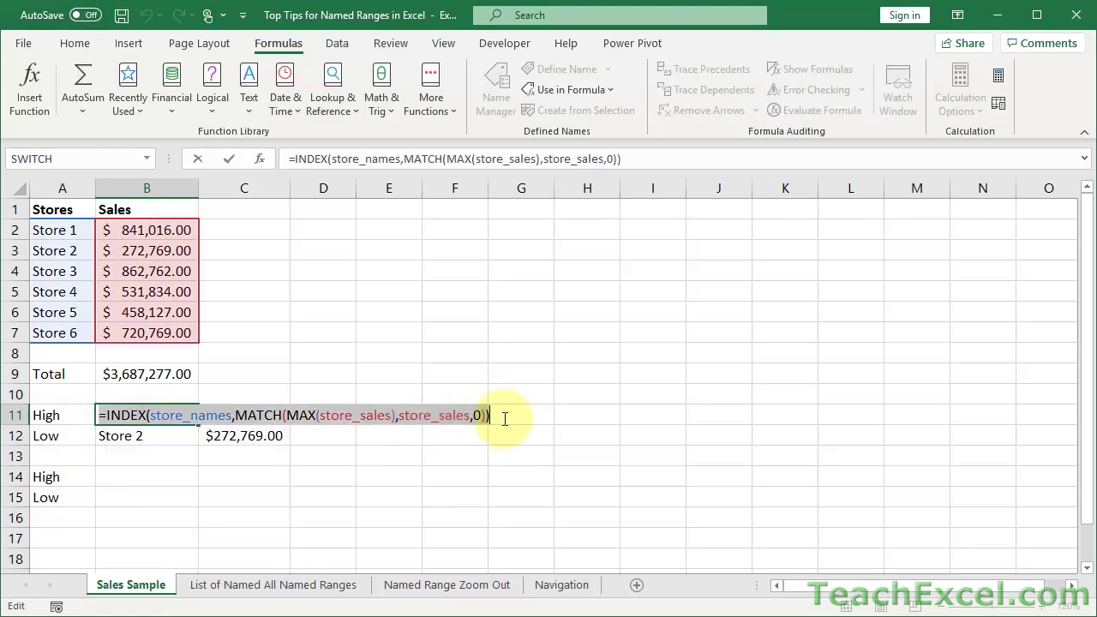
{"action": "key", "text": "Escape"}
{"action": "left_click", "coordinate": [140, 485]}
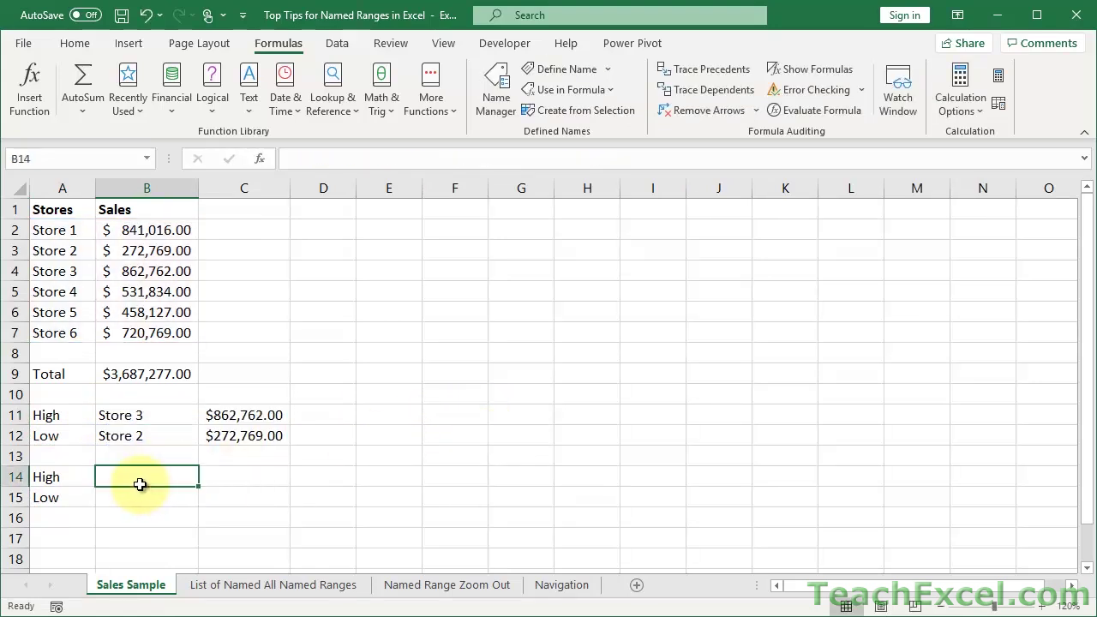
{"action": "double_click", "coordinate": [142, 478]}
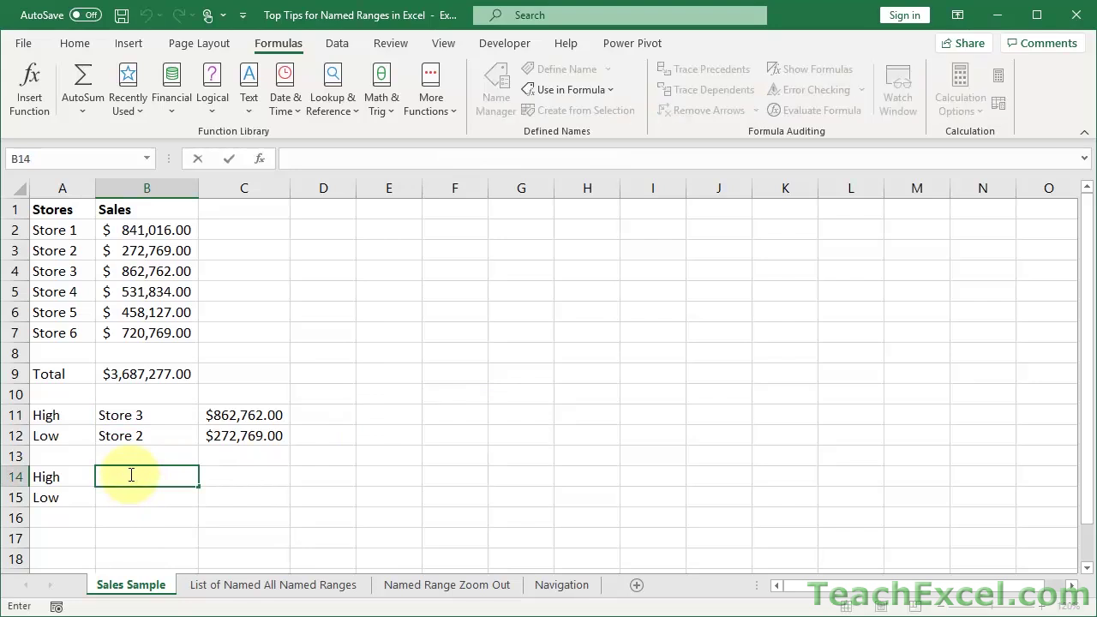
{"action": "key", "text": "ctrl+v"}
- Replace store_names with A2:A7 and store_sales with B2:B7 in B14's formula, returning Store 3
{"action": "left_click_drag", "start_coordinate": [150, 477], "coordinate": [231, 477]}
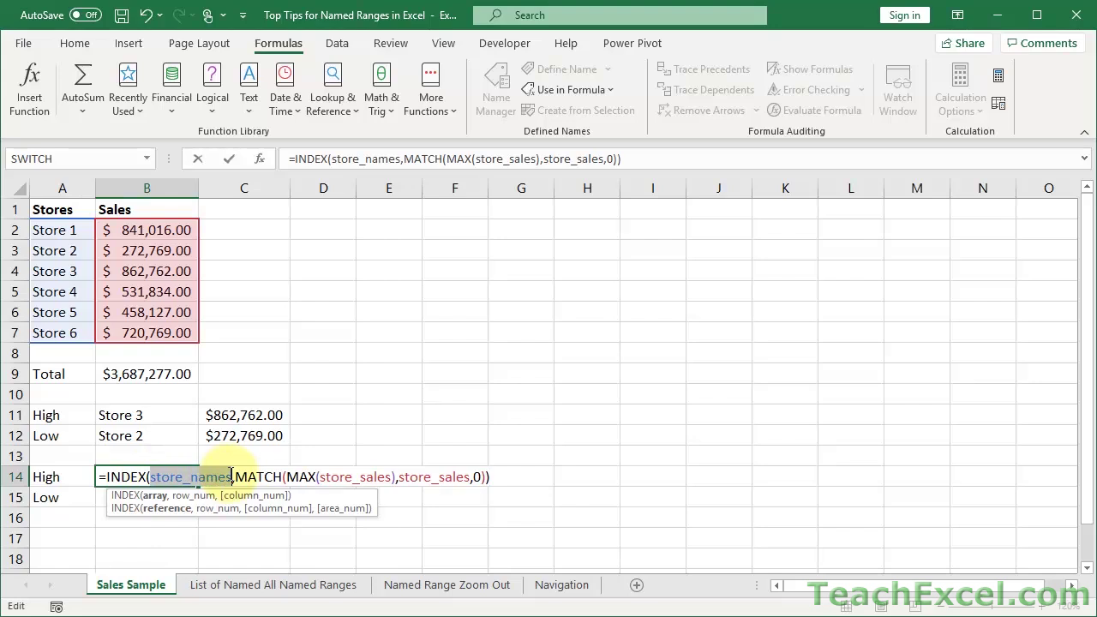
{"action": "type", "text": "a2:"}
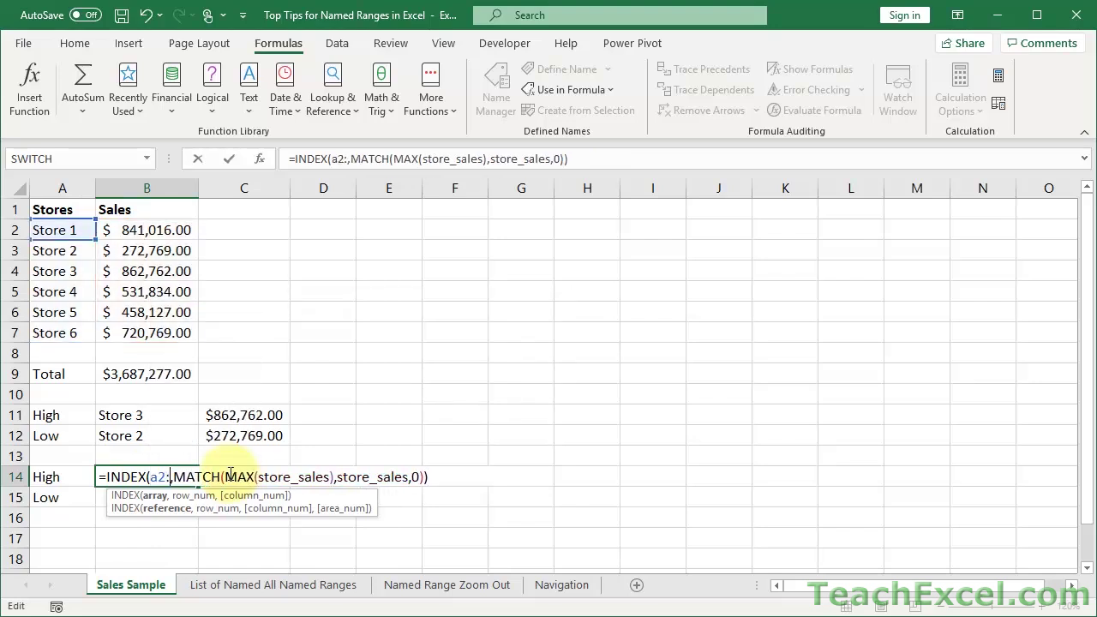
{"action": "type", "text": "a7"}
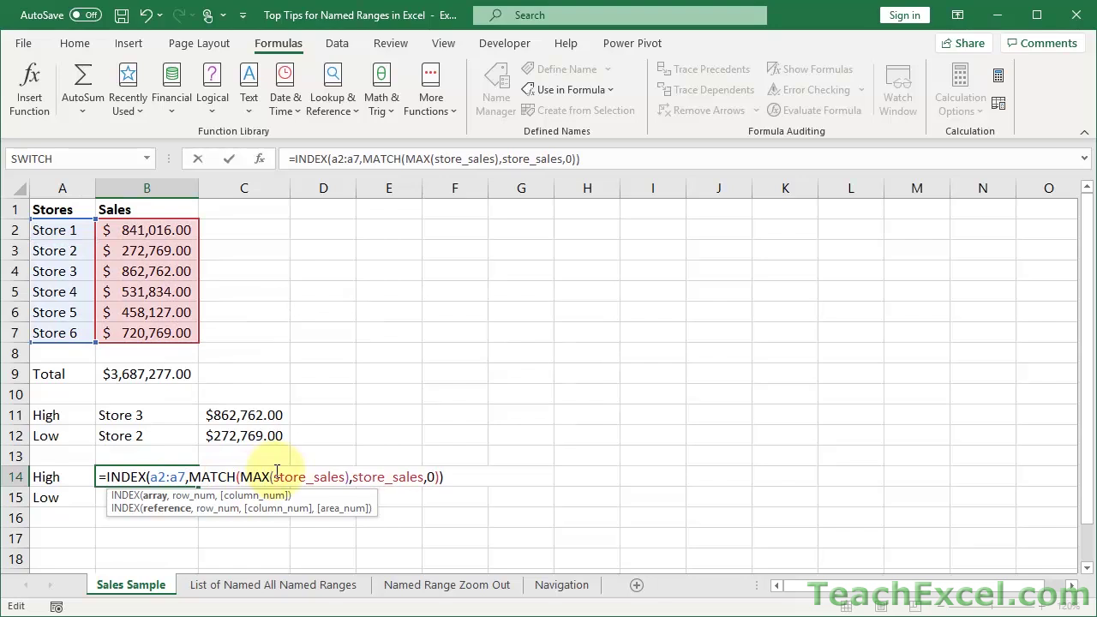
{"action": "left_click_drag", "start_coordinate": [275, 476], "coordinate": [343, 476]}
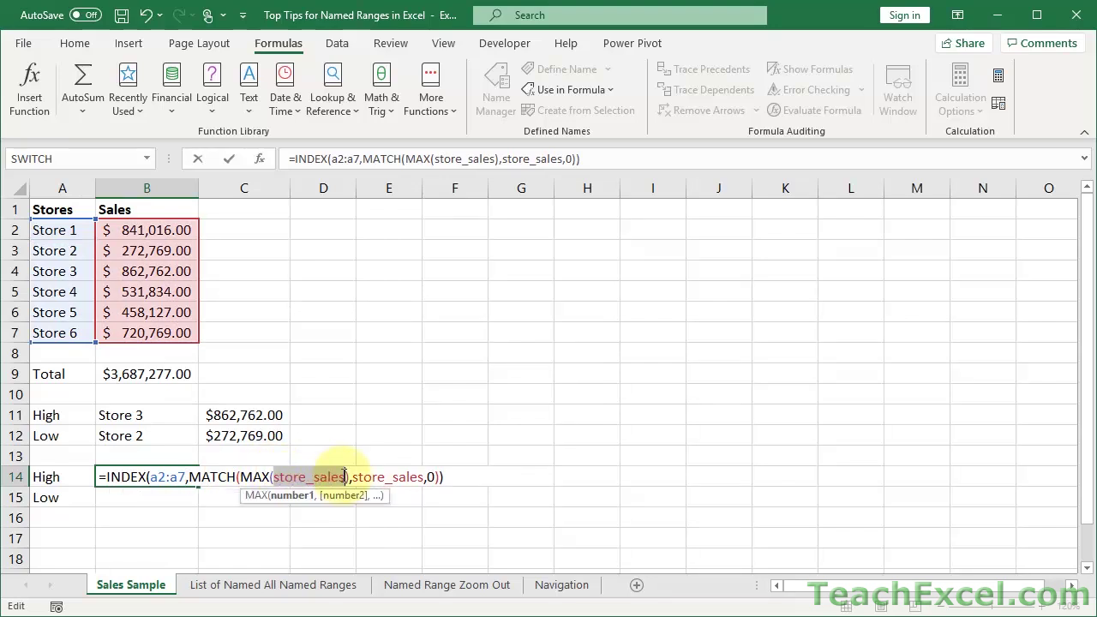
{"action": "type", "text": "b2:b7"}
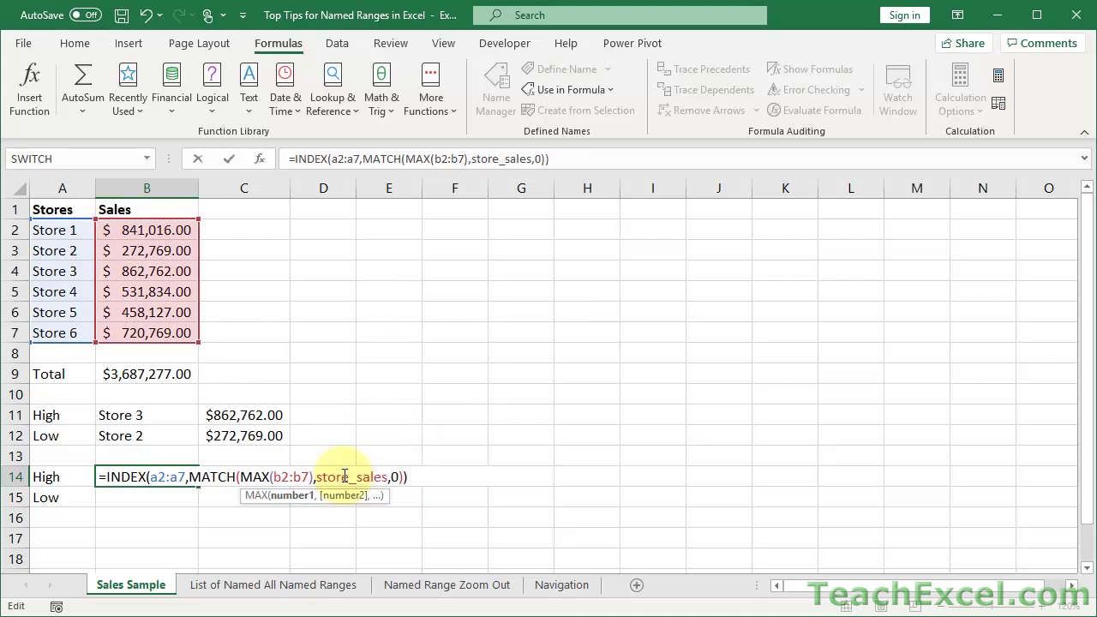
{"action": "key", "text": "shift+Left"}
{"action": "key", "text": "shift+Left"}
{"action": "key", "text": "shift+Left"}
{"action": "key", "text": "shift+Left"}
{"action": "key", "text": "shift+Left"}
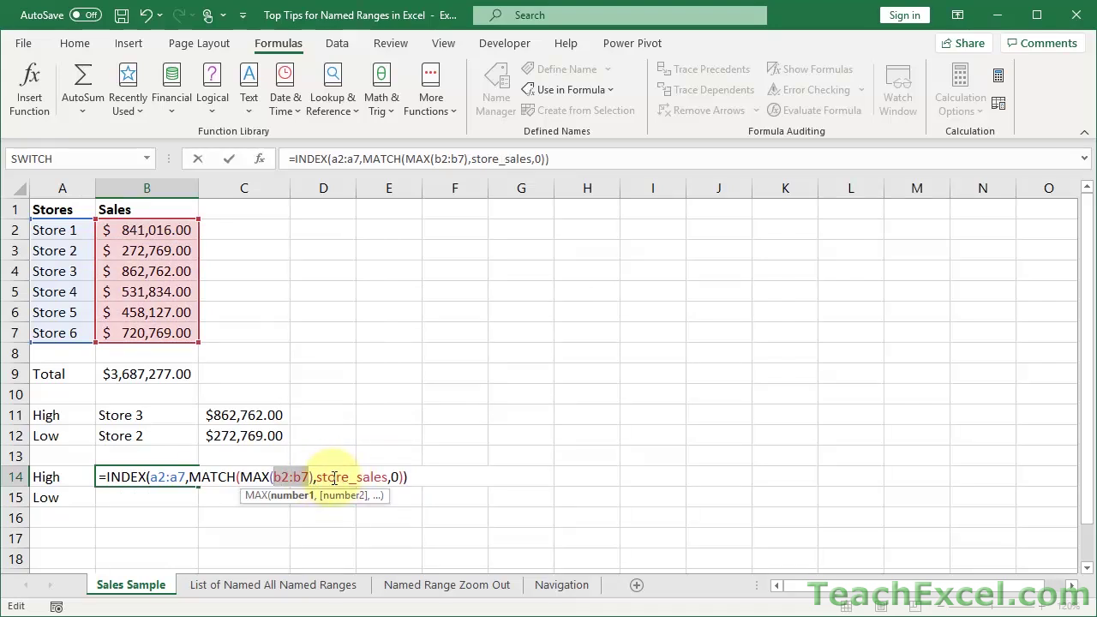
{"action": "double_click", "coordinate": [334, 477]}
{"action": "key", "text": "ctrl+v"}
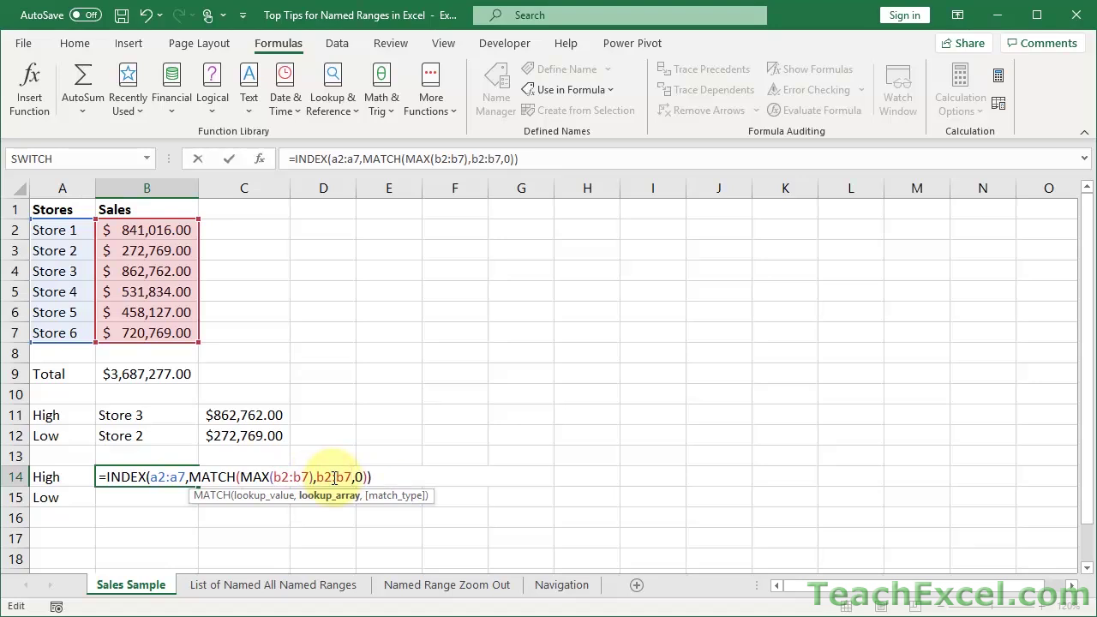
{"action": "key", "text": "ctrl+Return"}
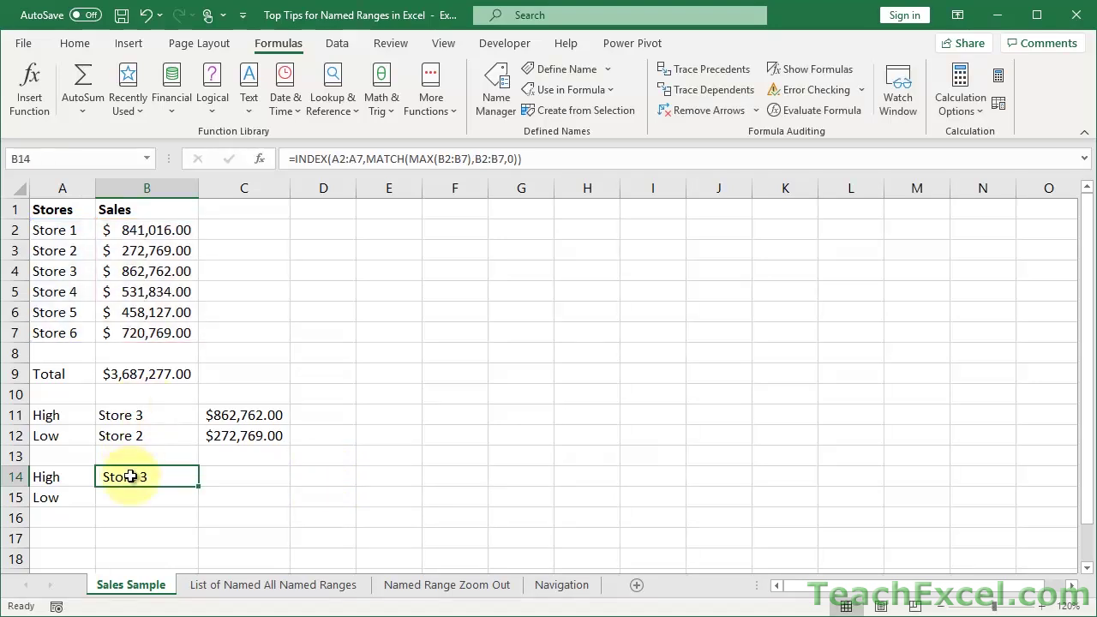
{"action": "double_click", "coordinate": [131, 476]}
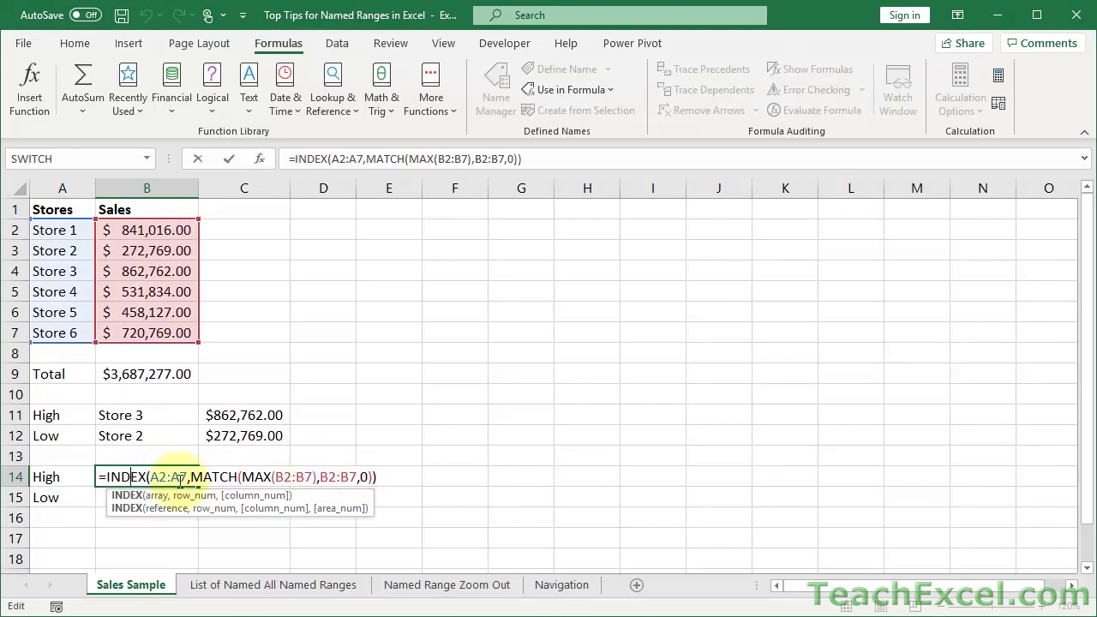
{"action": "key", "text": "Escape"}
- Enter =MAX(B2:B7) in C14 to return the high sales value $862,762.00
{"action": "left_click", "coordinate": [77, 504]}
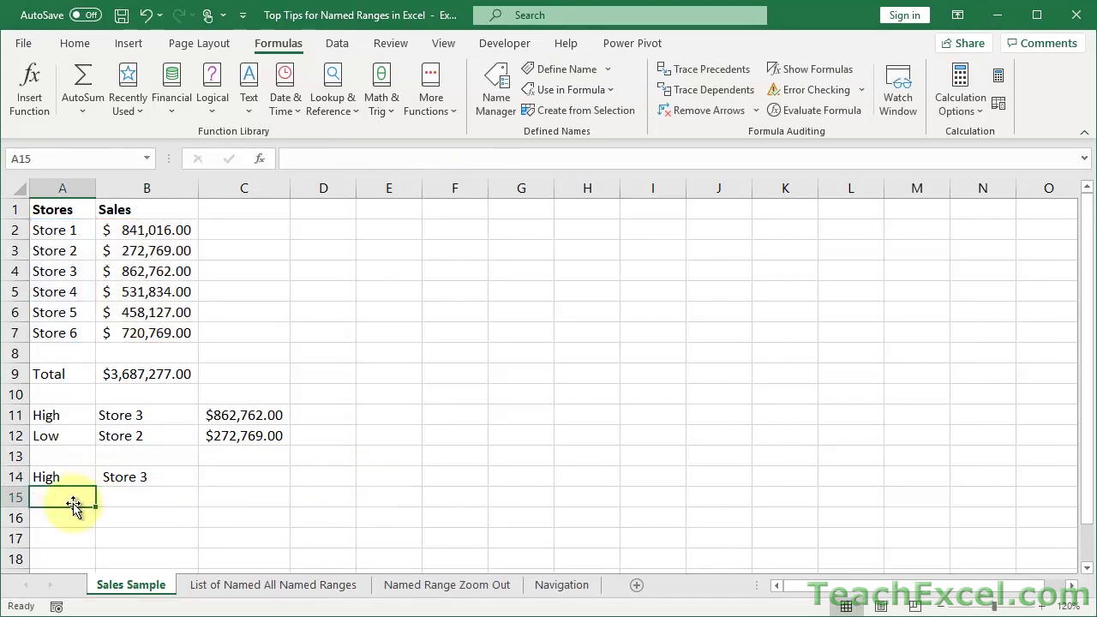
{"action": "left_click", "coordinate": [224, 473]}
{"action": "type", "text": "=max"}
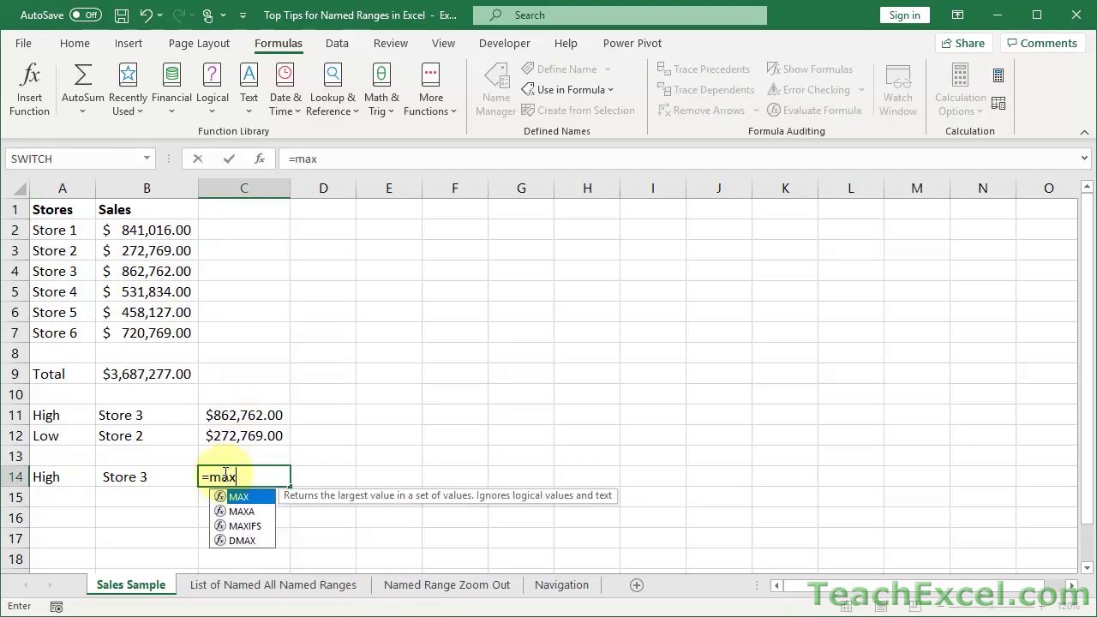
{"action": "key", "text": "Tab"}
{"action": "type", "text": "b2:b7"}
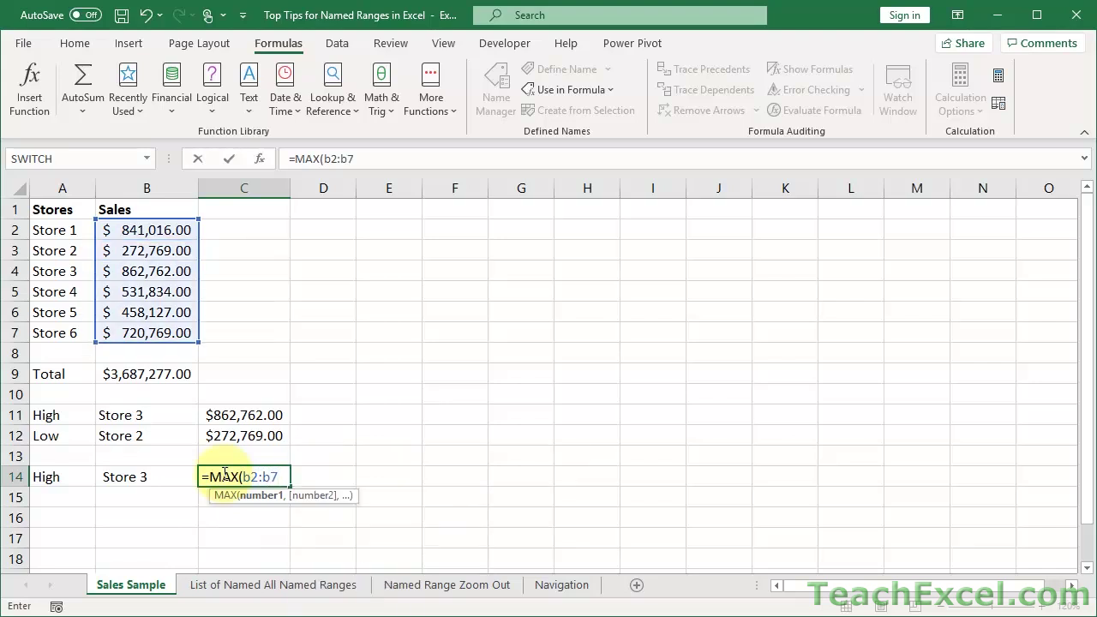
{"action": "key", "text": "ctrl+Return"}
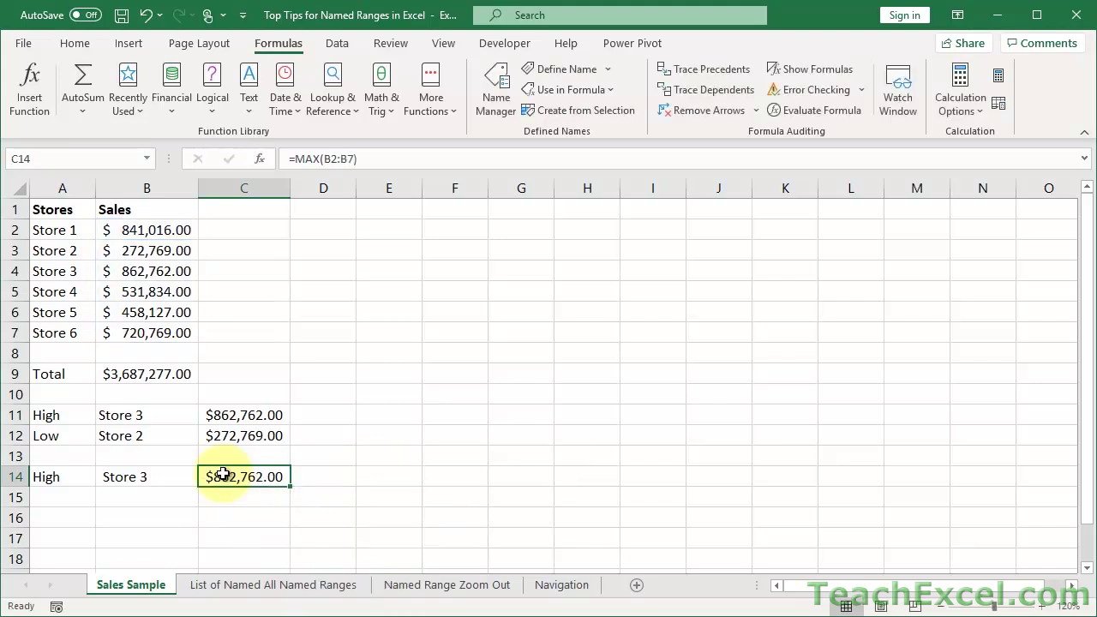
{"action": "key", "text": "F2"}
{"action": "left_click", "coordinate": [182, 380]}
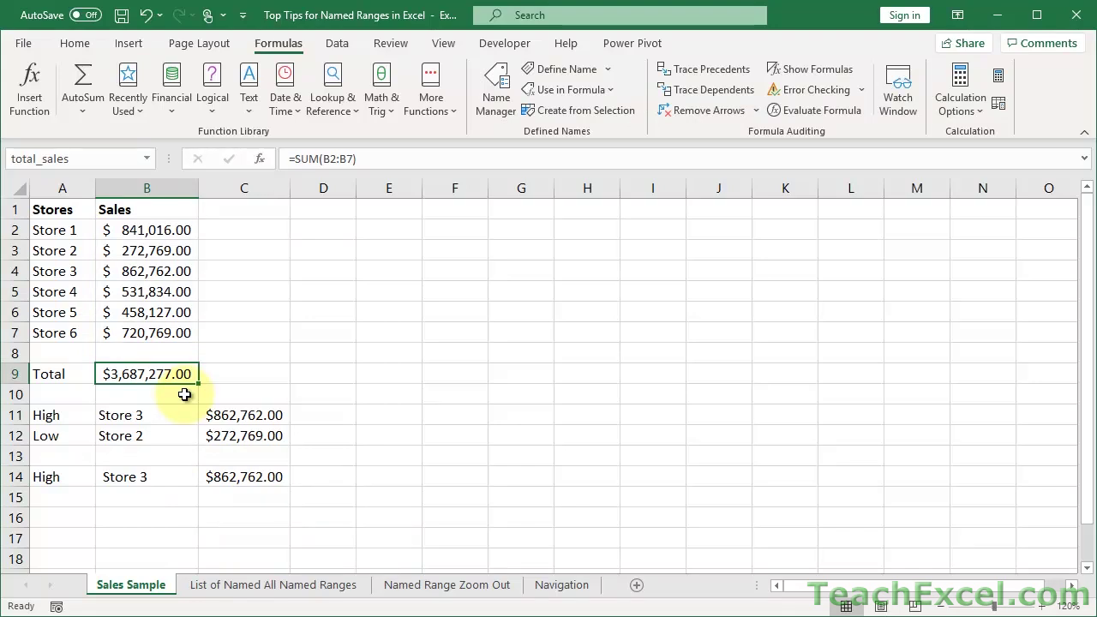
{"action": "left_click", "coordinate": [148, 477]}
- Apply store_names and store_sales to the B14:C14 formulas, so C14 reads MAX(store_sales)
{"action": "left_click_drag", "start_coordinate": [152, 478], "coordinate": [212, 477]}
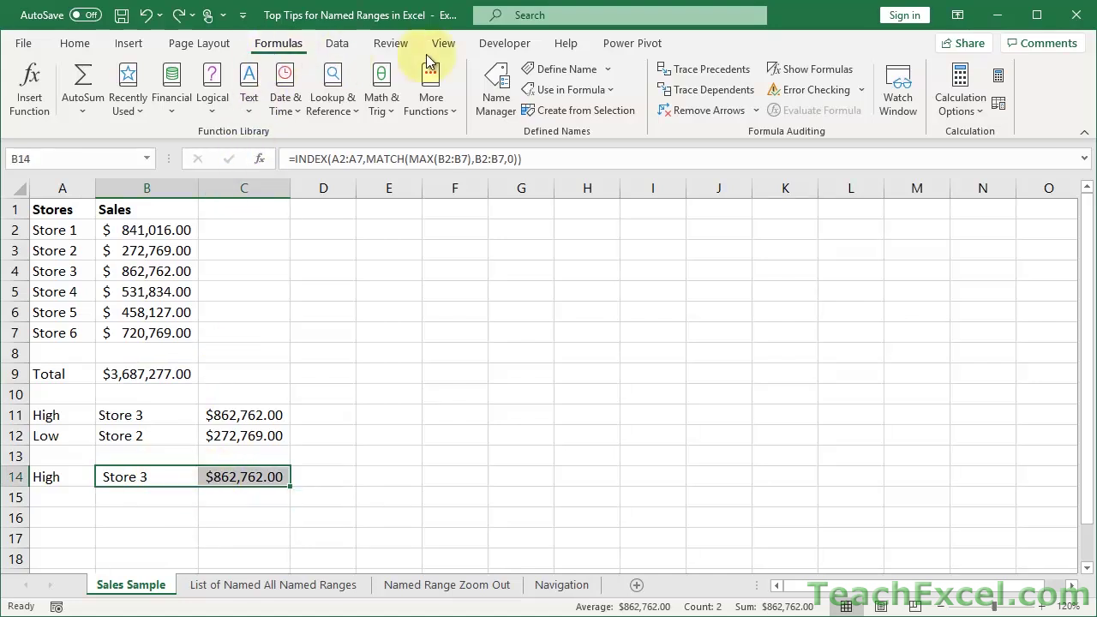
{"action": "left_click", "coordinate": [614, 72]}
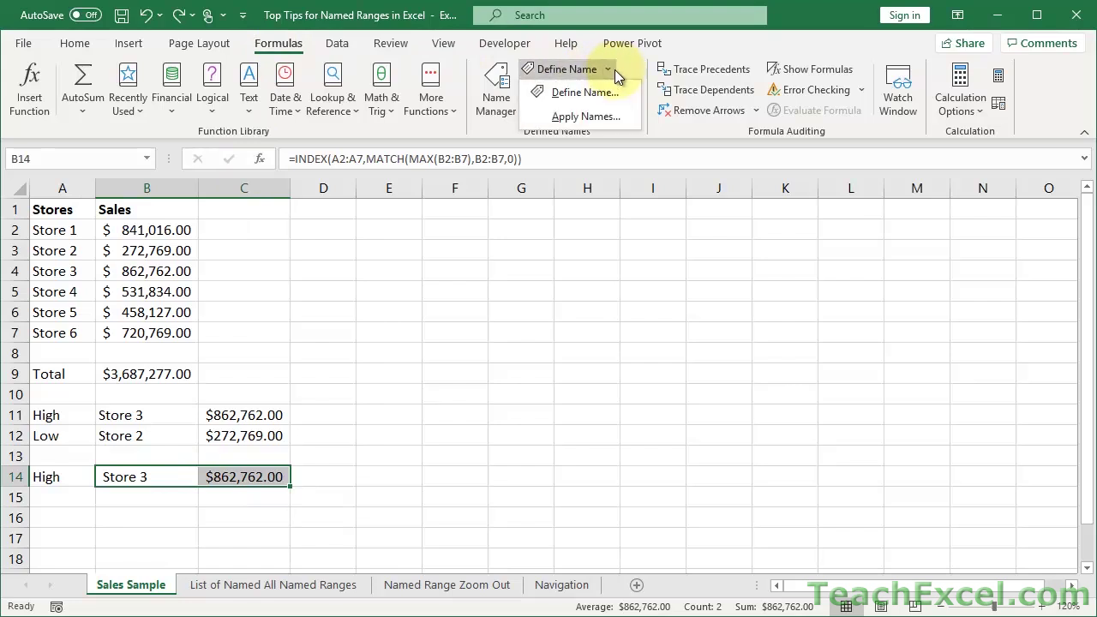
{"action": "left_click", "coordinate": [607, 115]}
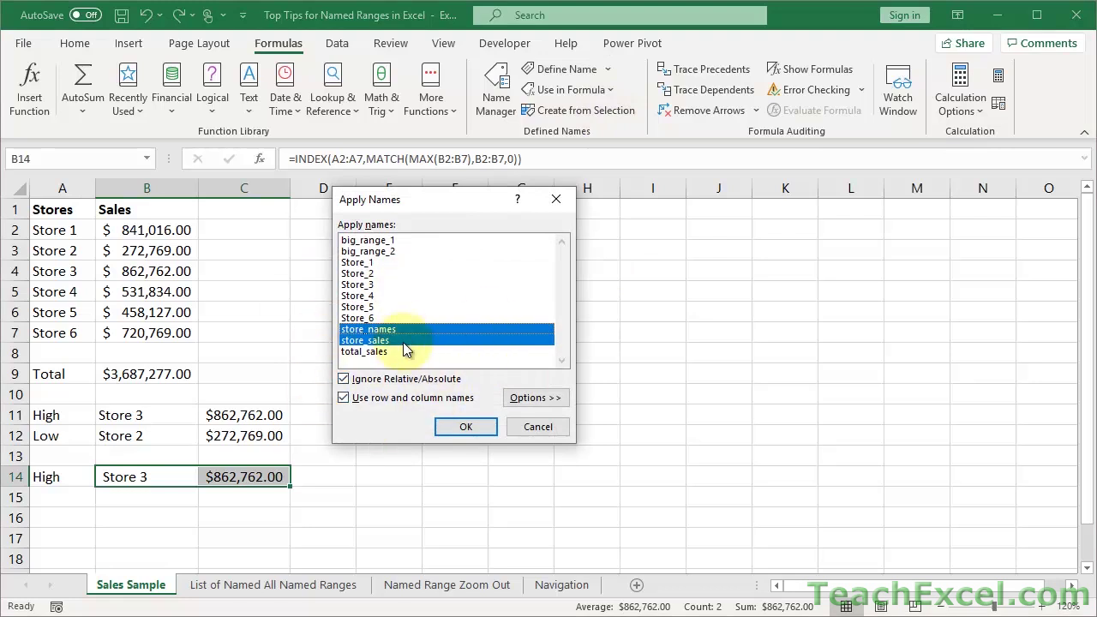
{"action": "left_click", "coordinate": [465, 424]}
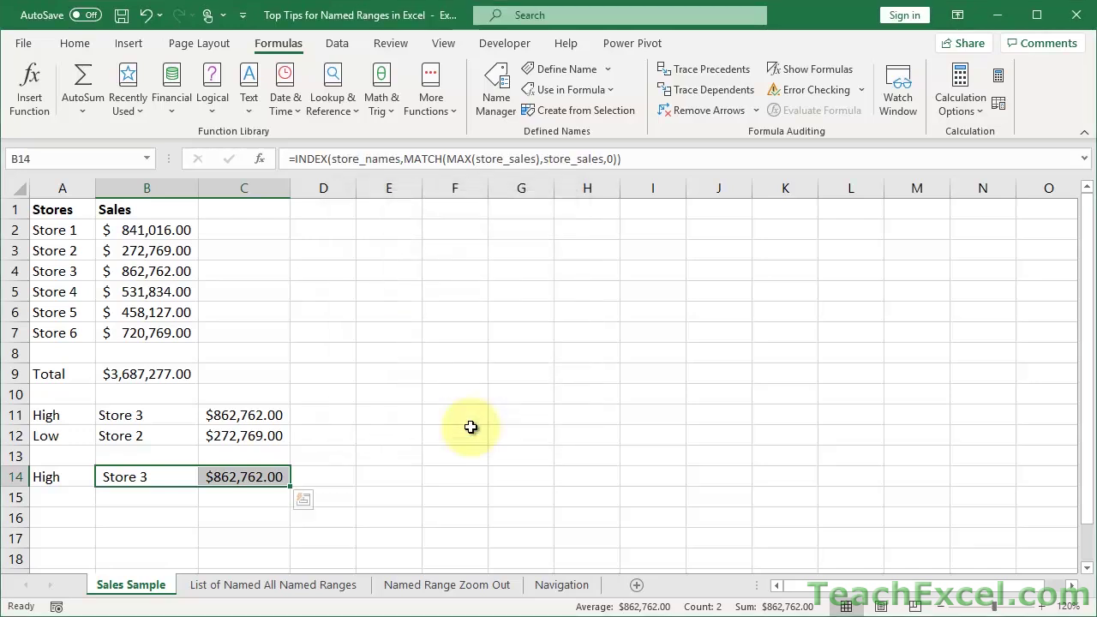
{"action": "double_click", "coordinate": [177, 476]}
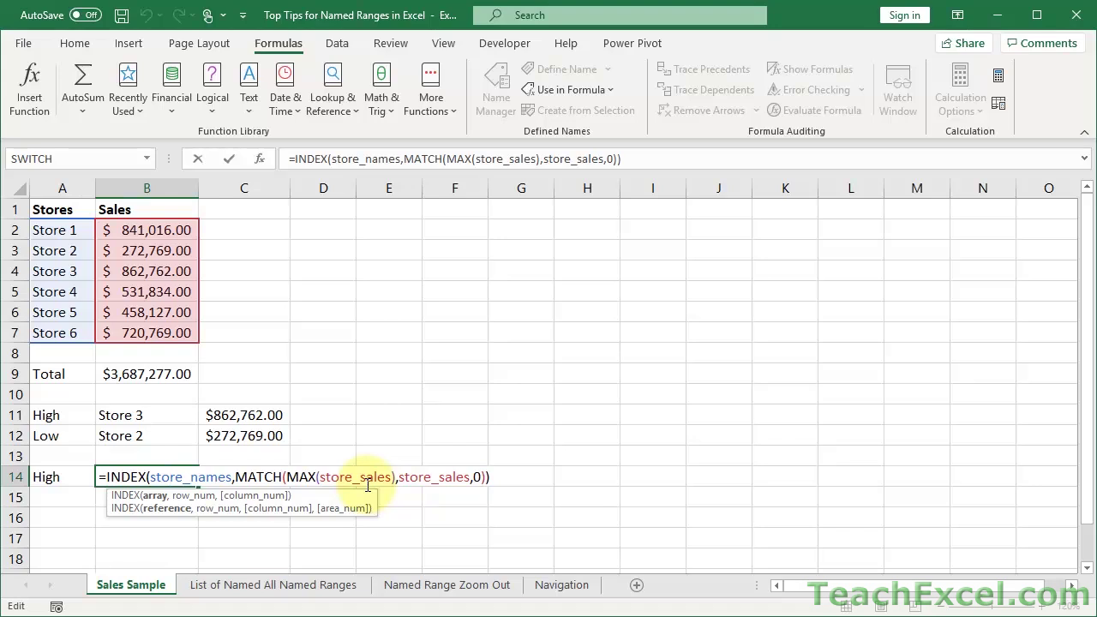
{"action": "key", "text": "Escape"}
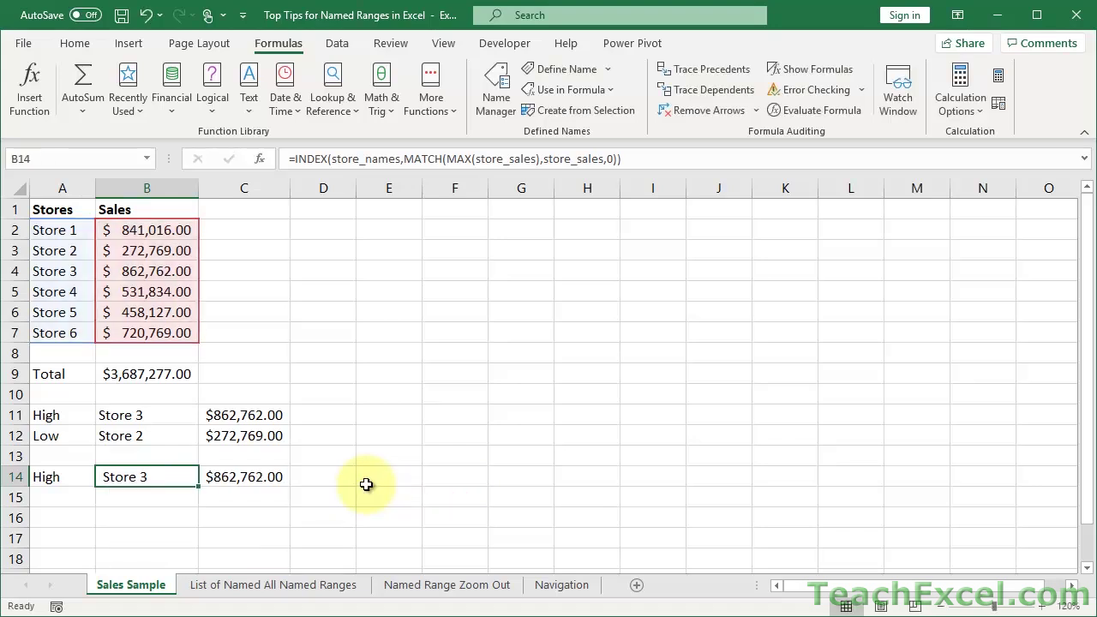
{"action": "left_click", "coordinate": [264, 478]}
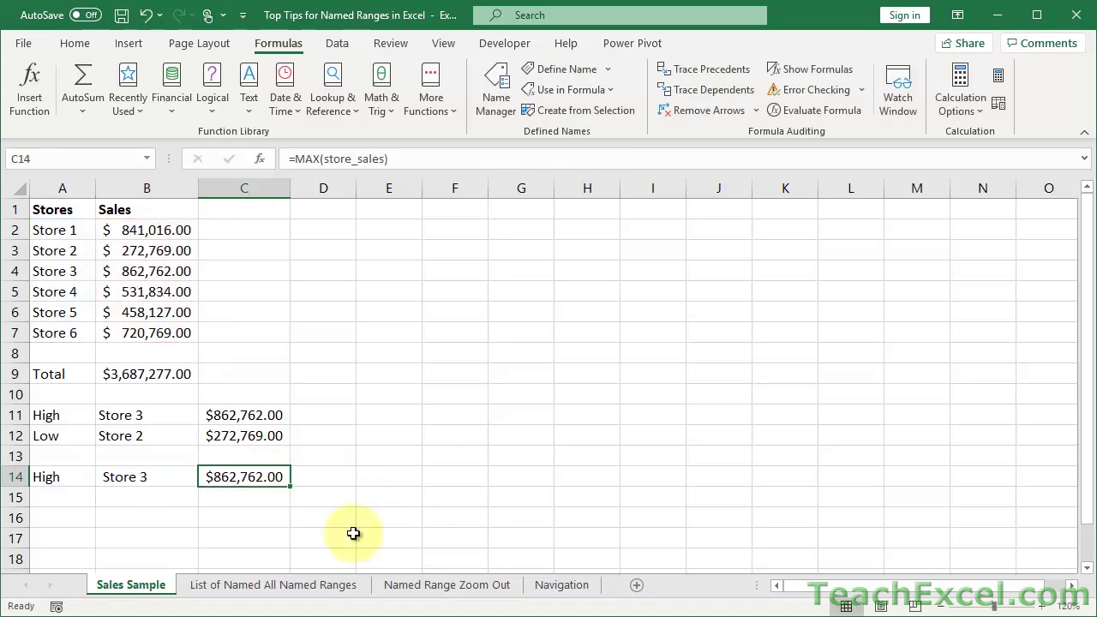
{"action": "left_click", "coordinate": [78, 523]}
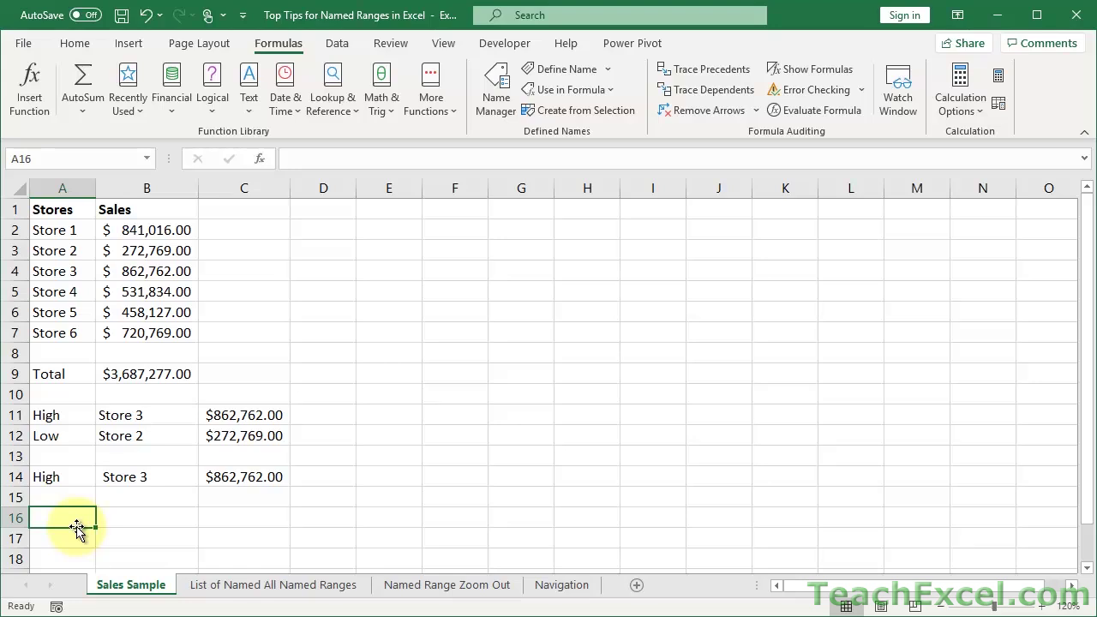
- Type the Theft label in A16 and start a new name called Theft_Percentage
{"action": "type", "text": "Theft"}
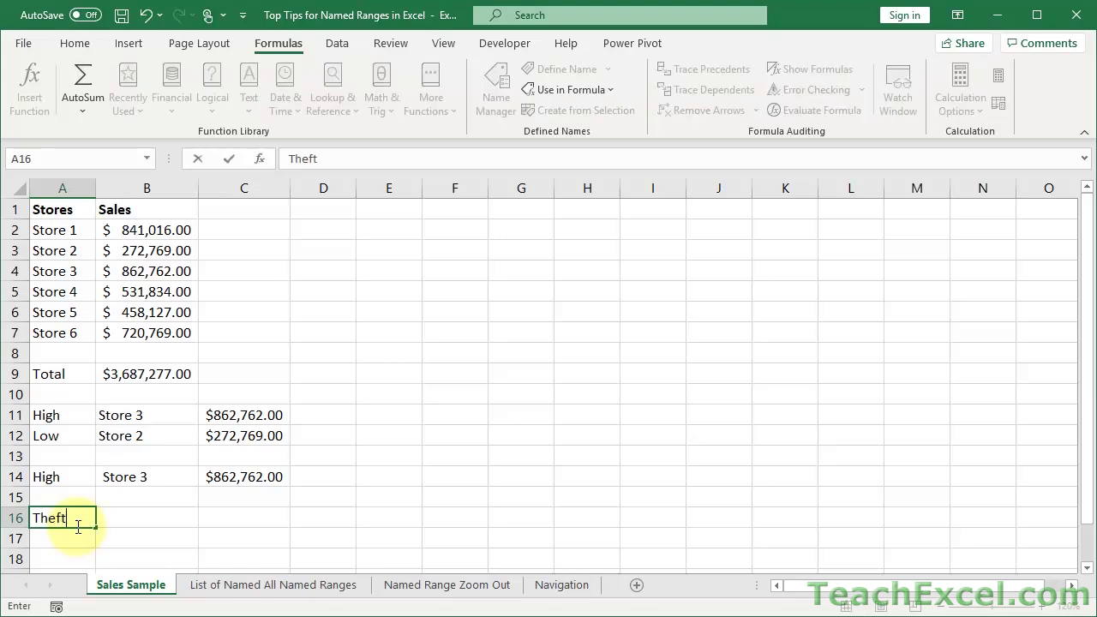
{"action": "key", "text": "Tab"}
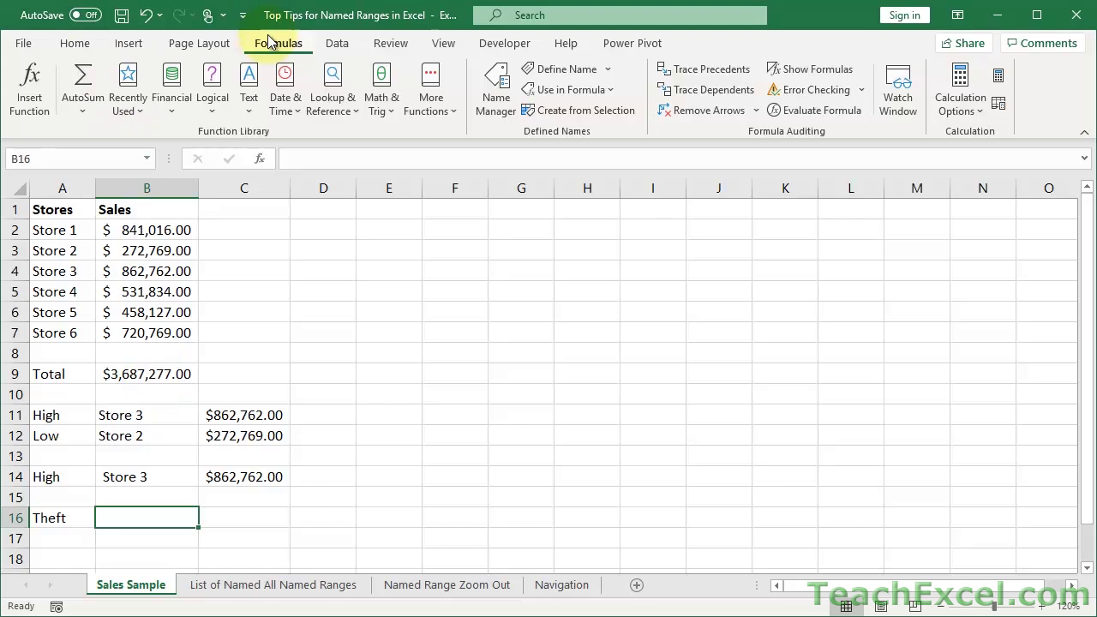
{"action": "left_click", "coordinate": [480, 104]}
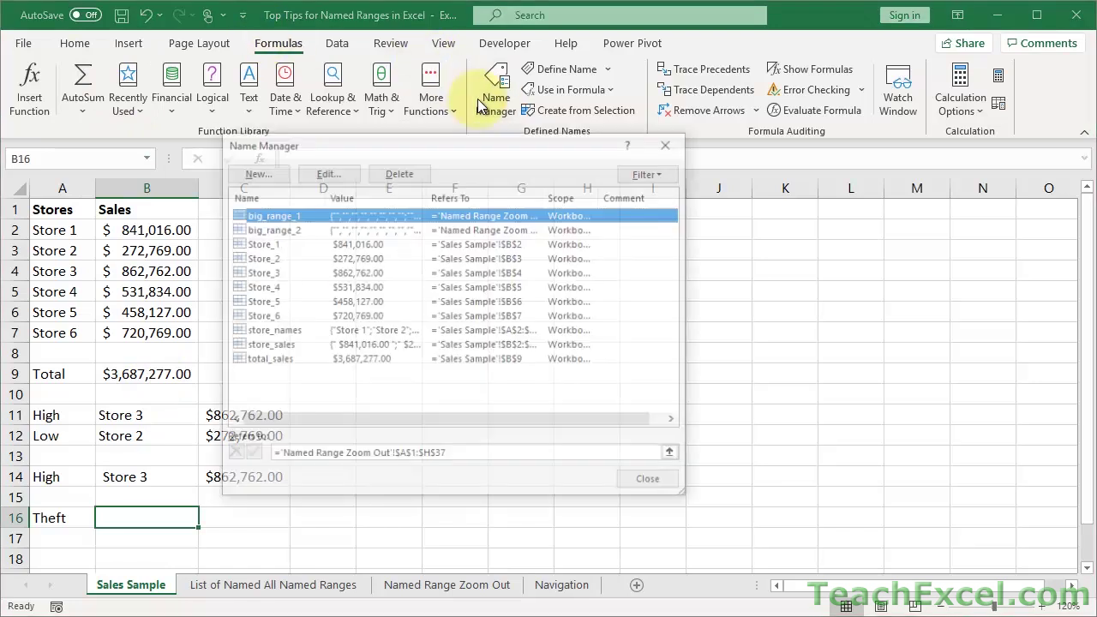
{"action": "left_click", "coordinate": [284, 171]}
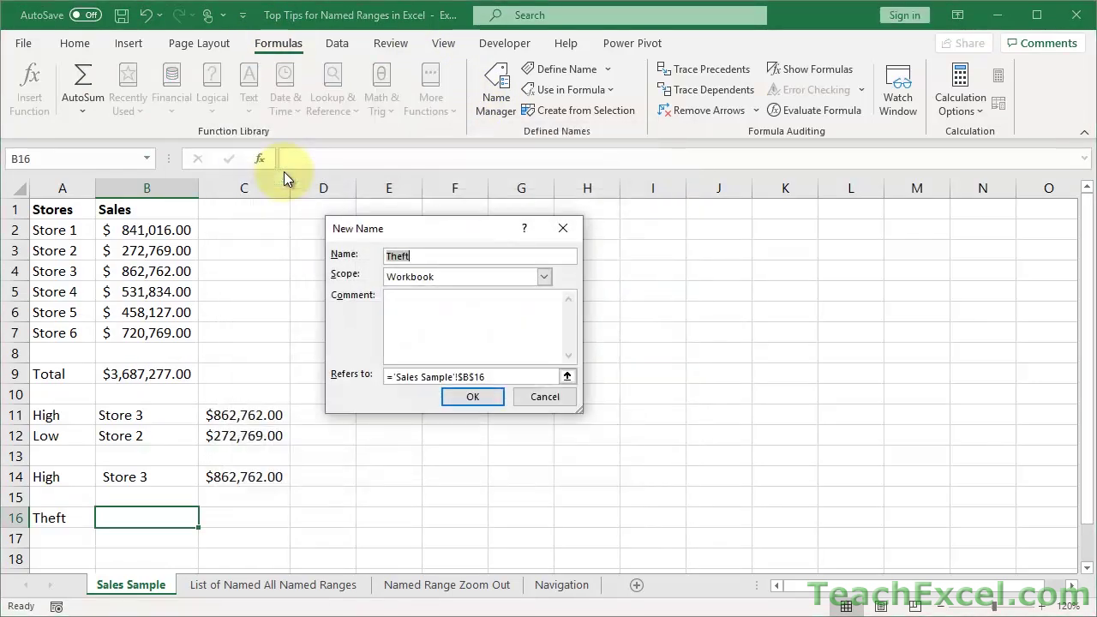
{"action": "left_click", "coordinate": [443, 253]}
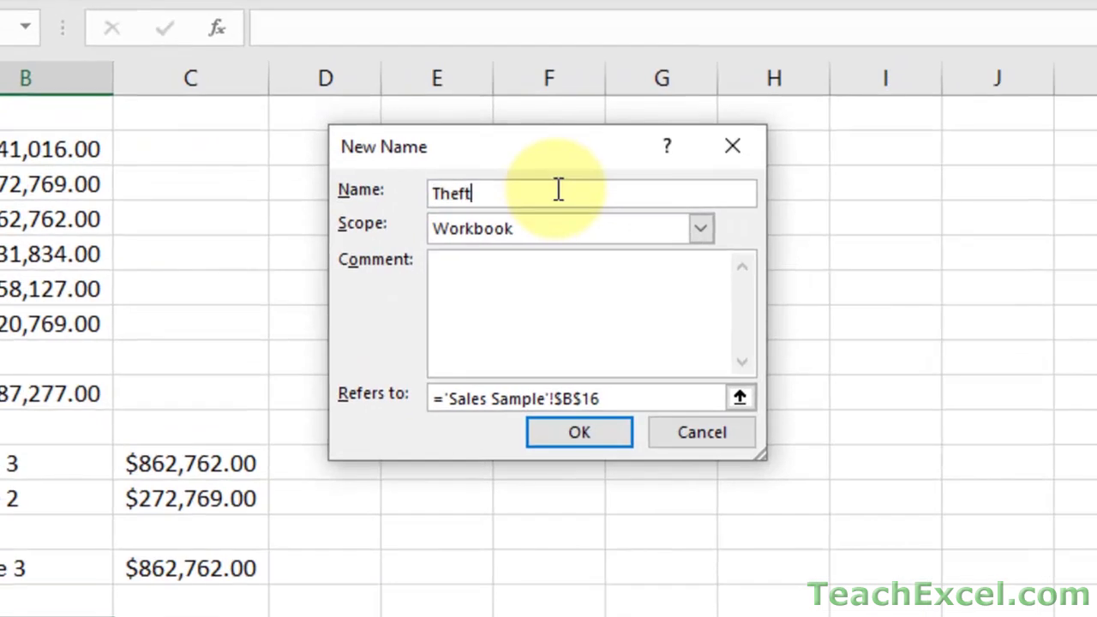
{"action": "type", "text": "_Percentage"}
- Define Theft_Percentage_of_Sales as the constant =.07 and close Name Manager
{"action": "left_click", "coordinate": [652, 403]}
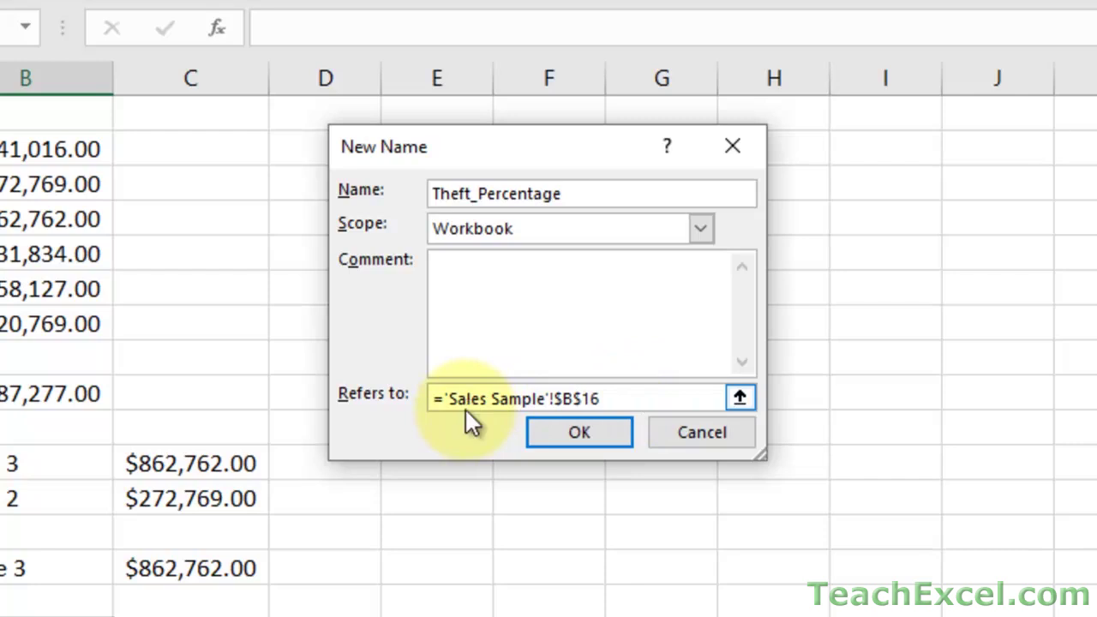
{"action": "key", "text": "BackSpace"}
{"action": "key", "text": "BackSpace"}
{"action": "key", "text": "BackSpace"}
{"action": "key", "text": "BackSpace"}
{"action": "key", "text": "BackSpace"}
{"action": "key", "text": "BackSpace"}
{"action": "key", "text": "BackSpace"}
{"action": "key", "text": "BackSpace"}
{"action": "key", "text": "BackSpace"}
{"action": "key", "text": "BackSpace"}
{"action": "key", "text": "BackSpace"}
{"action": "key", "text": "BackSpace"}
{"action": "key", "text": "BackSpace"}
{"action": "key", "text": "BackSpace"}
{"action": "key", "text": "BackSpace"}
{"action": "key", "text": "BackSpace"}
{"action": "key", "text": "BackSpace"}
{"action": "key", "text": "BackSpace"}
{"action": "key", "text": "BackSpace"}
{"action": "key", "text": "BackSpace"}
{"action": "key", "text": "BackSpace"}
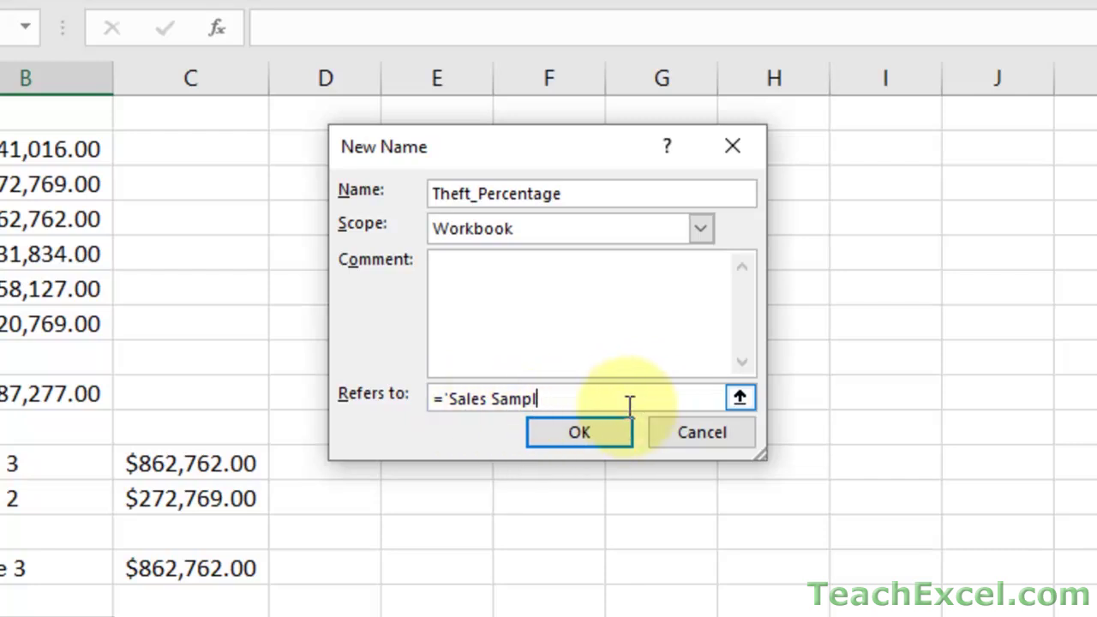
{"action": "type", "text": "="}
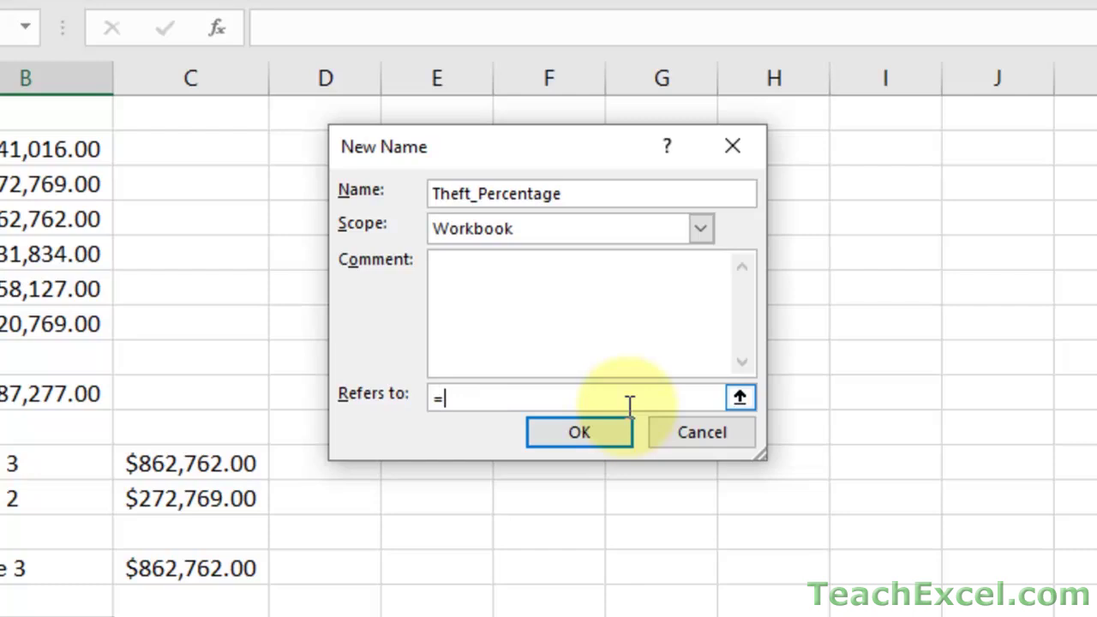
{"action": "type", "text": ".07"}
{"action": "left_click", "coordinate": [619, 192]}
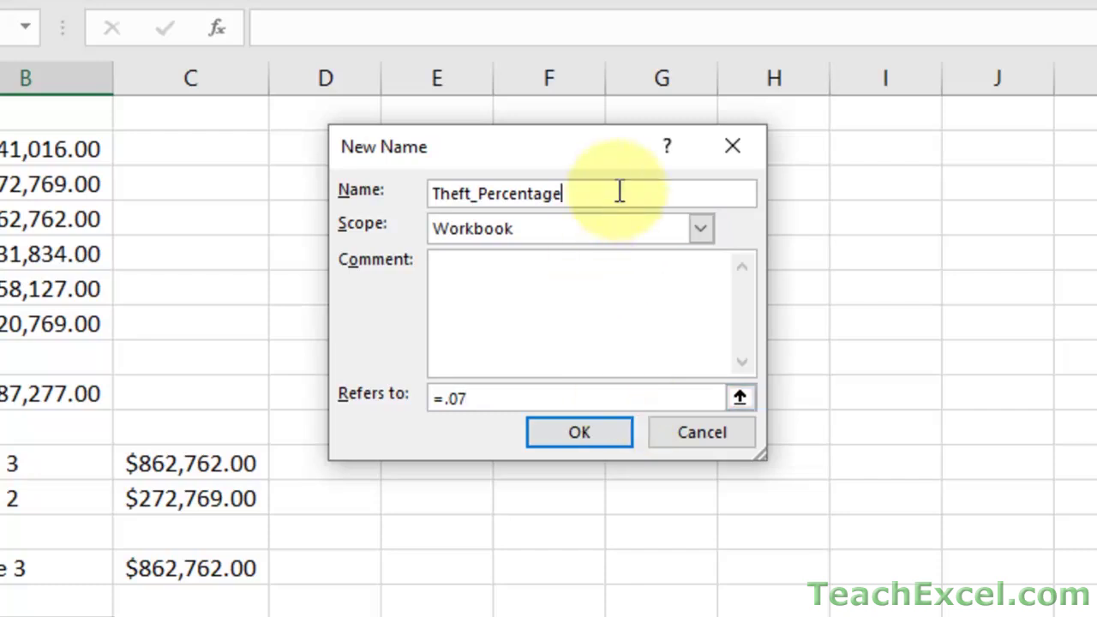
{"action": "type", "text": "-"}
{"action": "key", "text": "BackSpace"}
{"action": "type", "text": "_of_Sales"}
{"action": "left_click", "coordinate": [587, 431]}
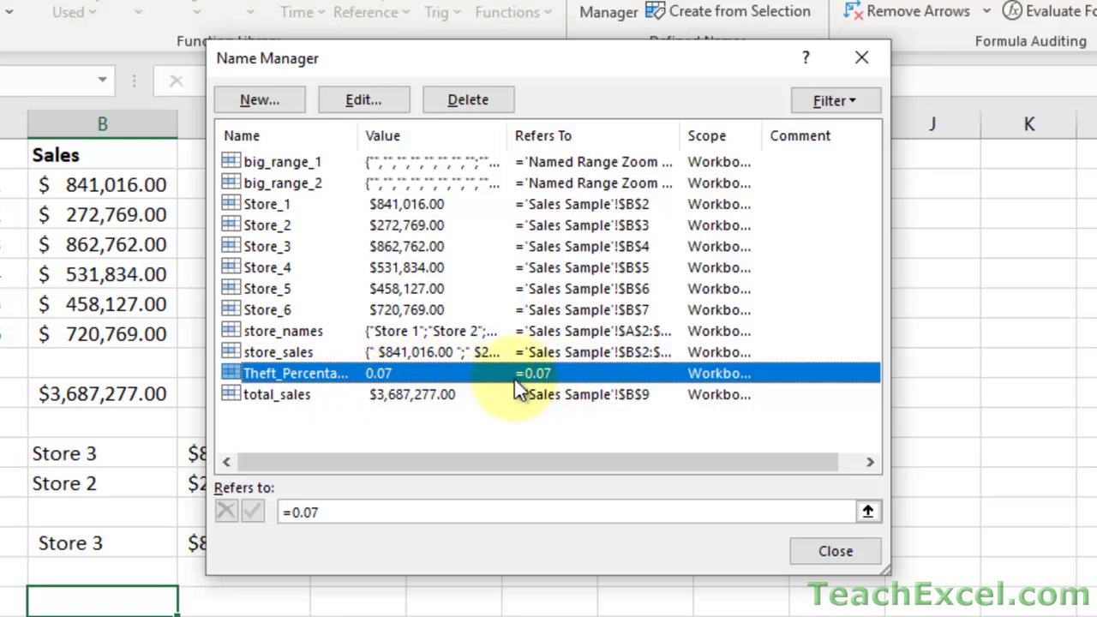
{"action": "left_click", "coordinate": [871, 53]}
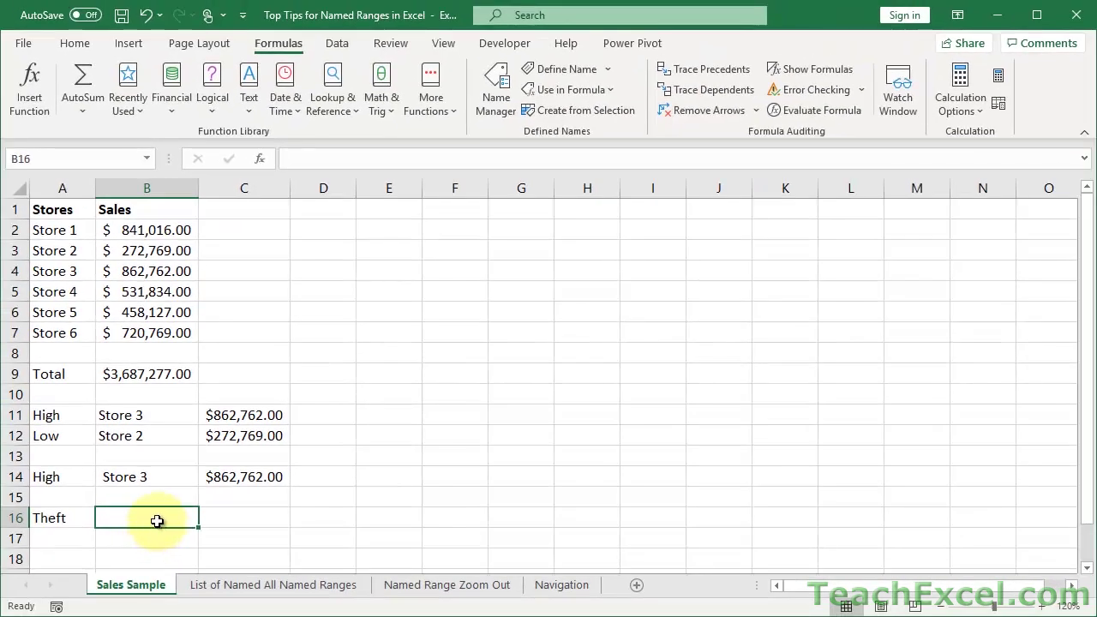
- Enter =total_sales*Theft_Percentage_of_Sales in B16 using name autocomplete
{"action": "type", "text": "=tota"}
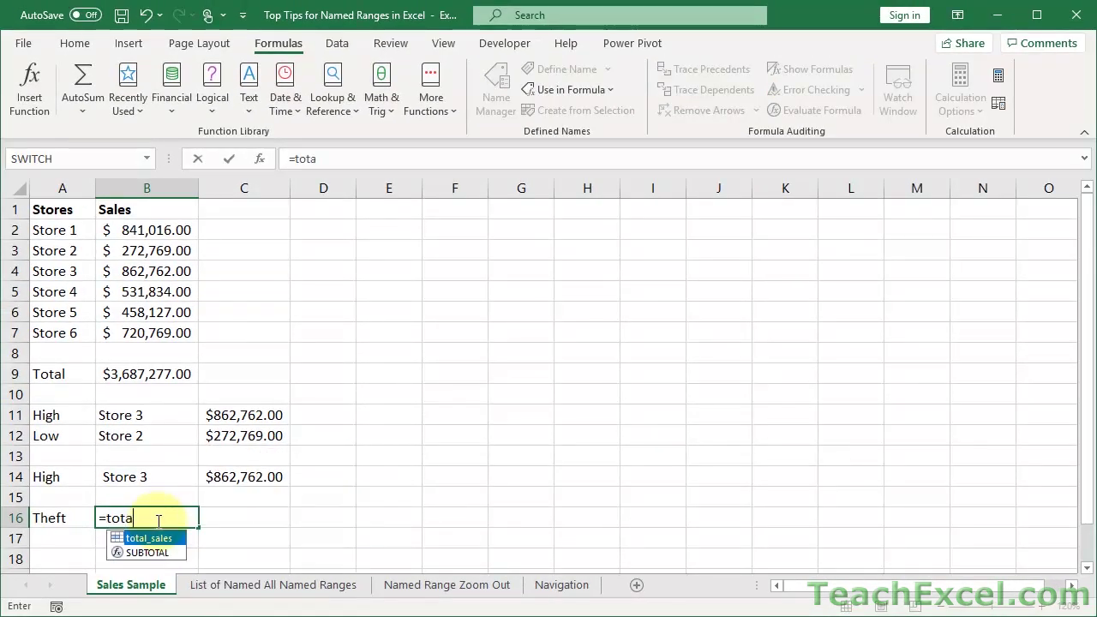
{"action": "key", "text": "Tab"}
{"action": "type", "text": "*"}
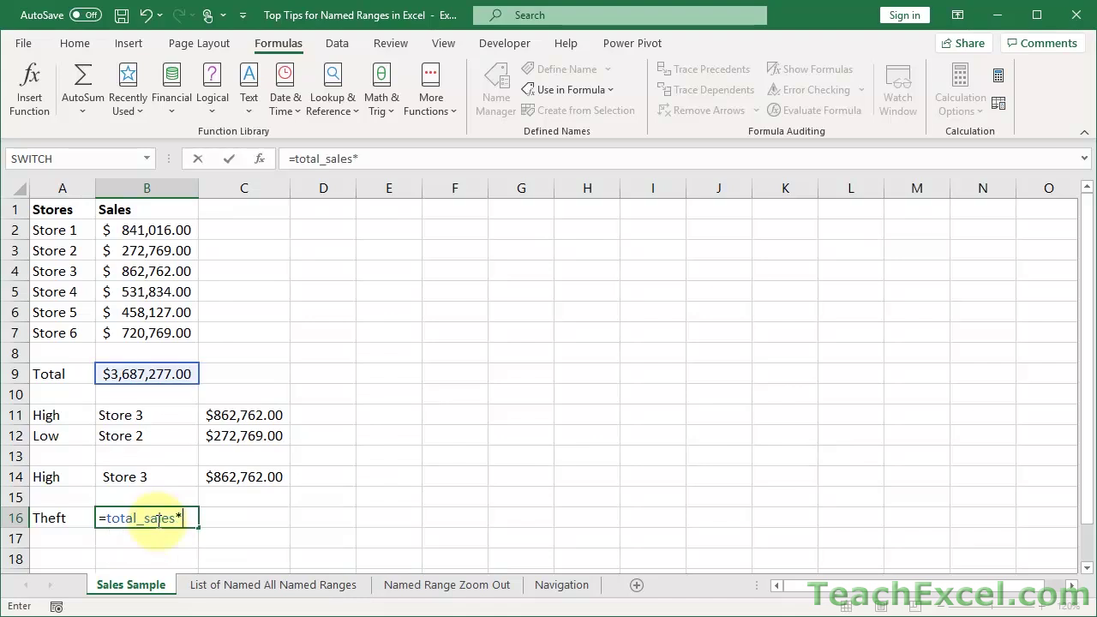
{"action": "type", "text": "thef"}
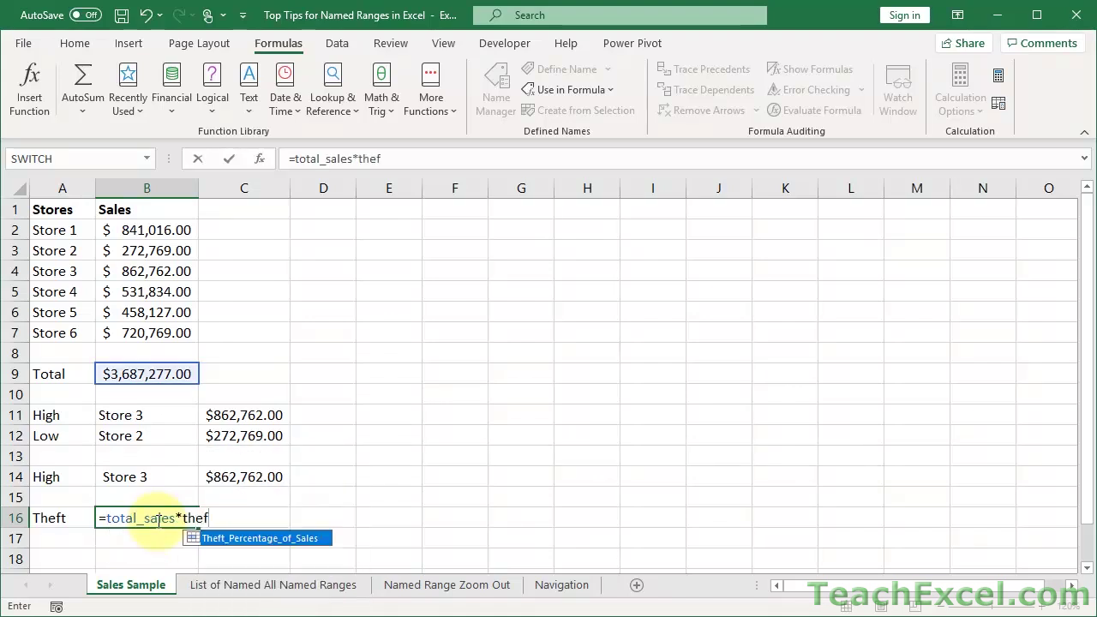
{"action": "key", "text": "Tab"}
{"action": "key", "text": "Return"}
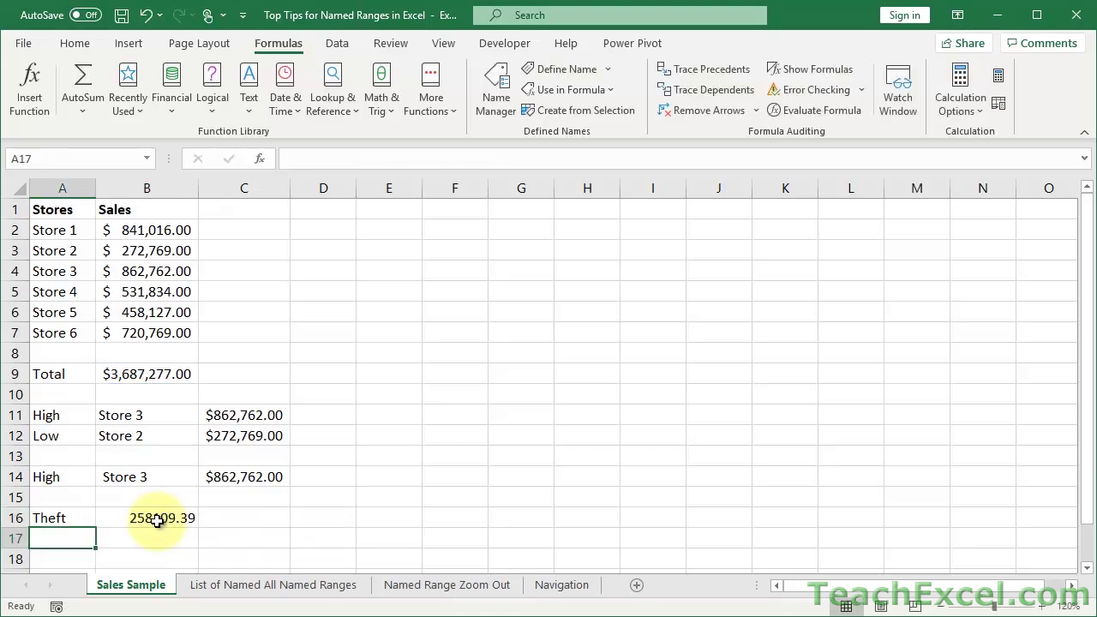
- Format B16 as accounting currency, showing $258,109.39, and check its formula
{"action": "left_click", "coordinate": [182, 520]}
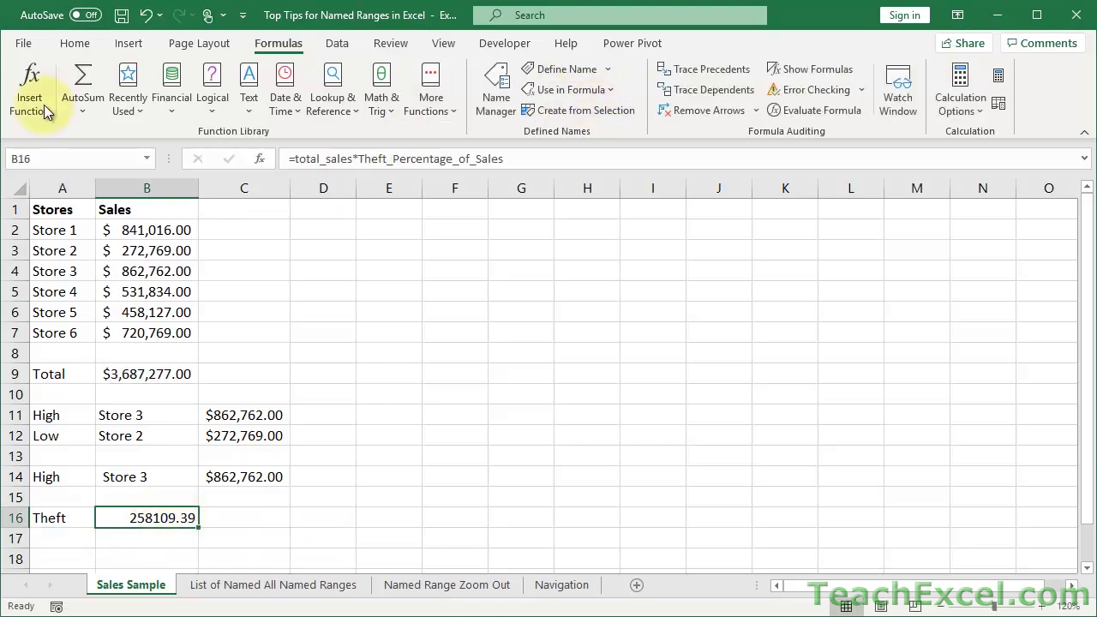
{"action": "left_click", "coordinate": [74, 43]}
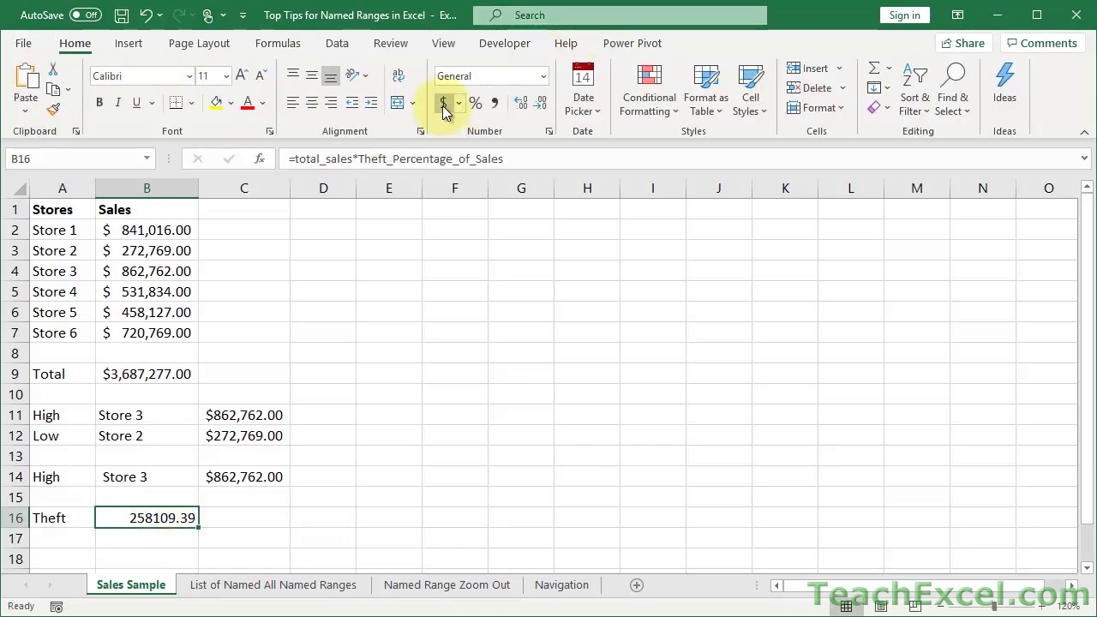
{"action": "left_click", "coordinate": [444, 105]}
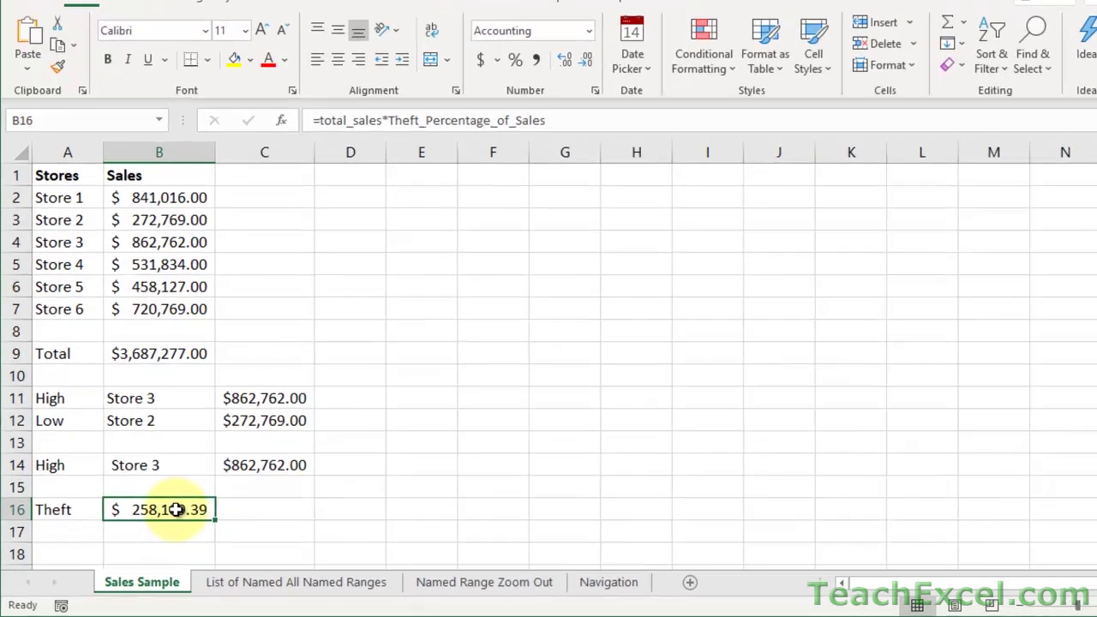
{"action": "double_click", "coordinate": [163, 518]}
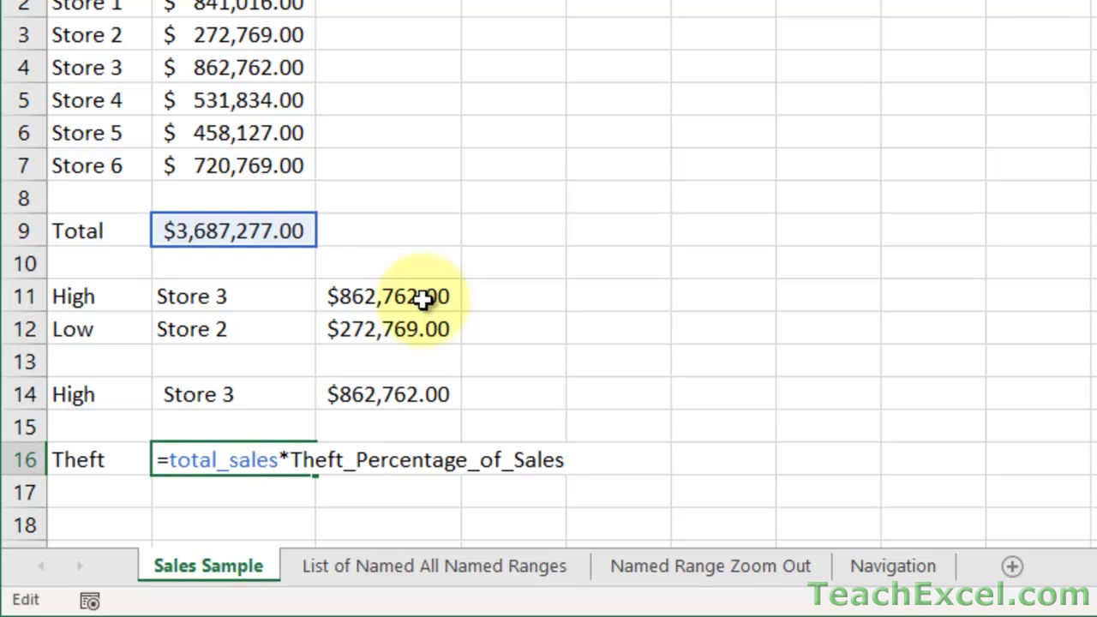
{"action": "key", "text": "ctrl+Return"}
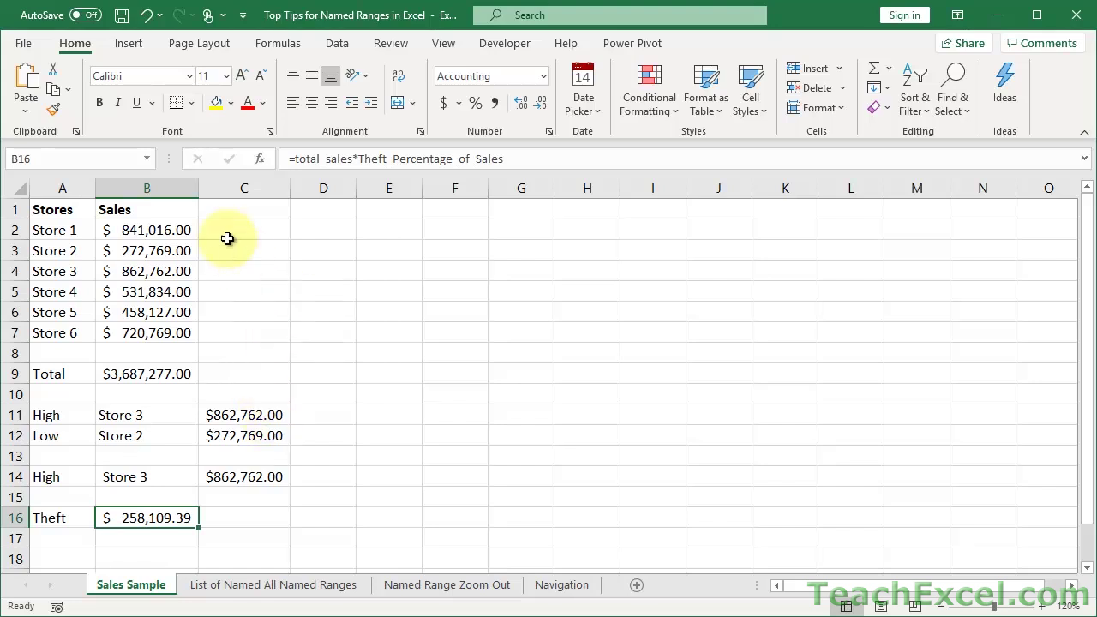
- Use the Name Box list to jump to big_range_1, then to Store_1 on Sales Sample
{"action": "left_click", "coordinate": [150, 162]}
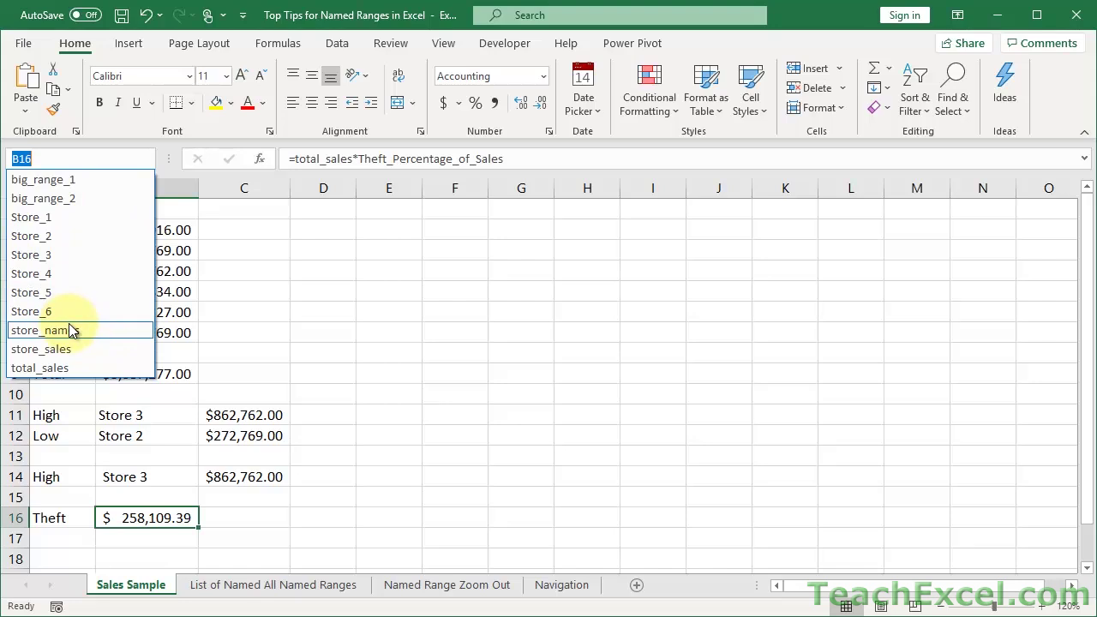
{"action": "left_click", "coordinate": [83, 182]}
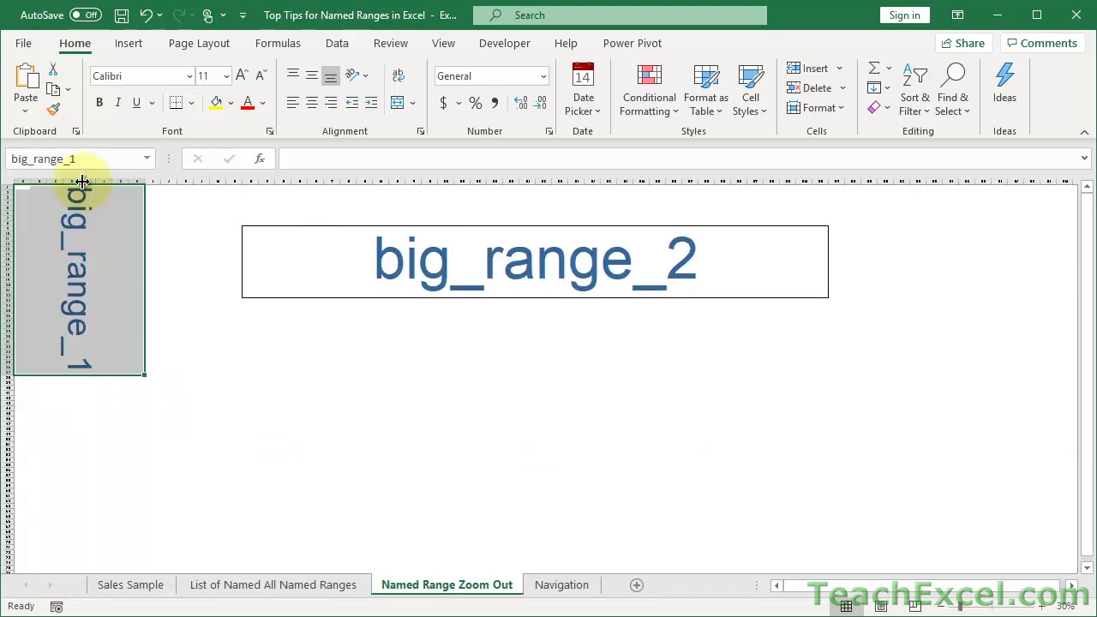
{"action": "left_click", "coordinate": [148, 159]}
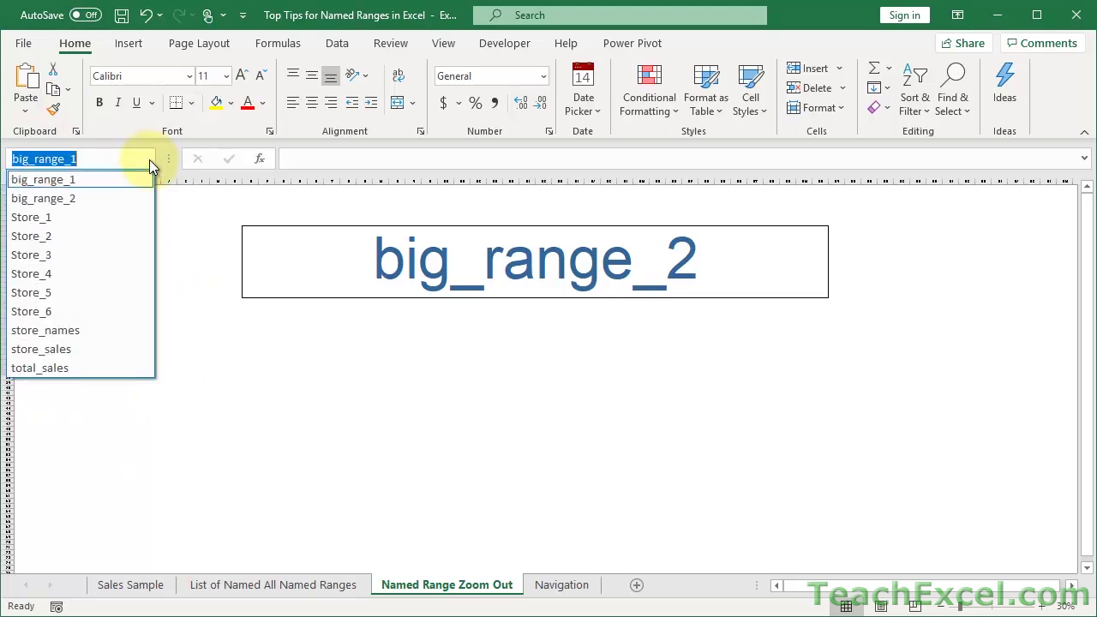
{"action": "left_click", "coordinate": [94, 216]}
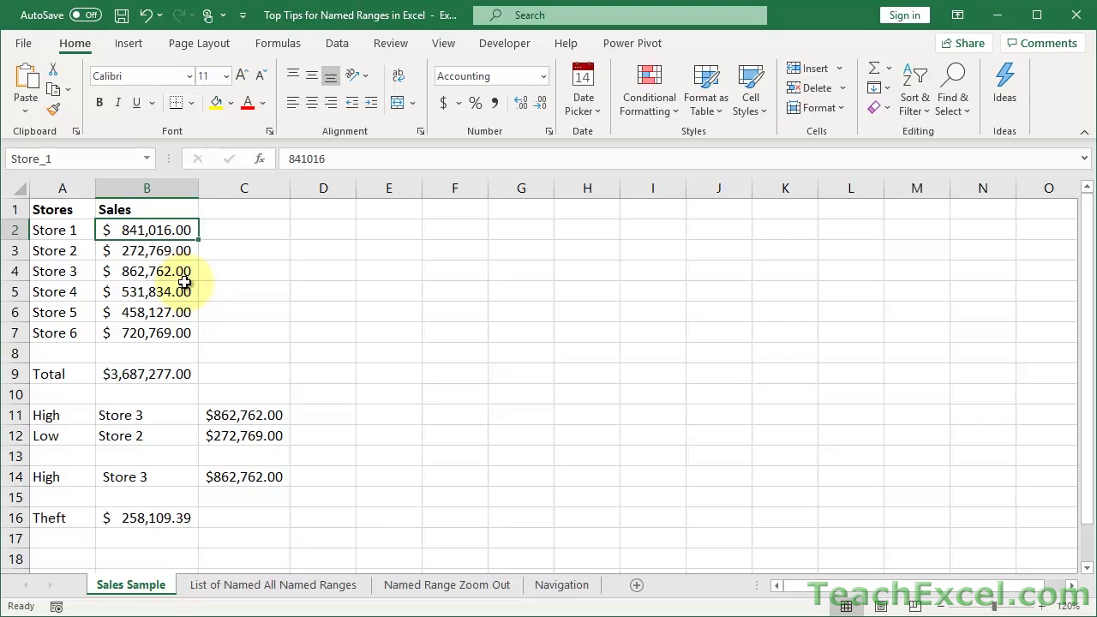
- On the Navigation sheet, enter the label Store Sales in A1
{"action": "left_click", "coordinate": [575, 584]}
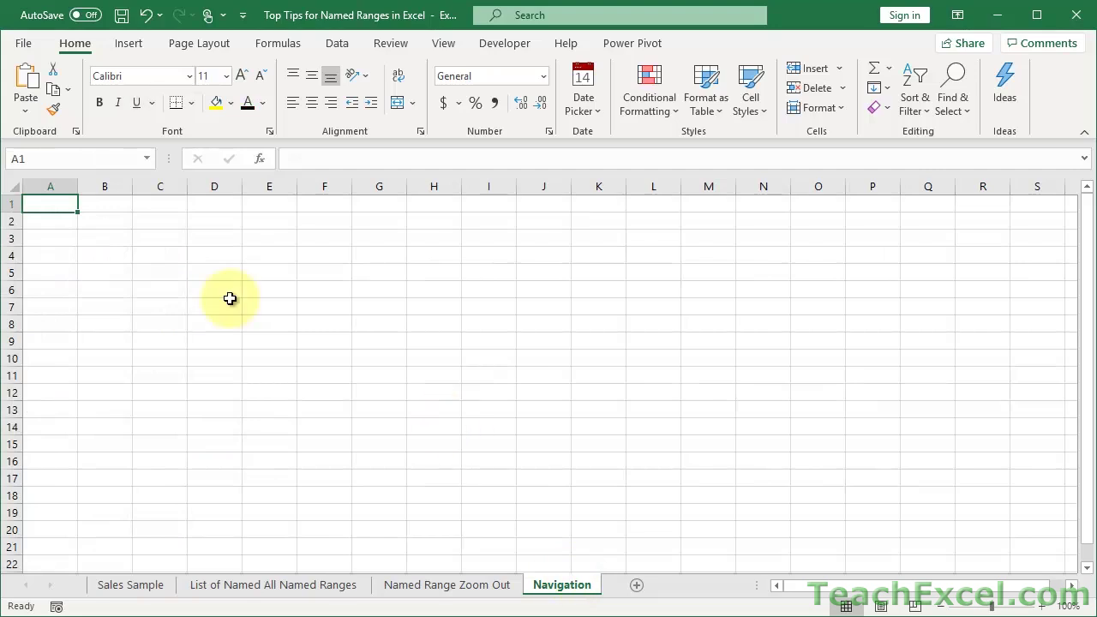
{"action": "type", "text": "Store Sales"}
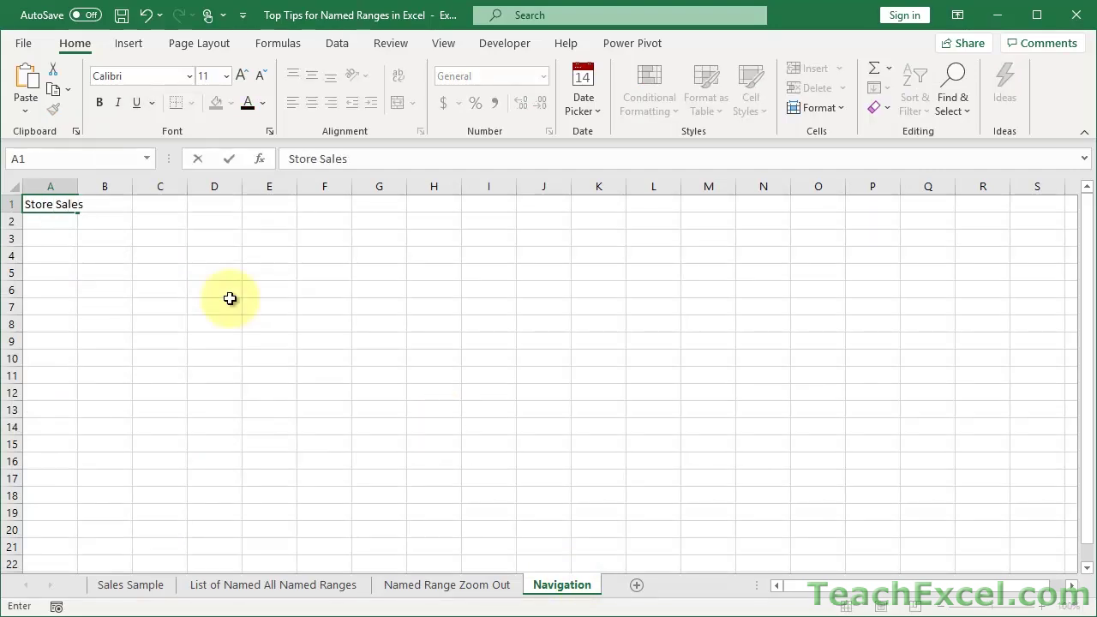
{"action": "key", "text": "ctrl+Return"}
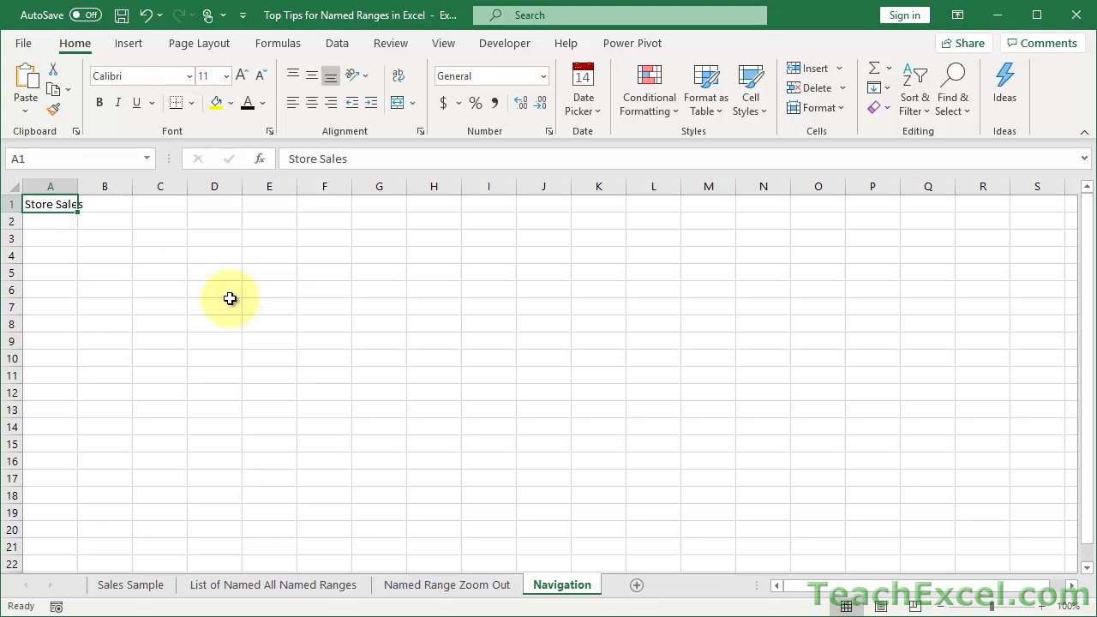
- Add a hyperlink in A1 pointing to the store_sales named range in this document
{"action": "right_click", "coordinate": [66, 206]}
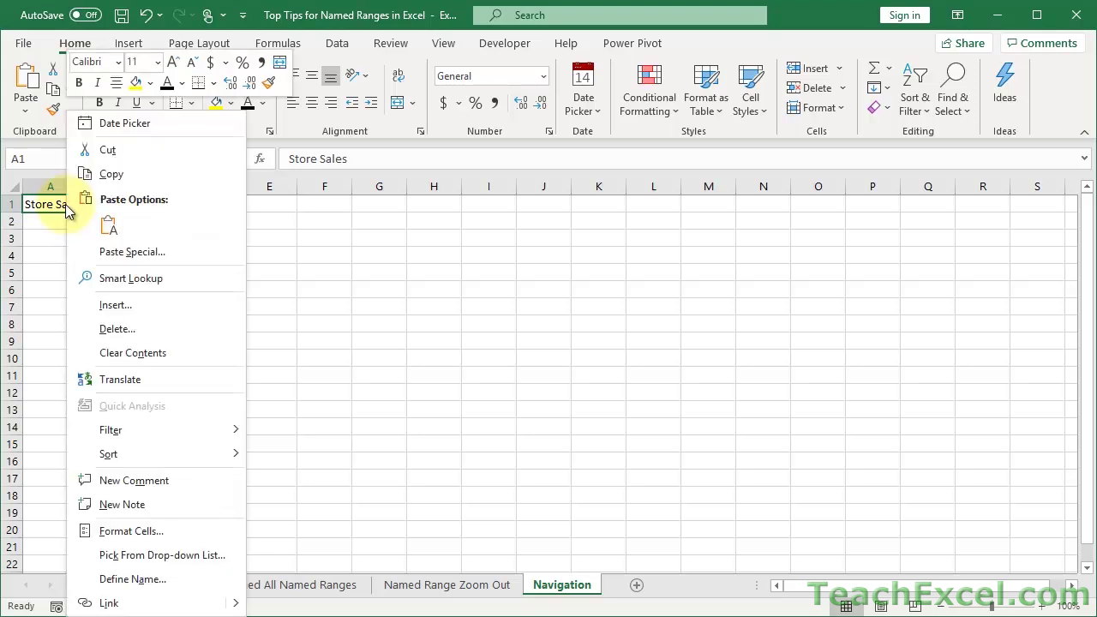
{"action": "left_click", "coordinate": [206, 608]}
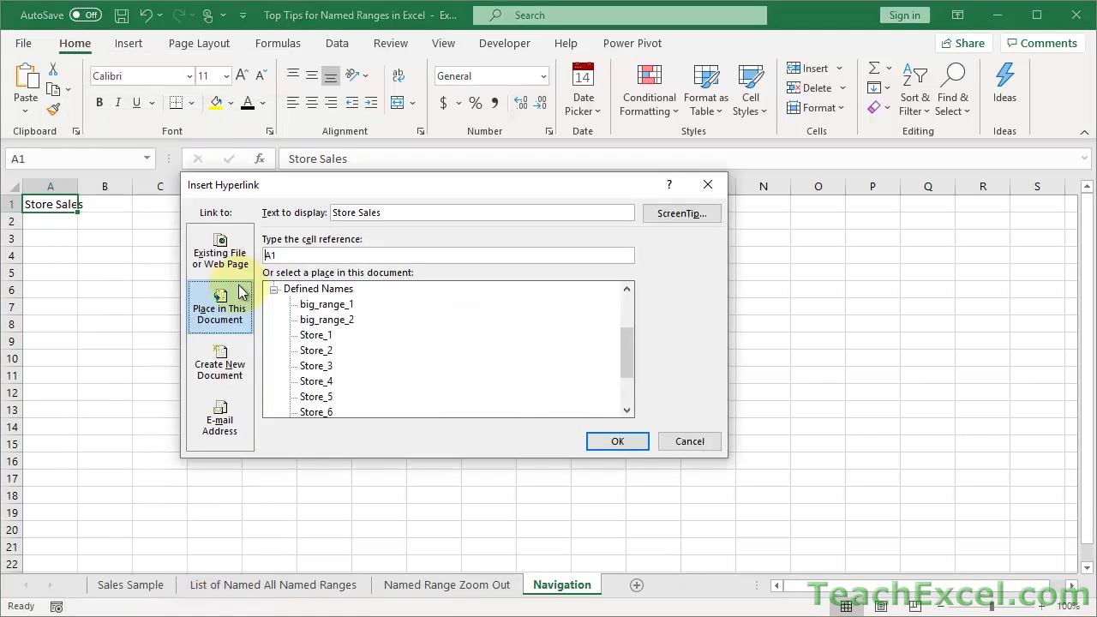
{"action": "left_click_drag", "start_coordinate": [628, 349], "coordinate": [625, 289]}
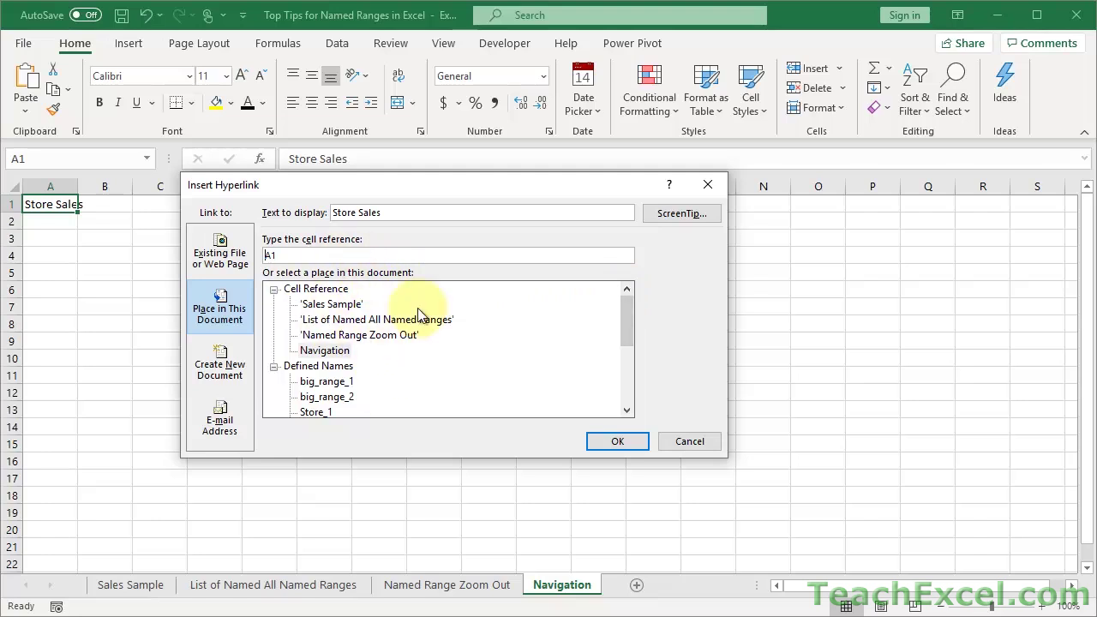
{"action": "left_click_drag", "start_coordinate": [632, 323], "coordinate": [640, 391]}
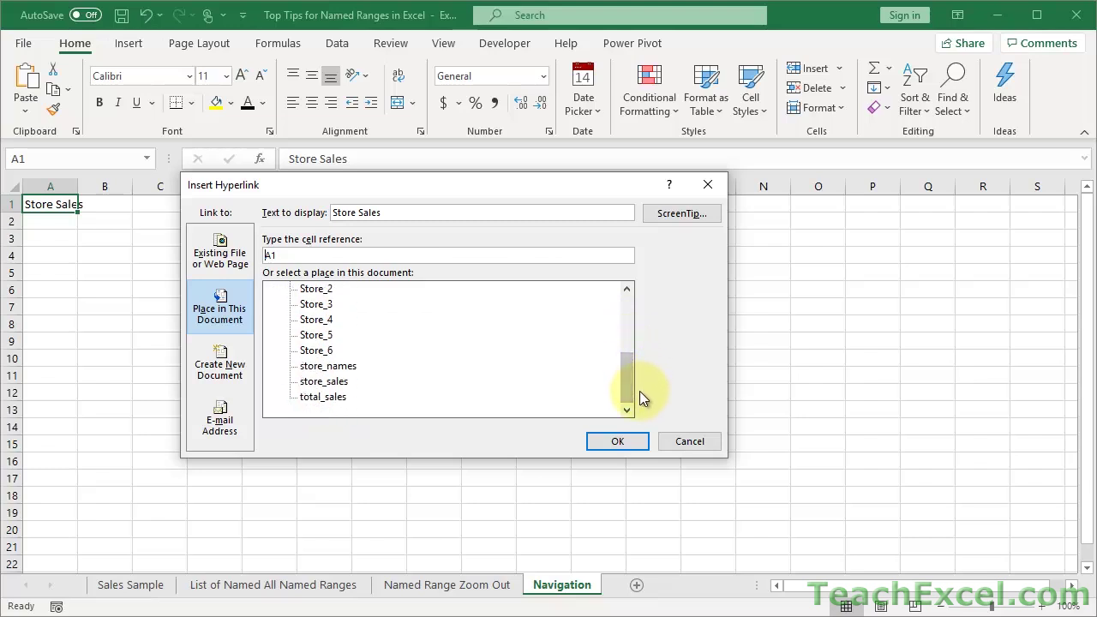
{"action": "left_click", "coordinate": [346, 381]}
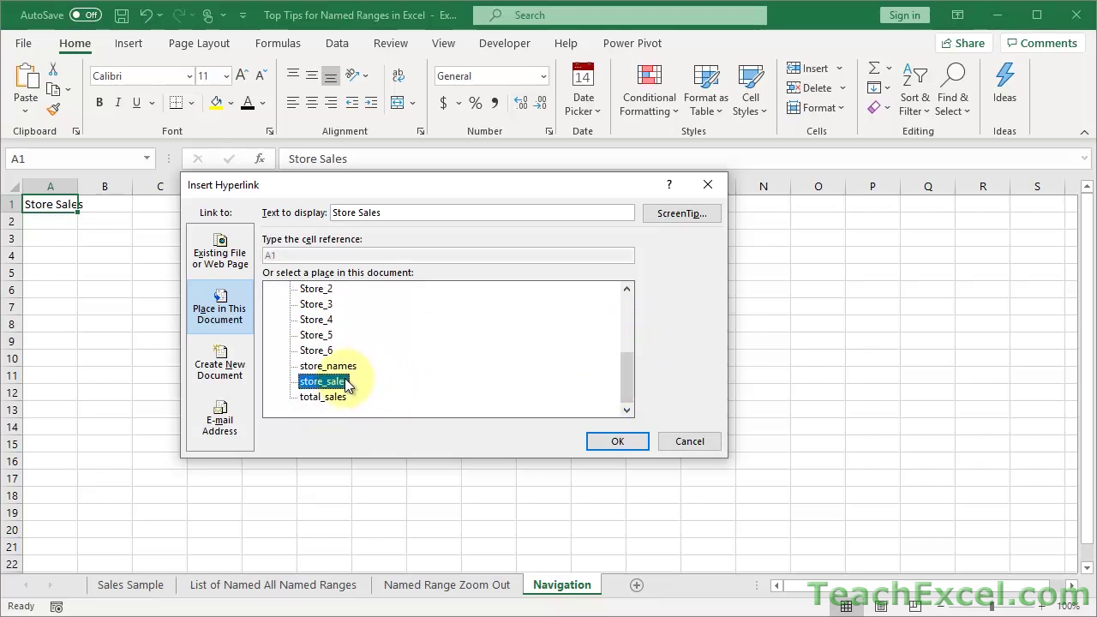
{"action": "left_click", "coordinate": [617, 441]}
{"action": "left_click", "coordinate": [180, 238]}
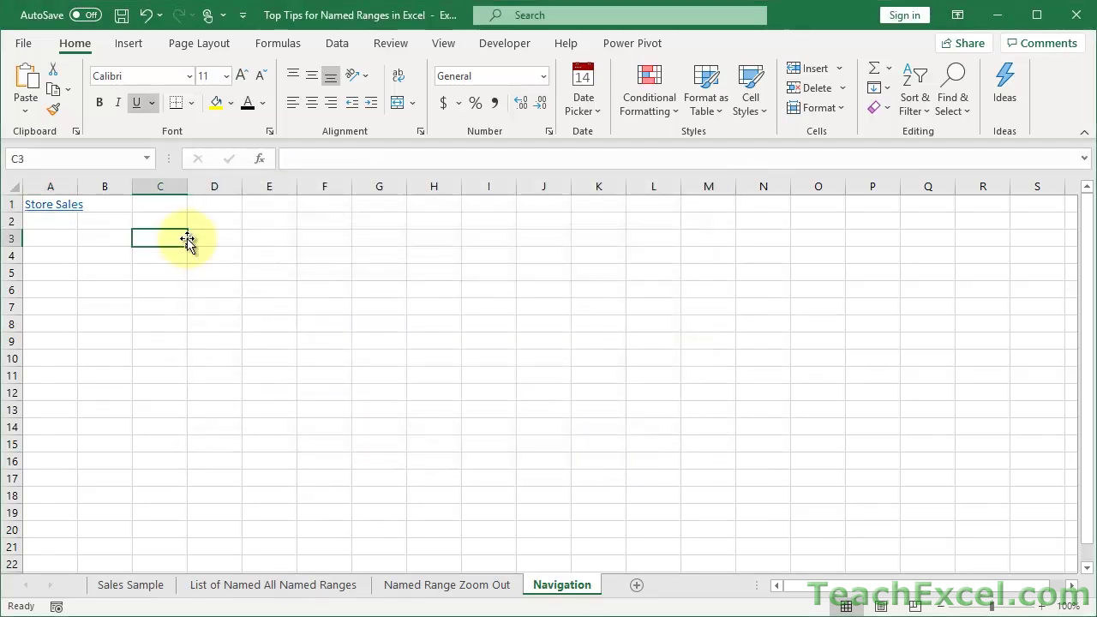
{"action": "left_click", "coordinate": [43, 211]}
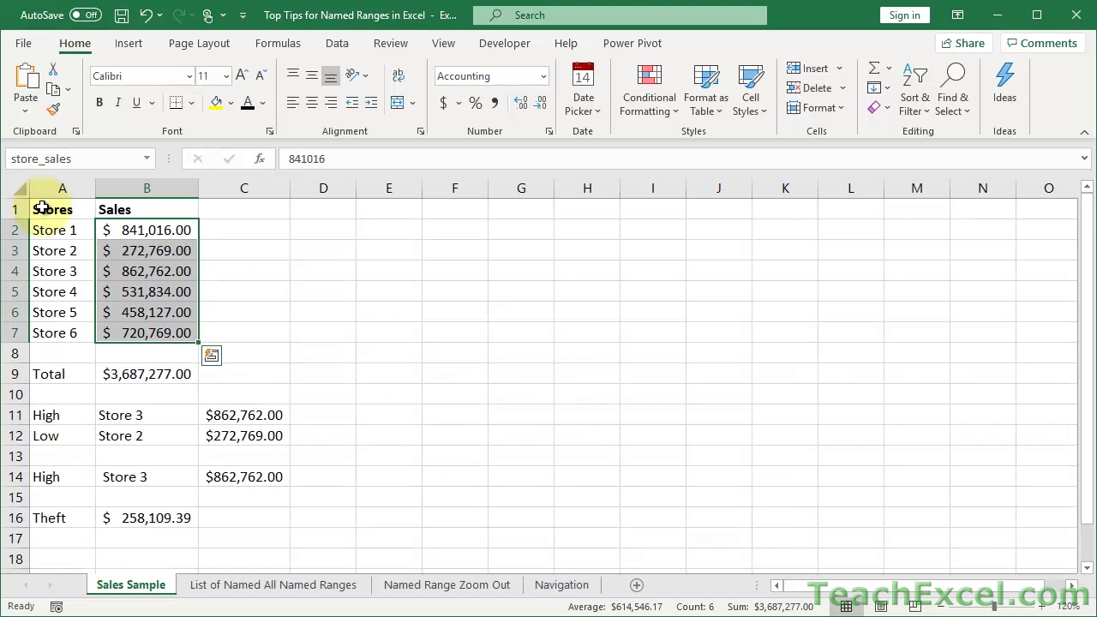